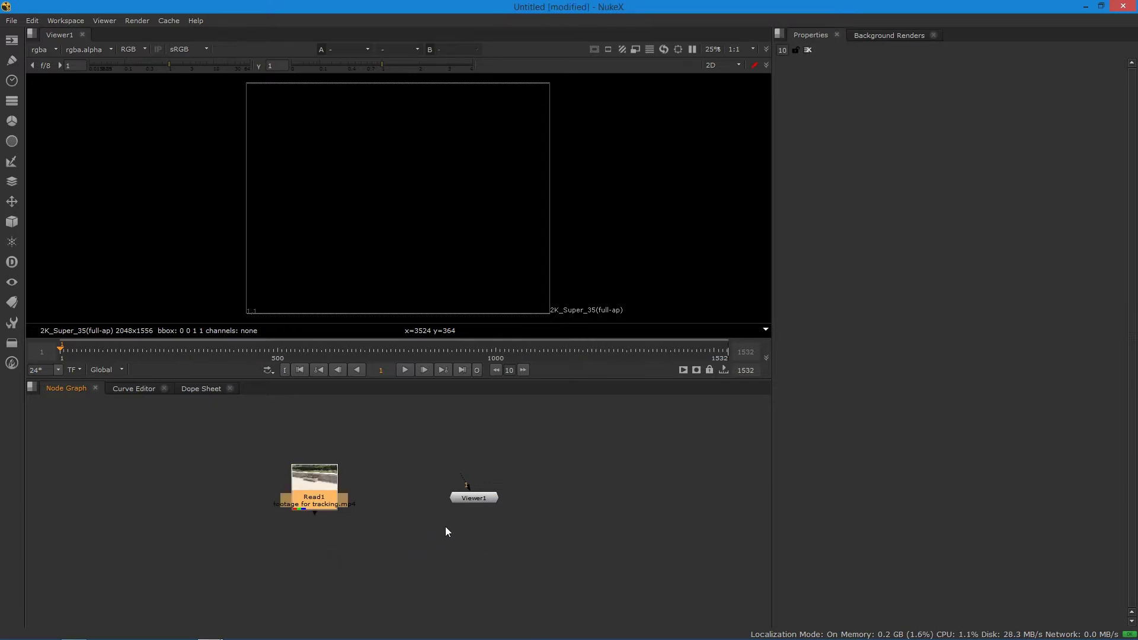
Position Viewer1 directly beneath Read1 so it connects and shows the bench footage
left_click_drag(479, 498, 332, 590)
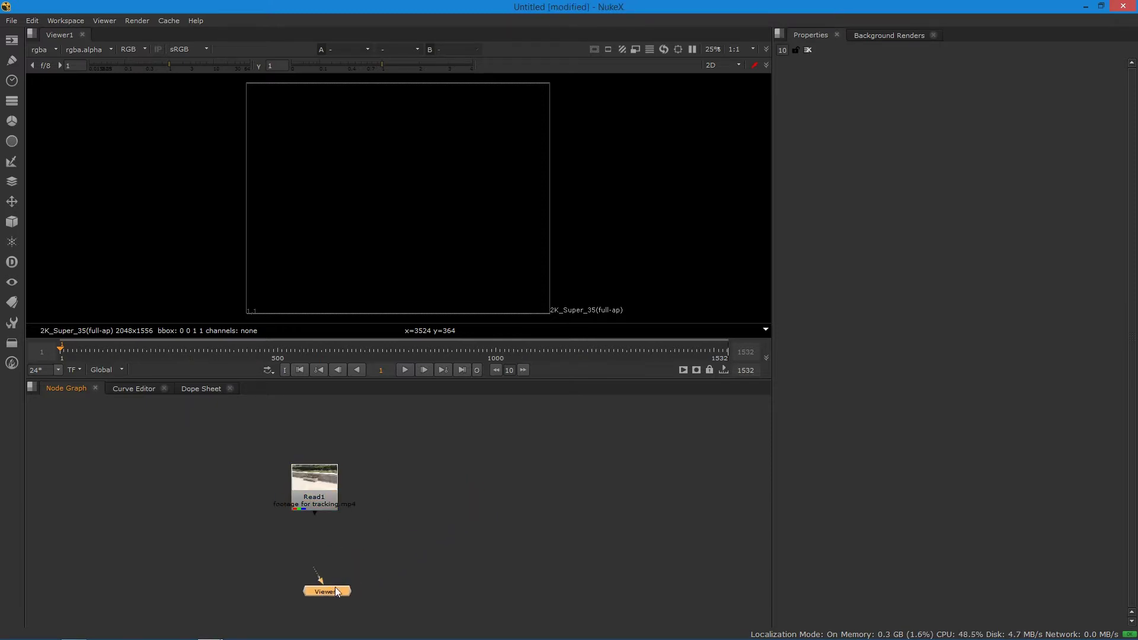
left_click(364, 553)
left_click_drag(316, 502, 430, 446)
left_click_drag(333, 593, 432, 448)
left_click(468, 567)
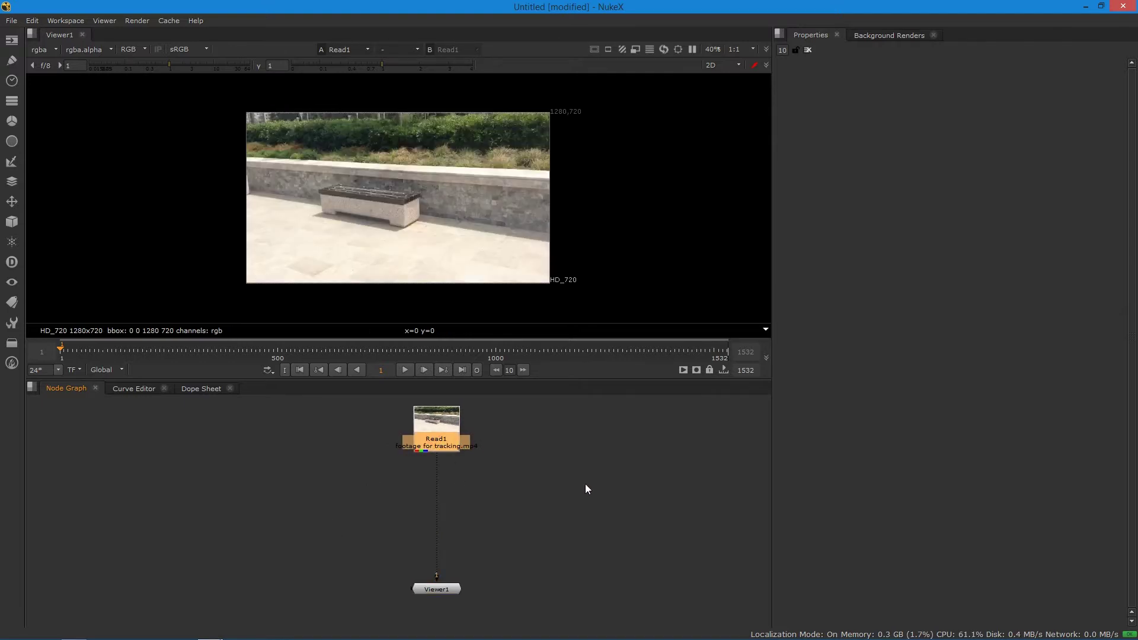
left_click(586, 504)
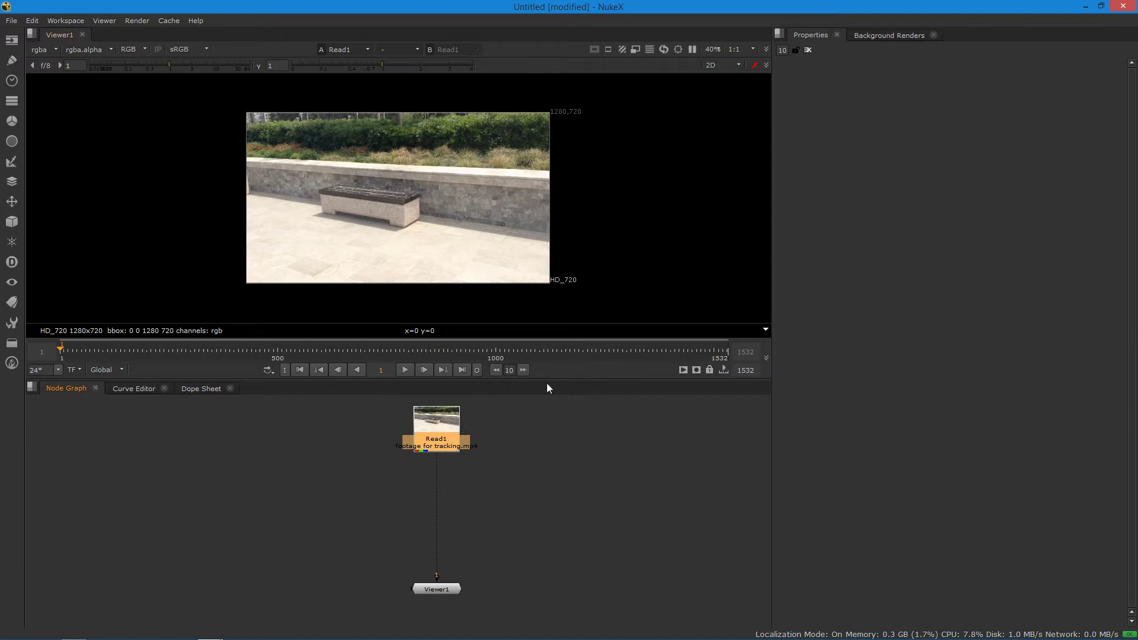
Switch the workspace to the LargeViewer layout
left_click(77, 21)
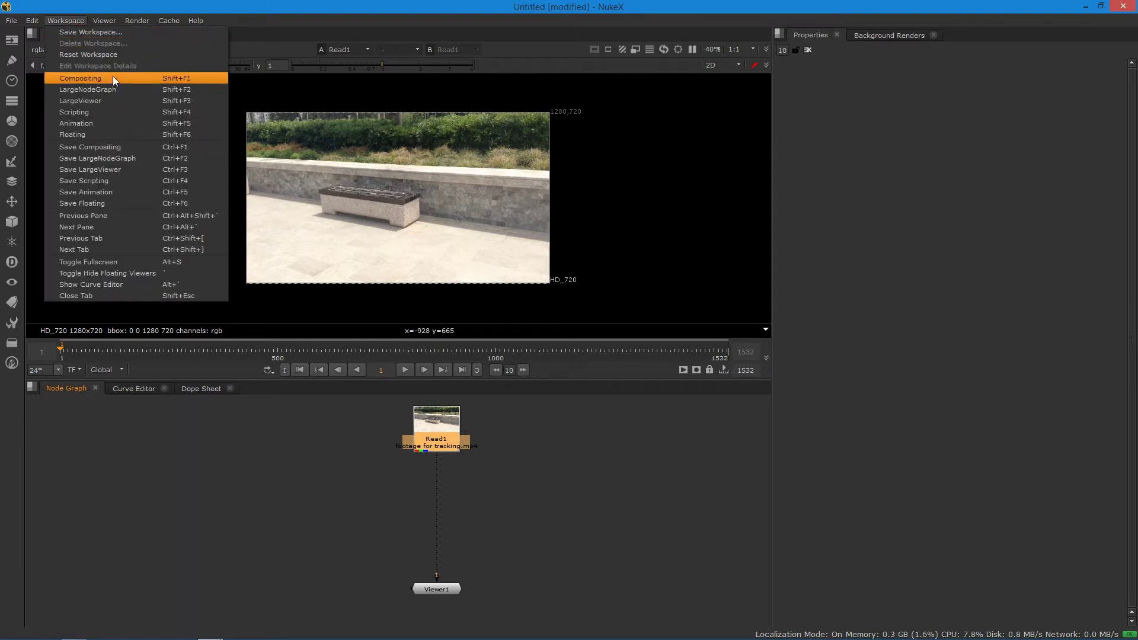
left_click(98, 101)
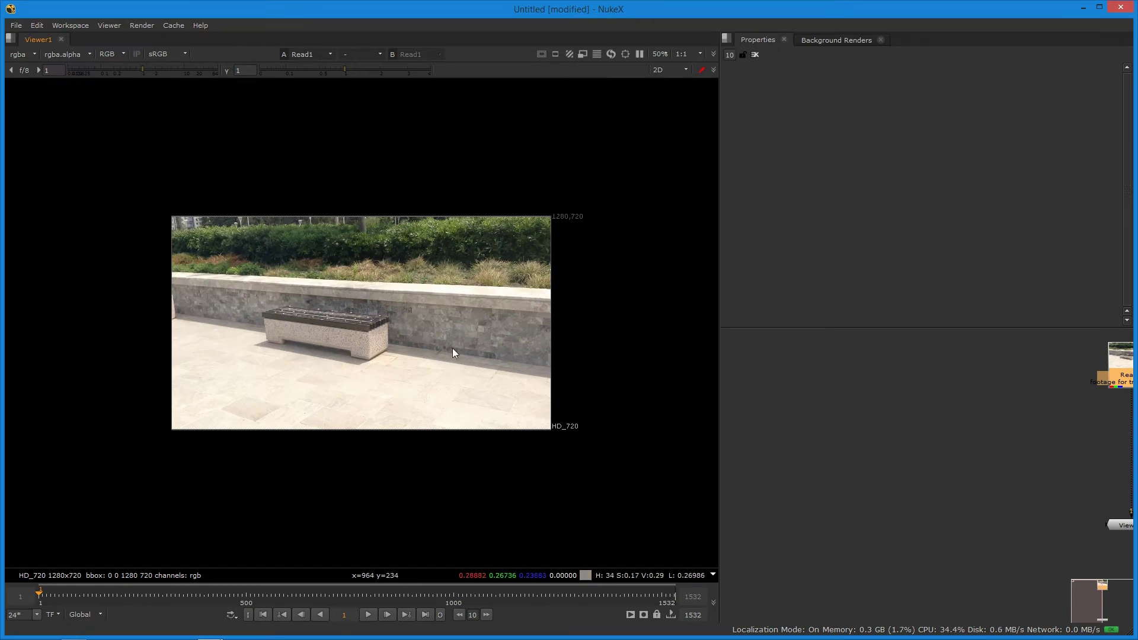
scroll(421, 339, "up", 2)
key("space")
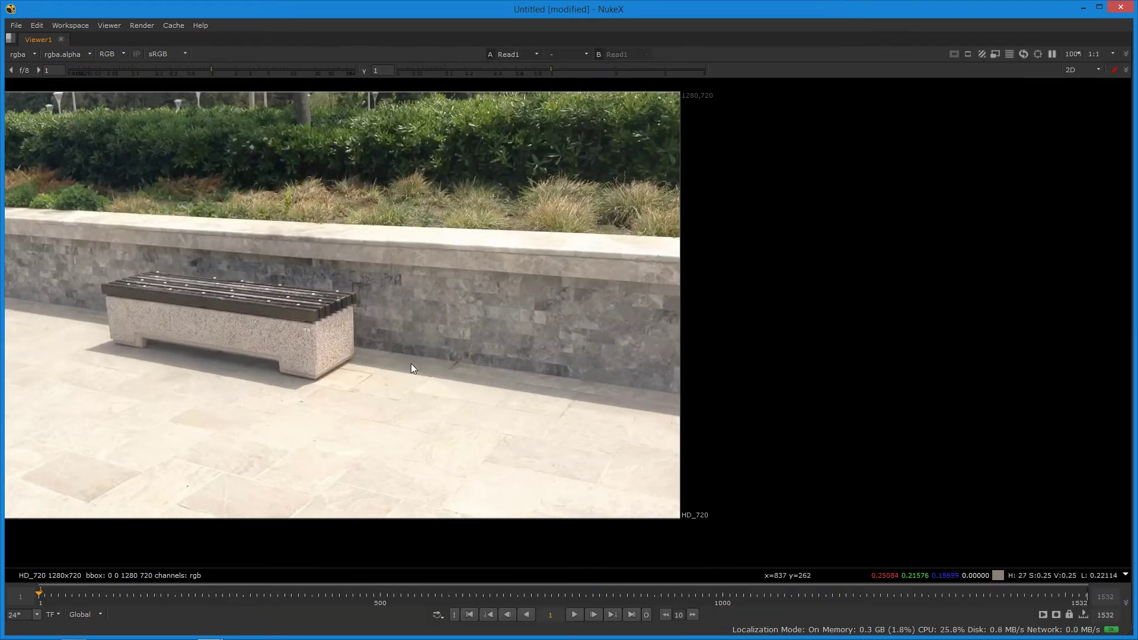
key("space")
Frame all nodes in the node graph and limit Properties to one open panel
key("f")
left_click_drag(853, 363, 1005, 598)
left_click(821, 394)
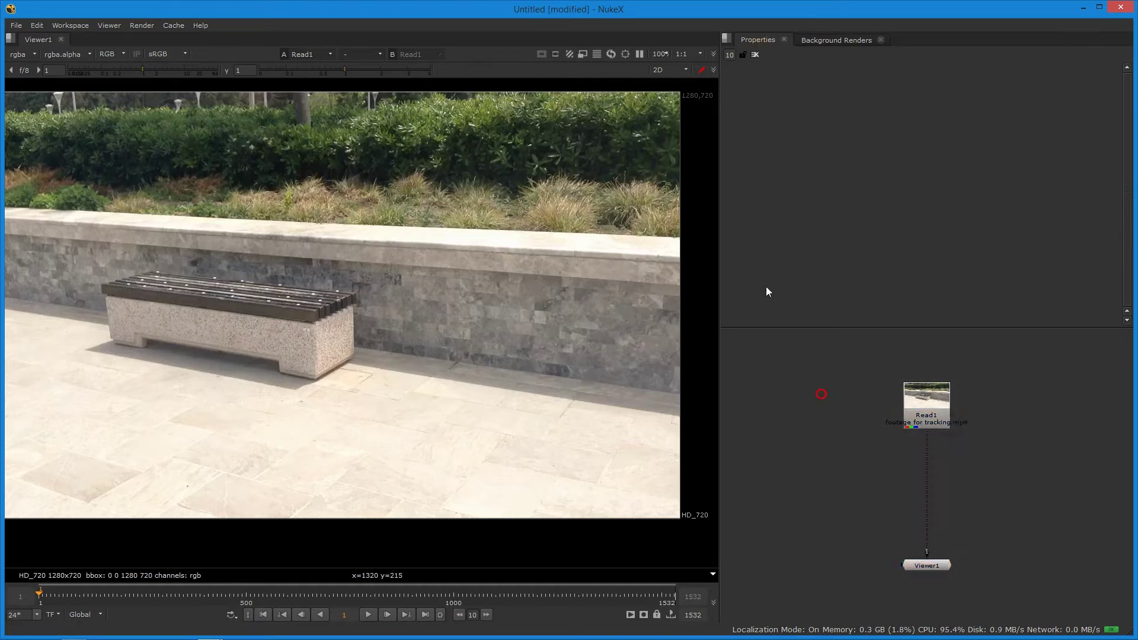
left_click(730, 55)
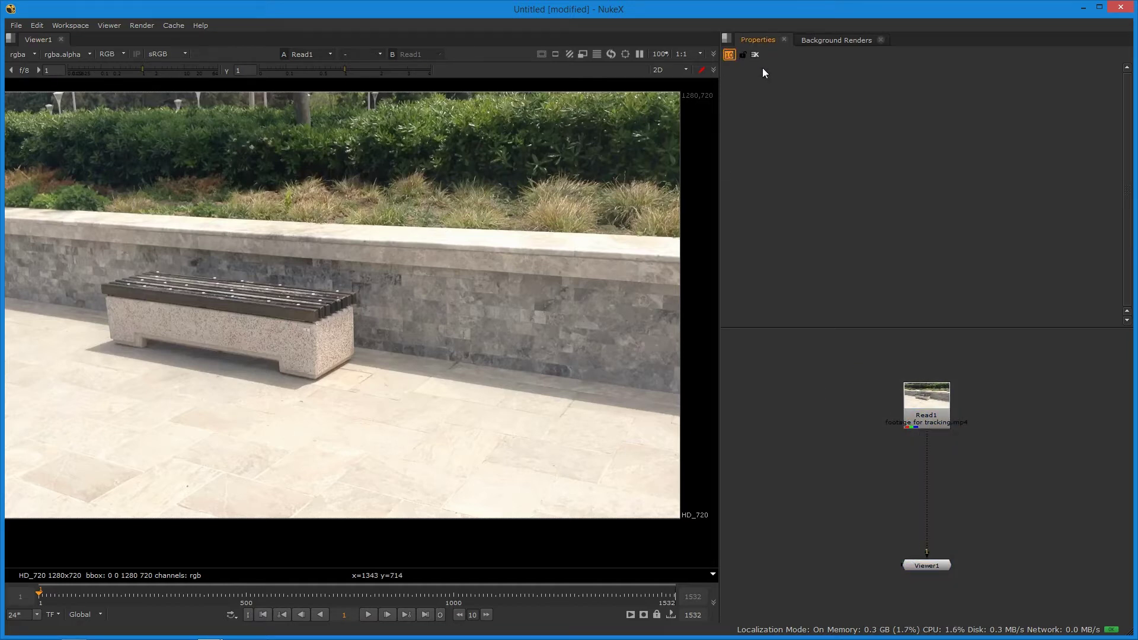
left_click(869, 430)
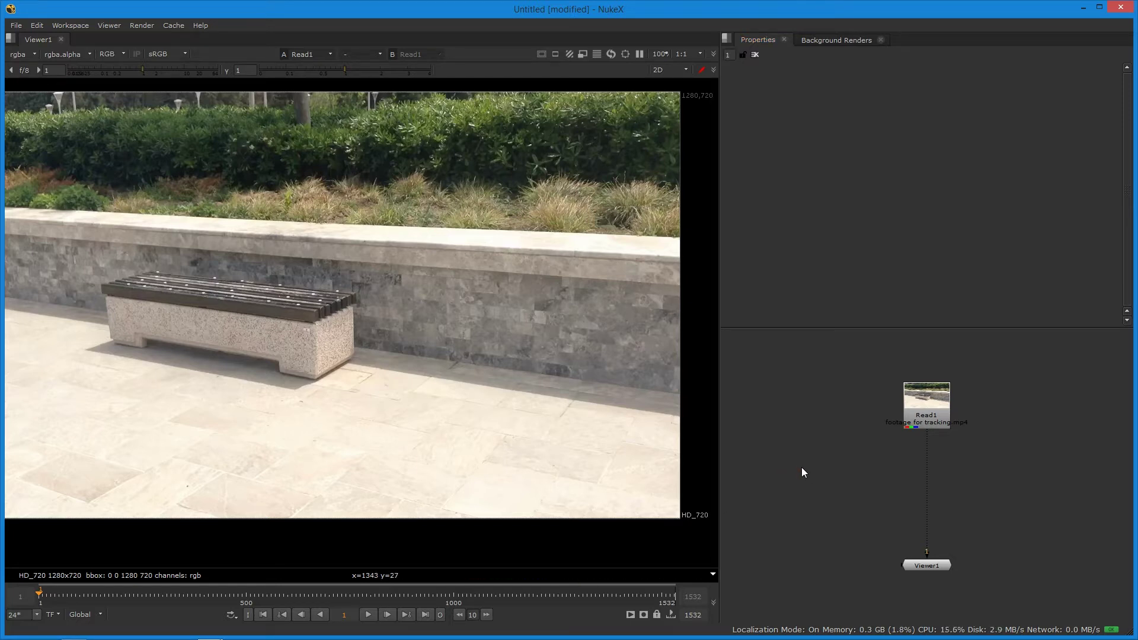
In Project Settings, set the full size format to HD_720 and frame range 400 to 600
key("s")
left_click_drag(1122, 143, 1127, 258)
left_click(877, 257)
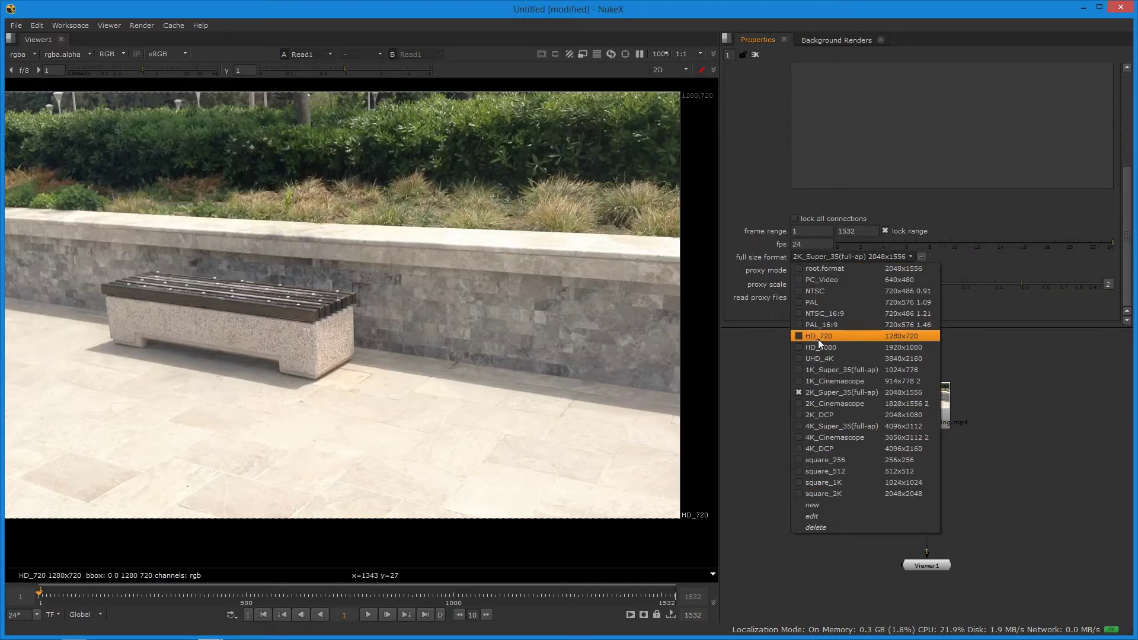
left_click(846, 336)
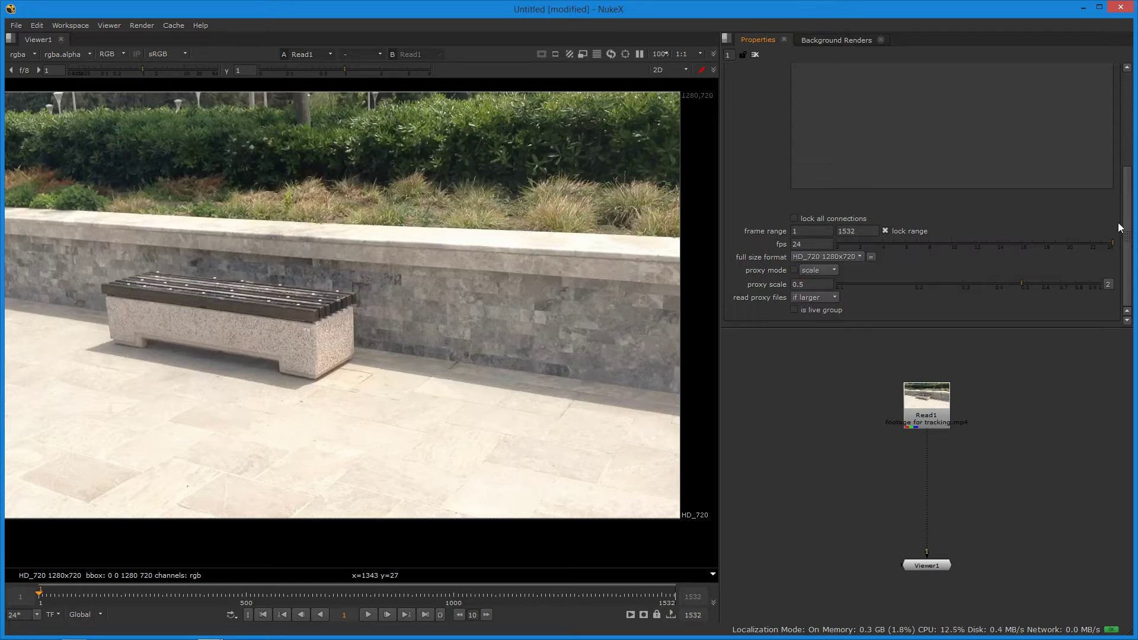
double_click(813, 231)
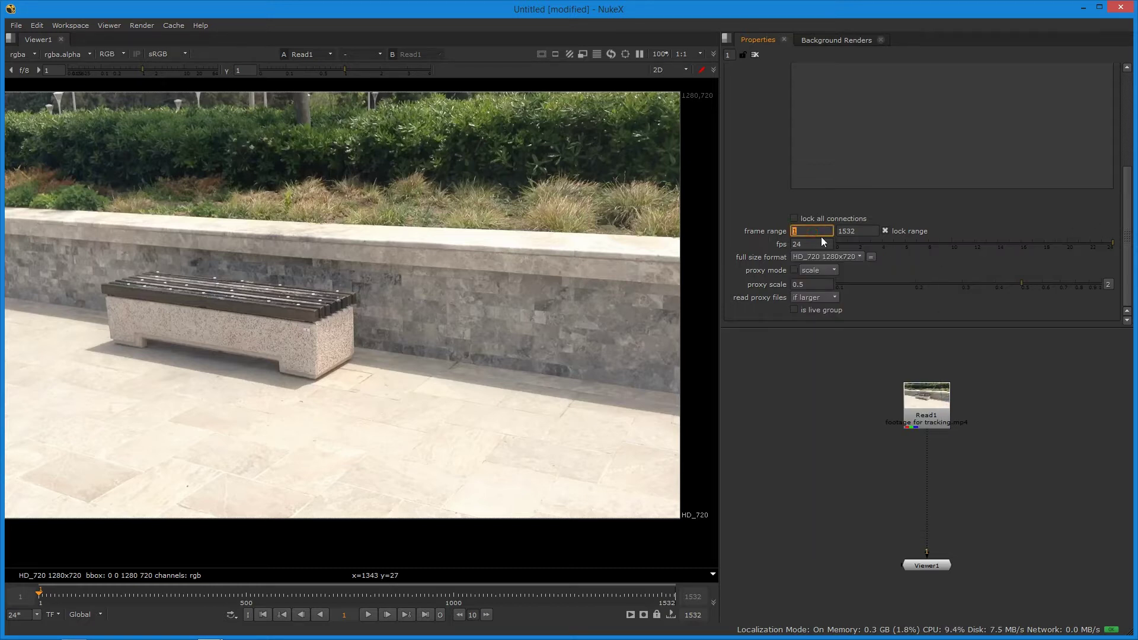
key("Tab")
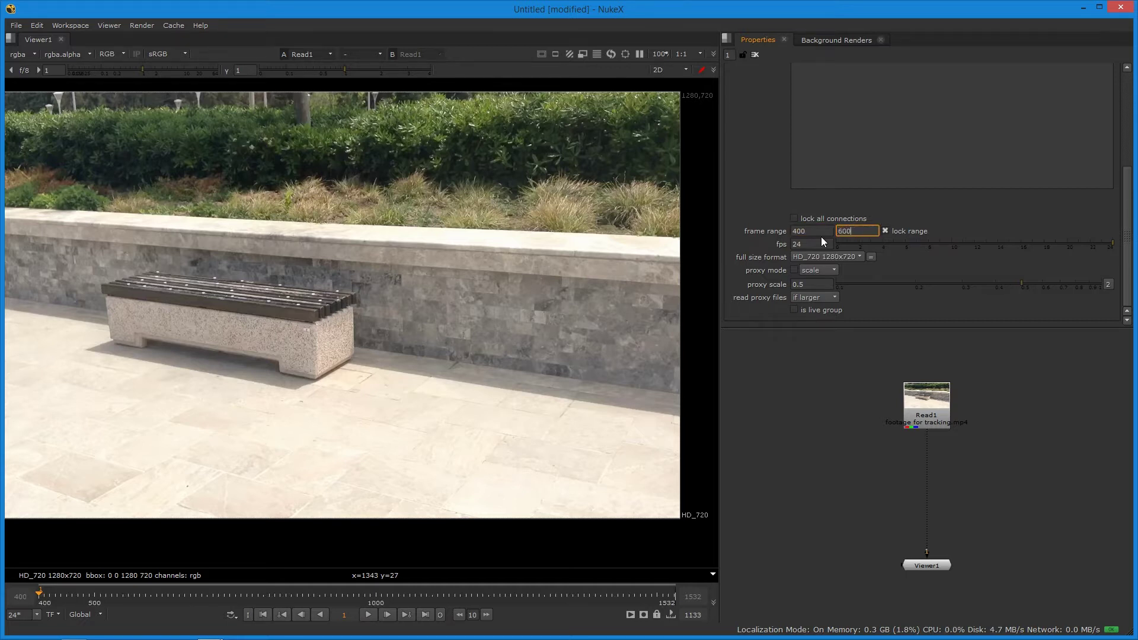
key("Return")
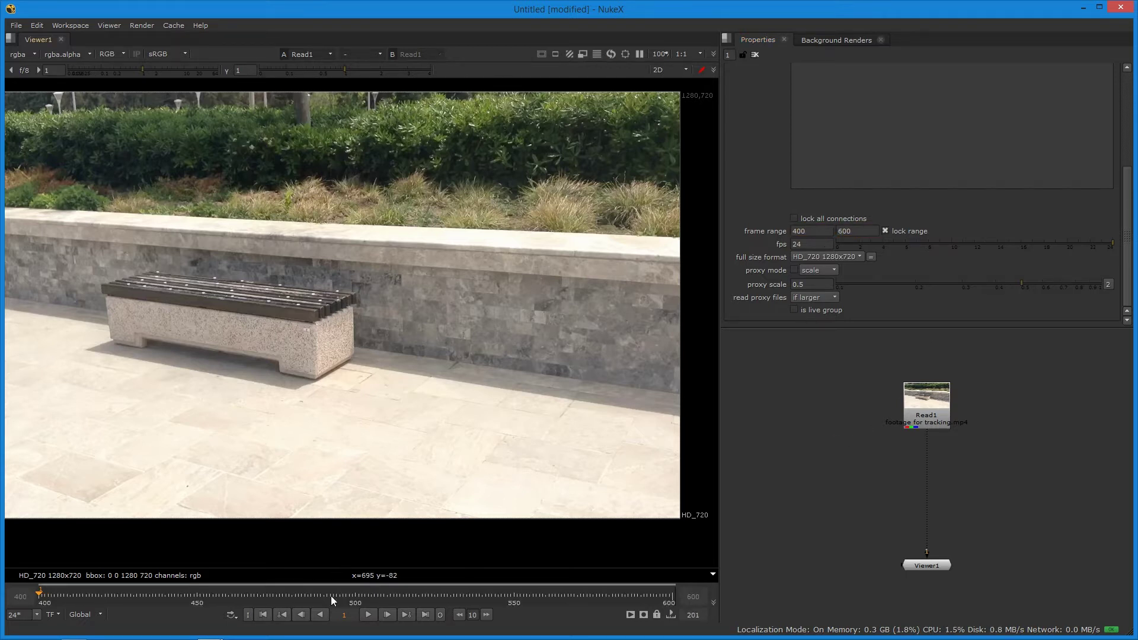
Play the footage with the timeline range kept at Global, then jump to frame 407
left_click(368, 615)
left_click(101, 619)
left_click(103, 573)
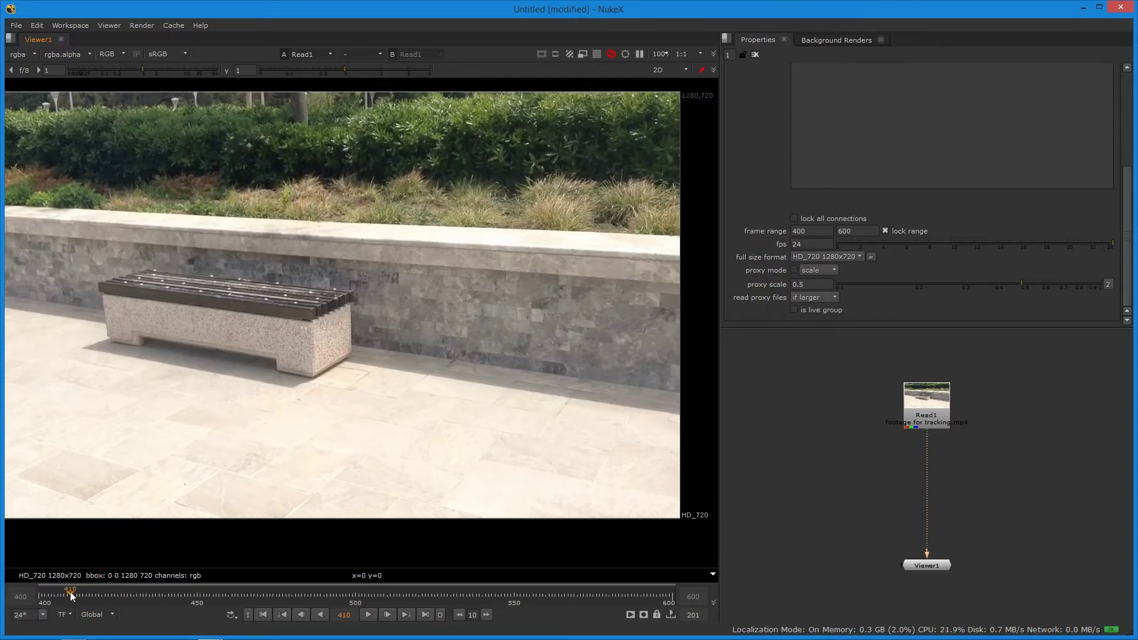
left_click(71, 595)
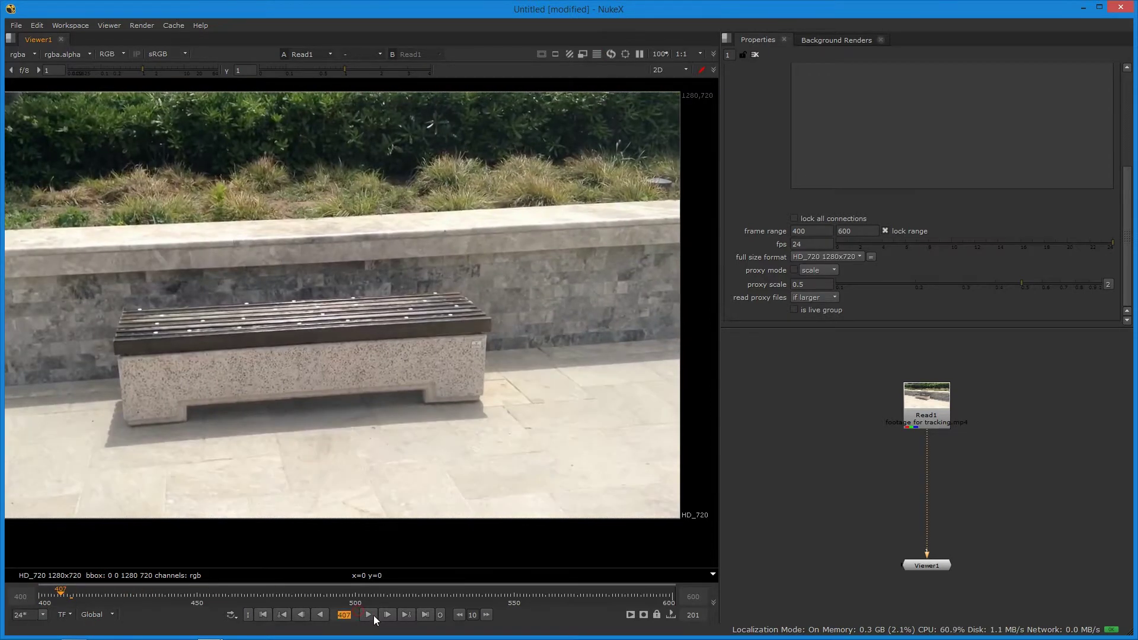
left_click(370, 616)
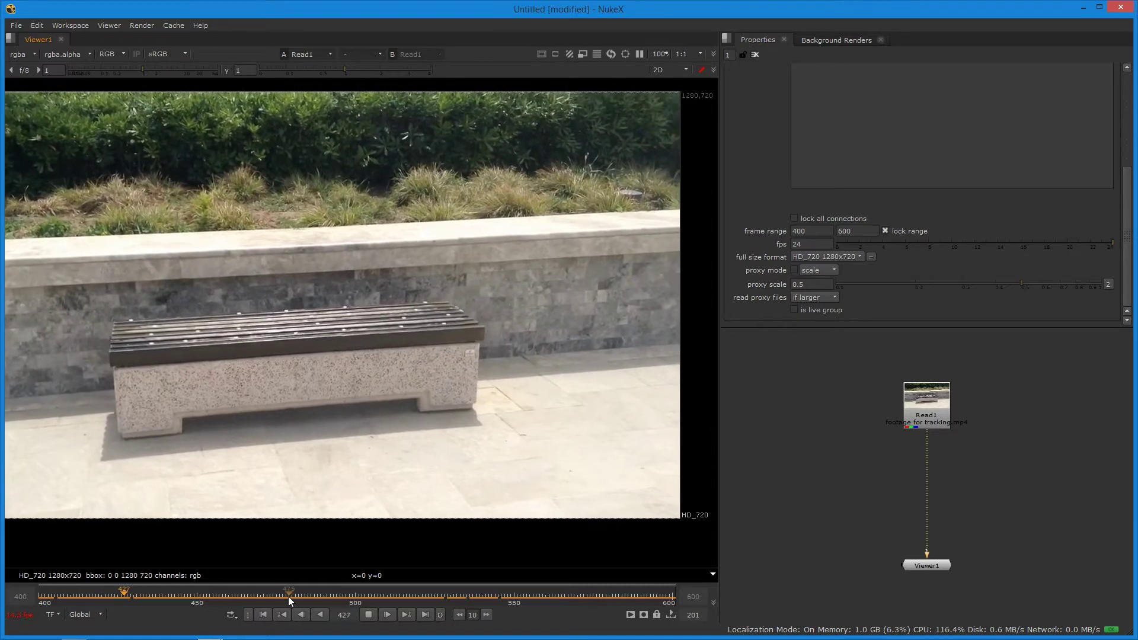
left_click_drag(289, 597, 318, 600)
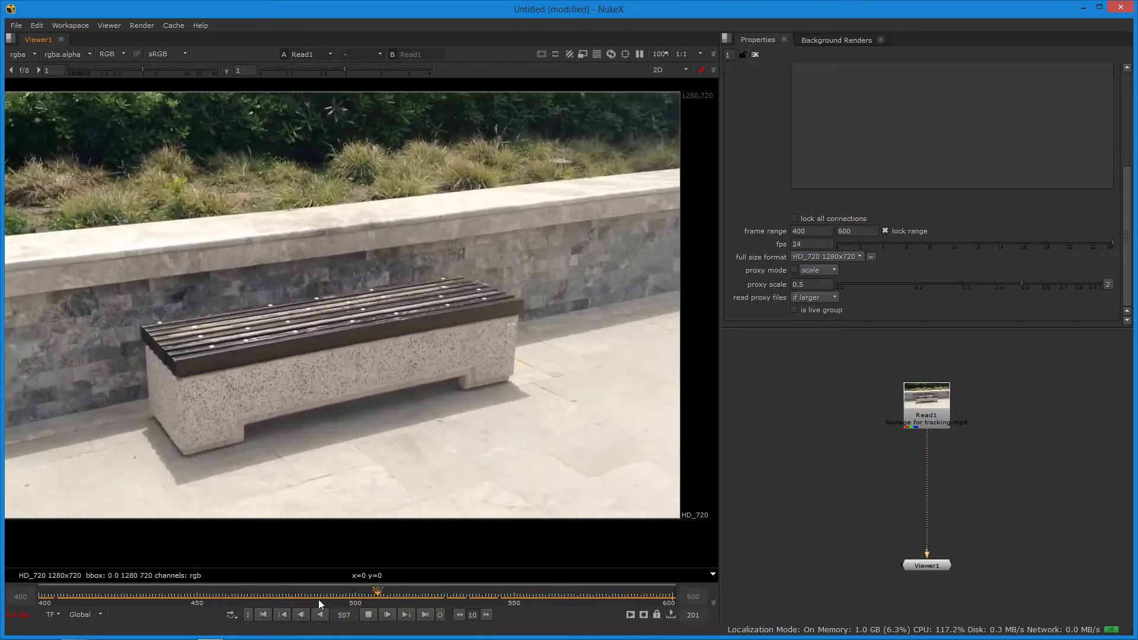
left_click(364, 615)
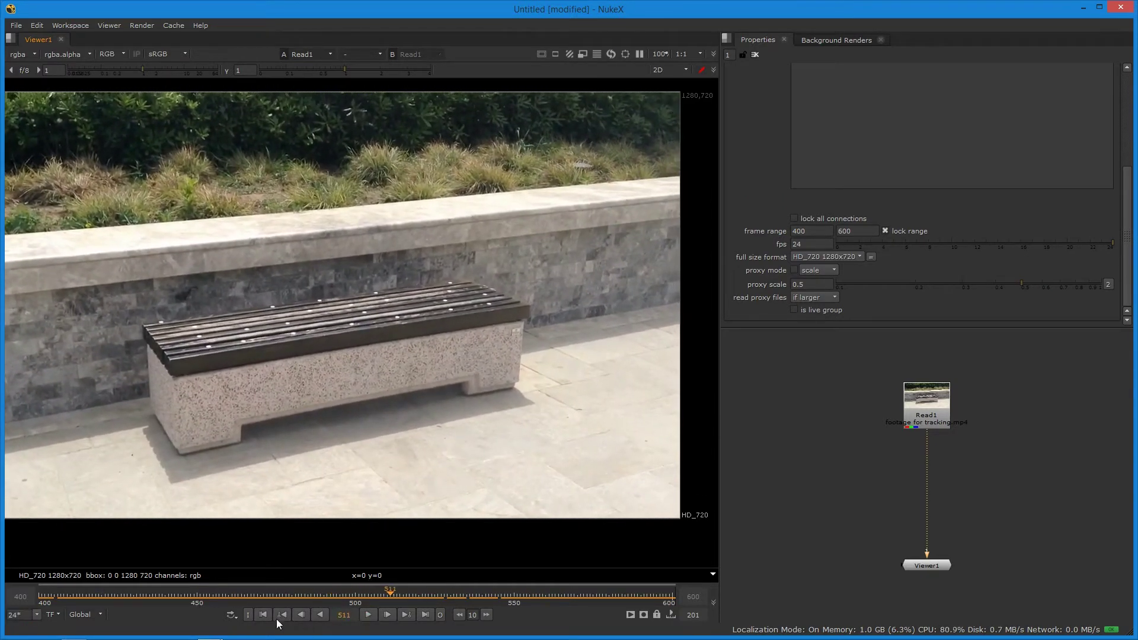
left_click(278, 617)
left_click_drag(922, 421, 924, 411)
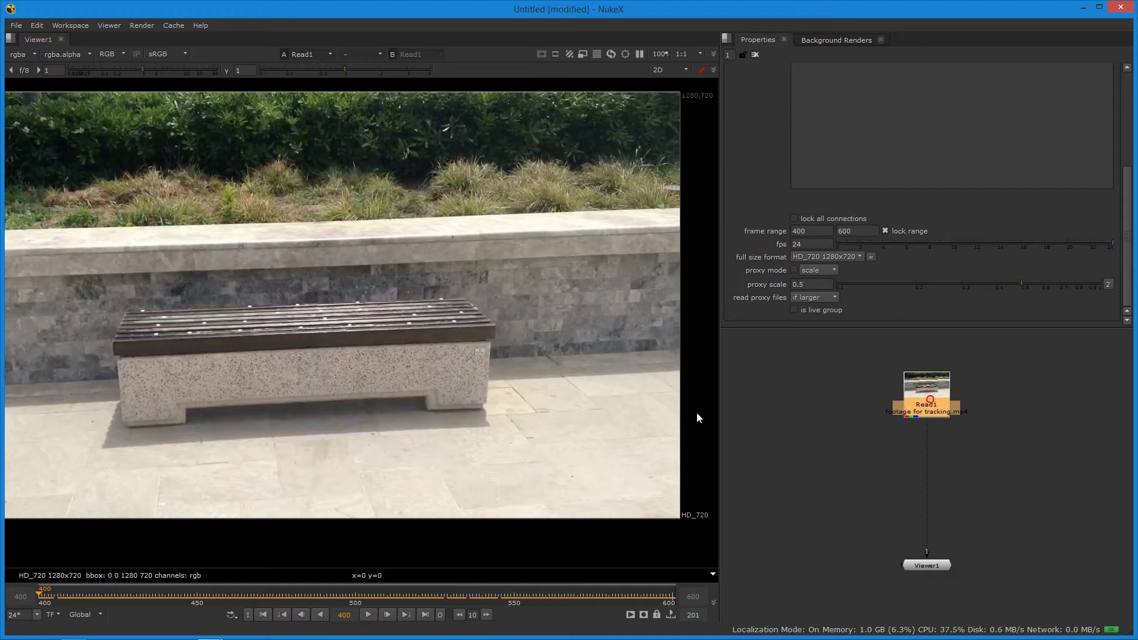
Zoom into the viewer and insert a Sharpen node after Read1
scroll(346, 335, "up", 5)
scroll(346, 333, "up", 1)
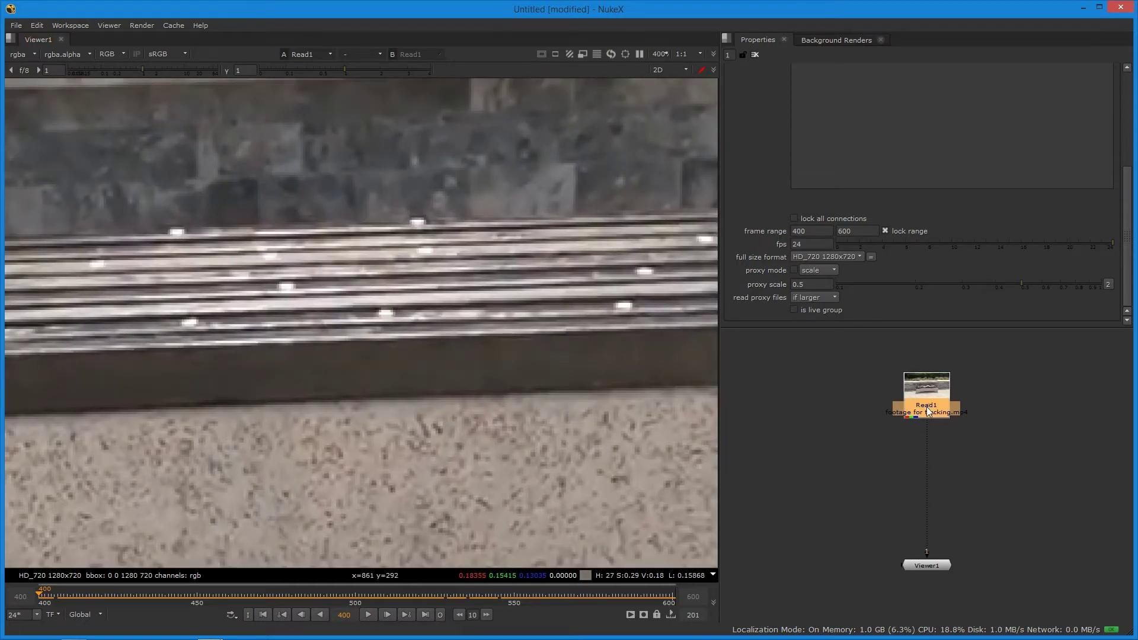
key("Tab")
type("sha")
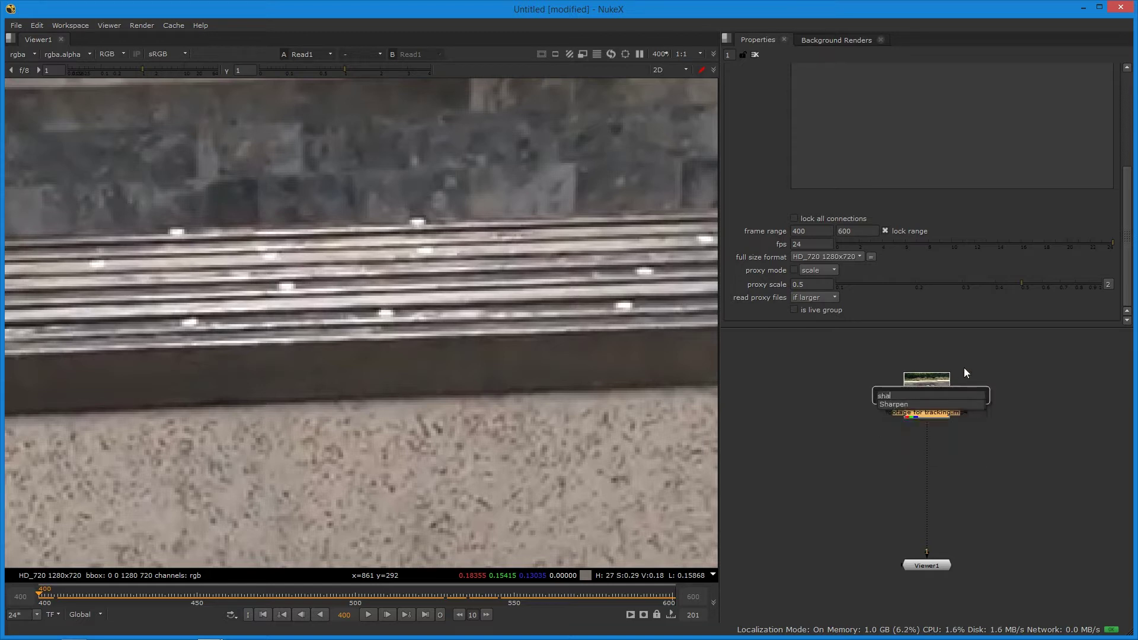
key("Return")
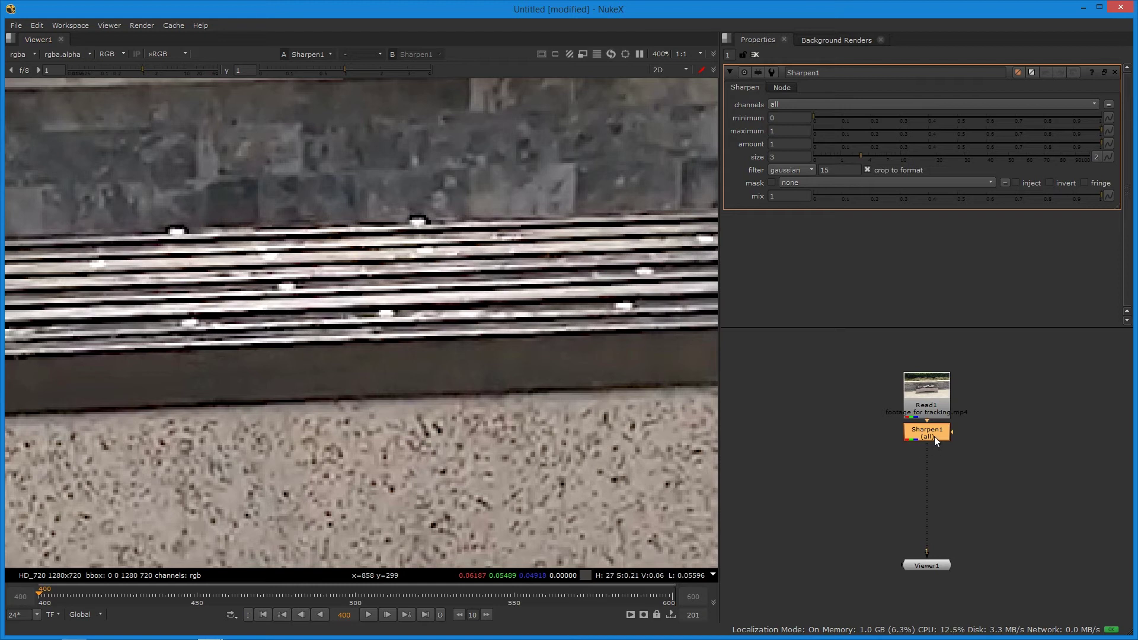
Toggle Sharpen1 off and on to compare, then fit the whole frame in the viewer
key("d")
key("d")
key("d")
key("d")
key("d")
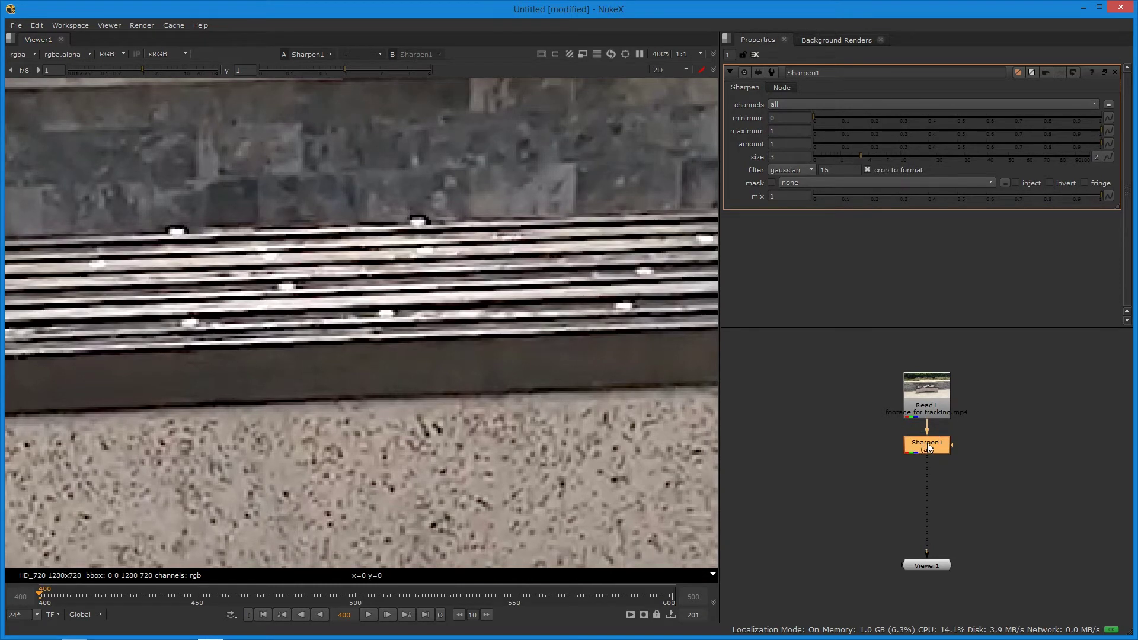
key("d")
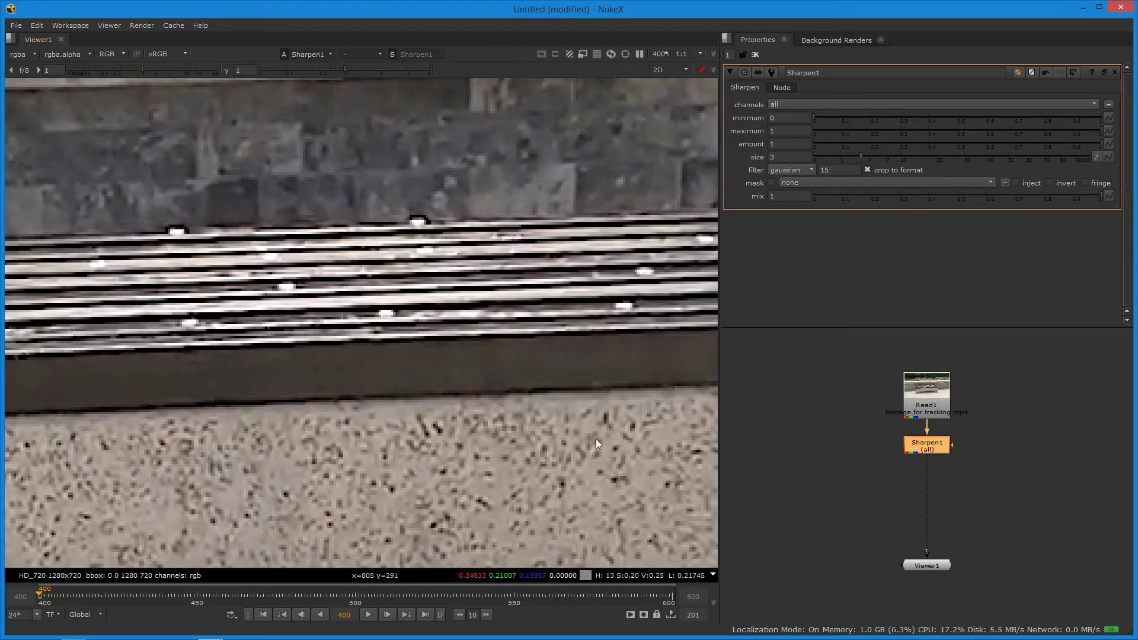
key("f")
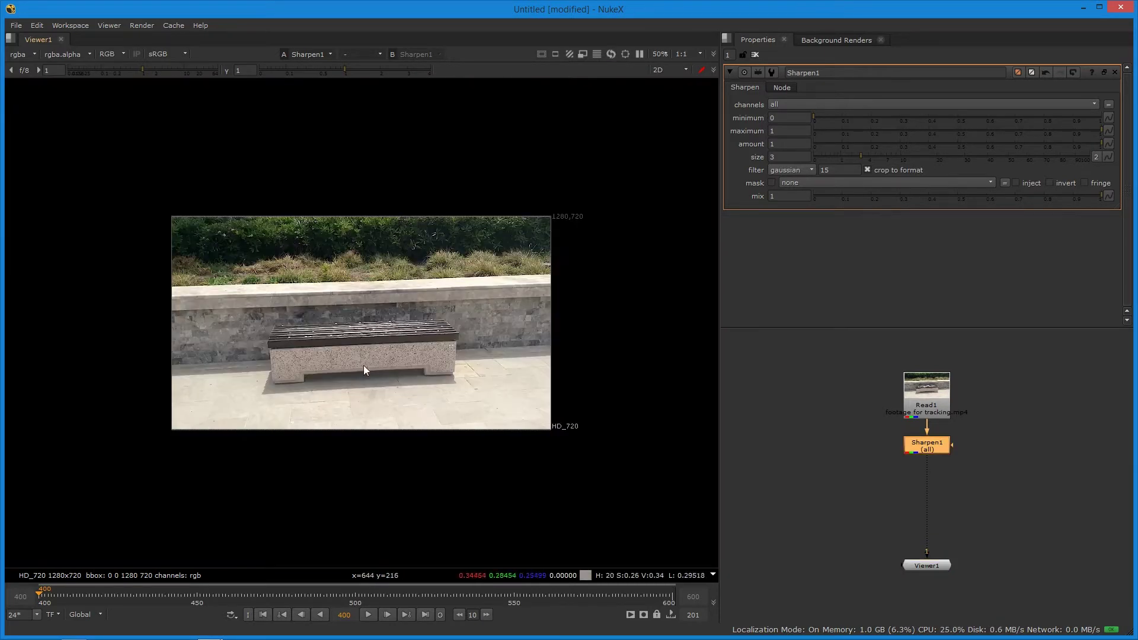
scroll(321, 327, "up", 1)
scroll(472, 339, "up", 3)
scroll(473, 339, "down", 3)
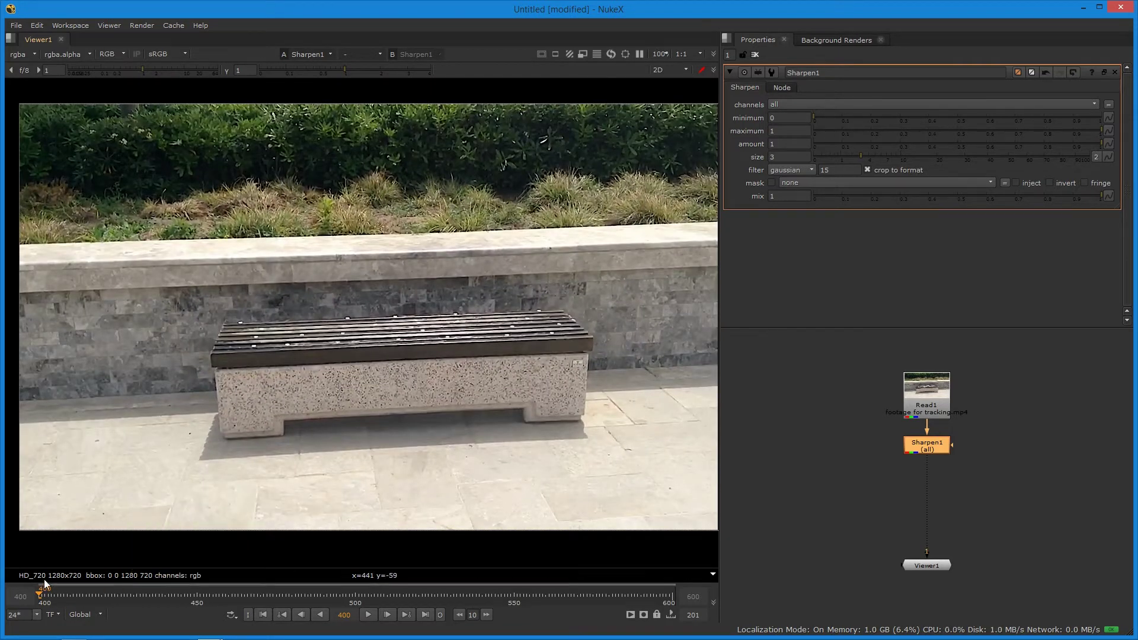
Tidy Read1 and Sharpen1, then add a CameraTracker node beneath Sharpen1
left_click_drag(933, 404, 933, 380)
left_click_drag(934, 448, 933, 422)
key("Tab")
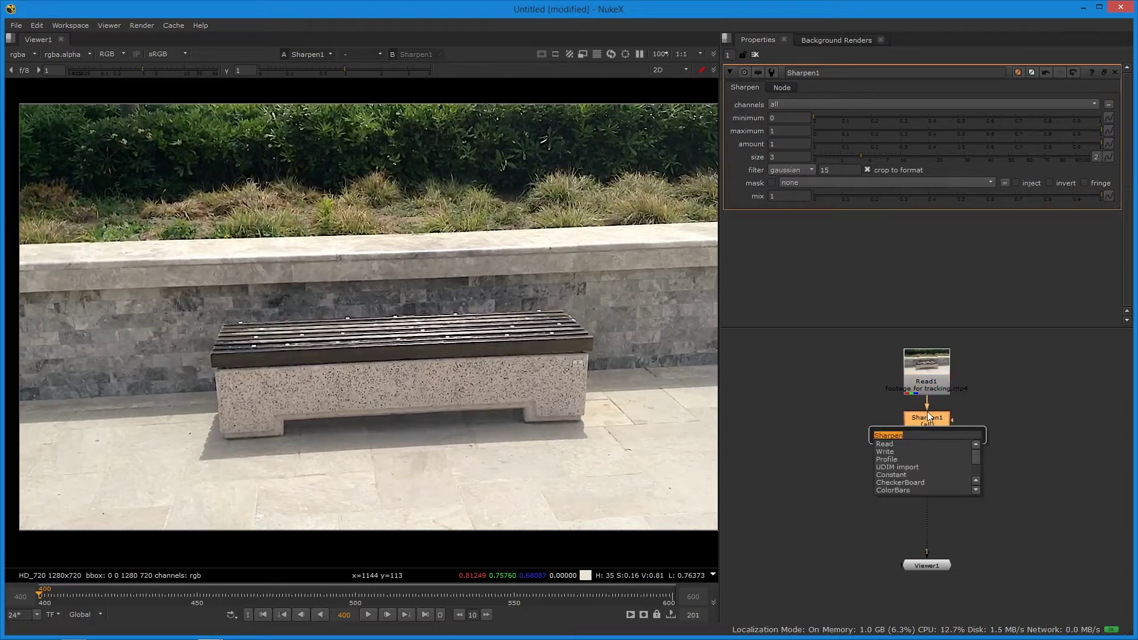
type("cam")
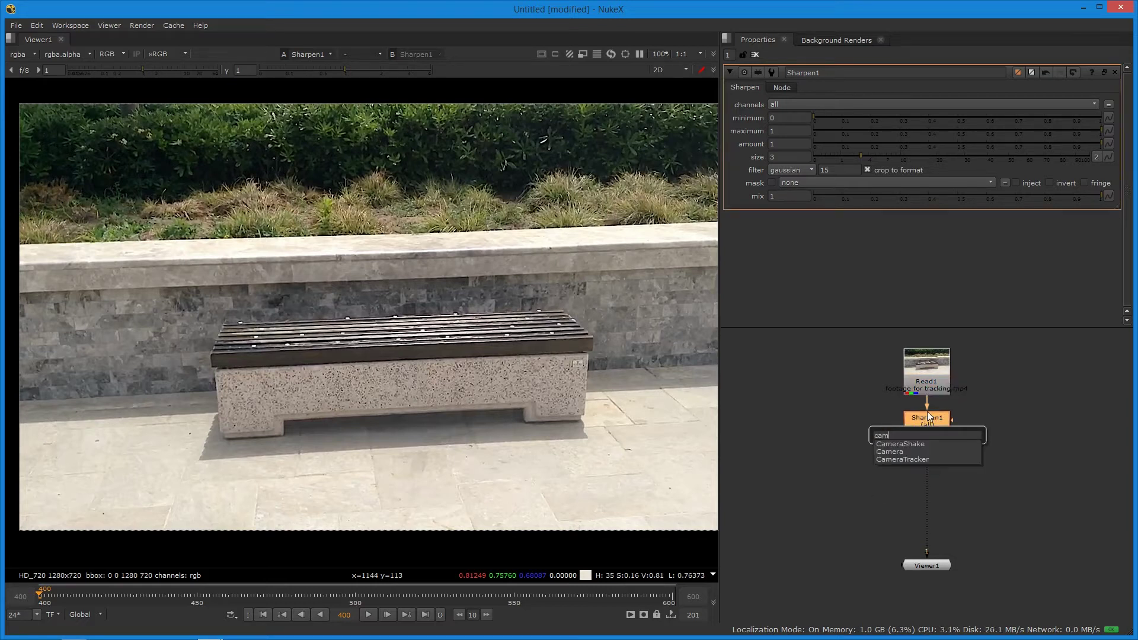
key("Down")
key("Down")
key("Down")
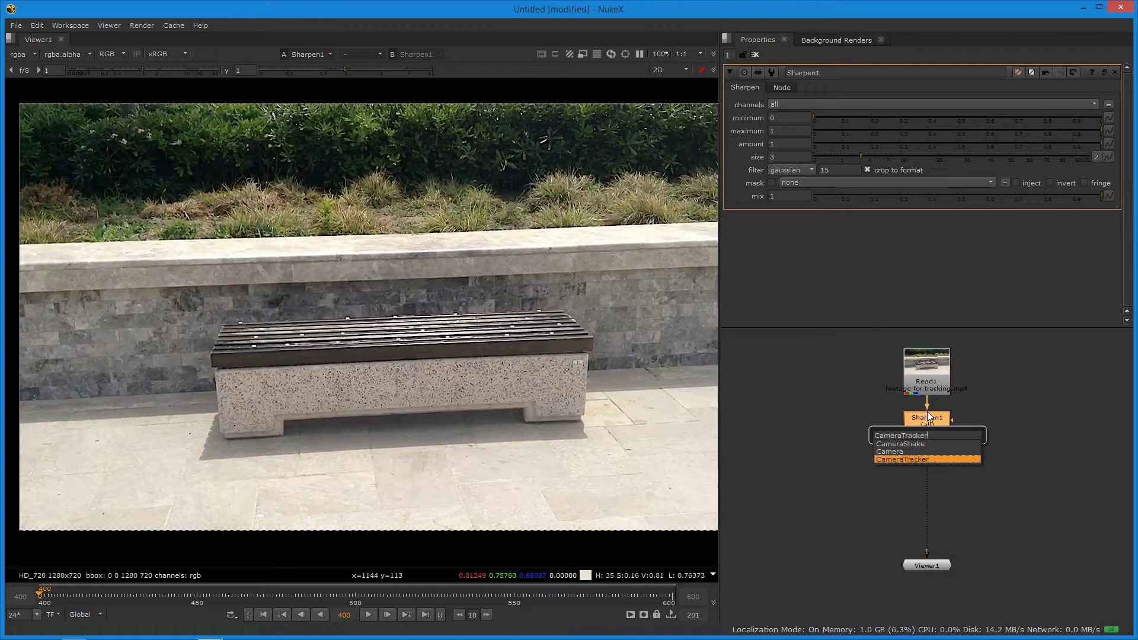
key("Return")
left_click_drag(934, 444, 925, 453)
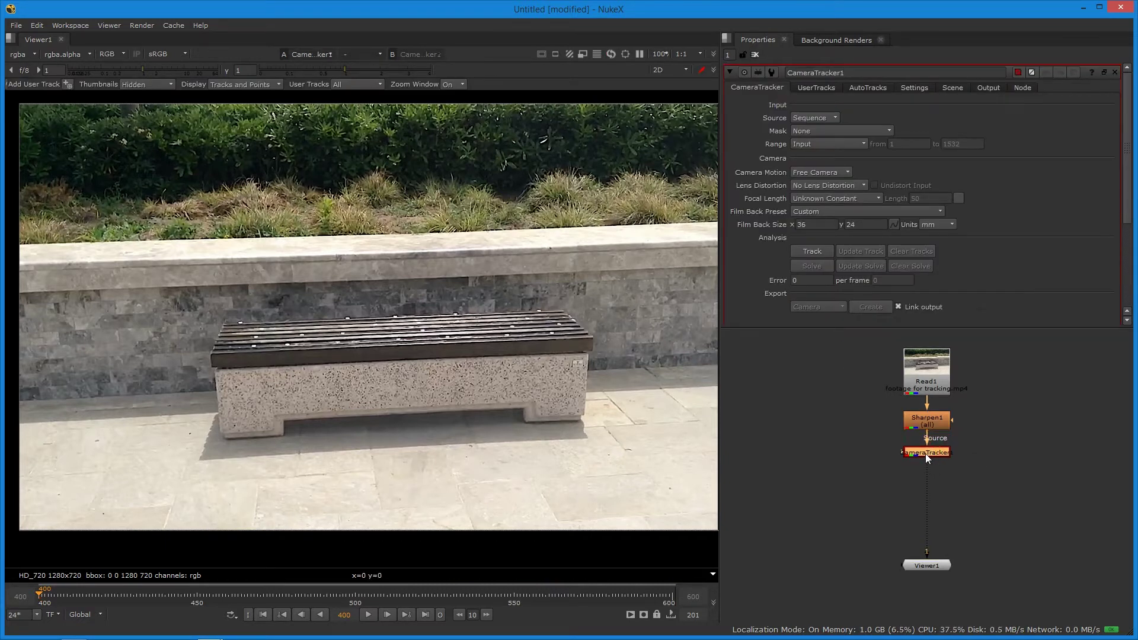
Raise the tracker's Number of Features to 500 in the Settings tab
left_click(871, 88)
left_click(915, 92)
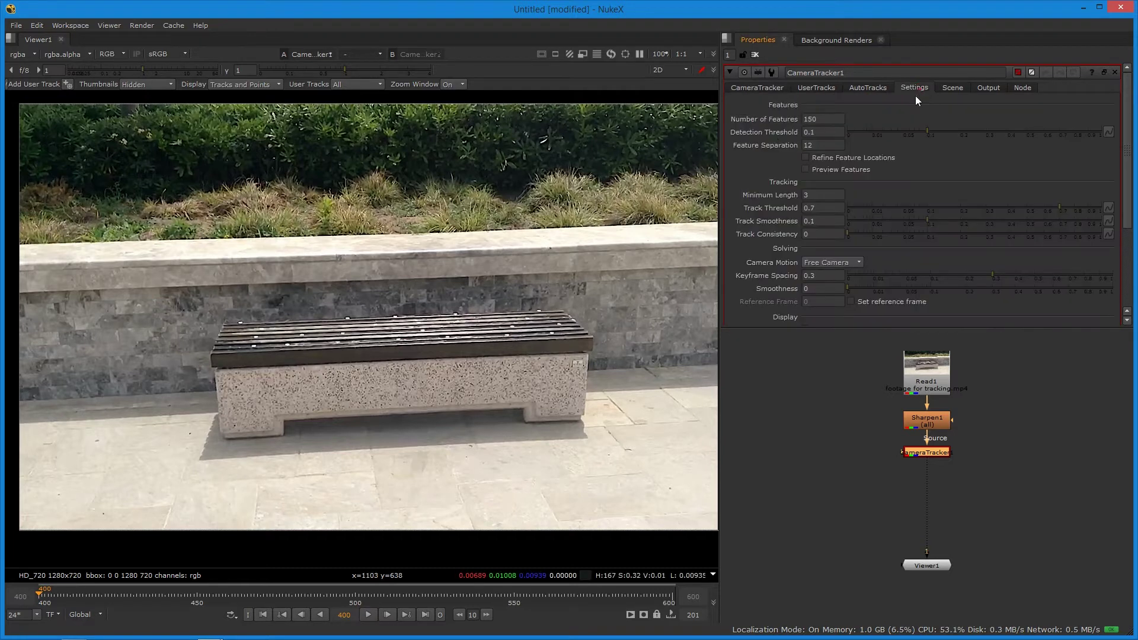
left_click(807, 119)
type("500")
key("Return")
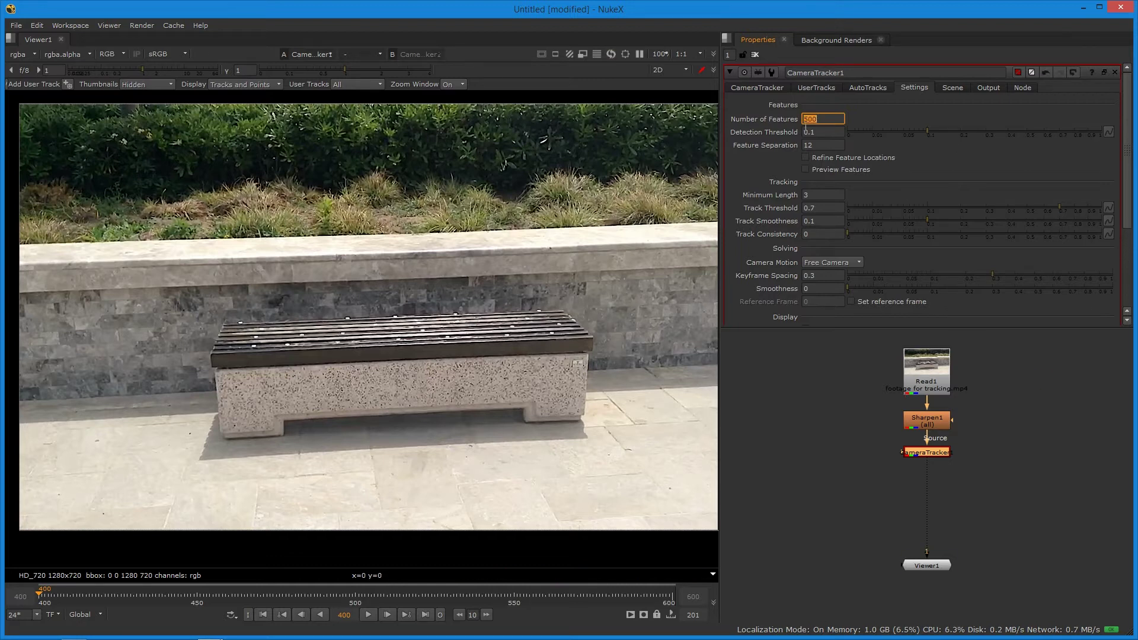
left_click(773, 87)
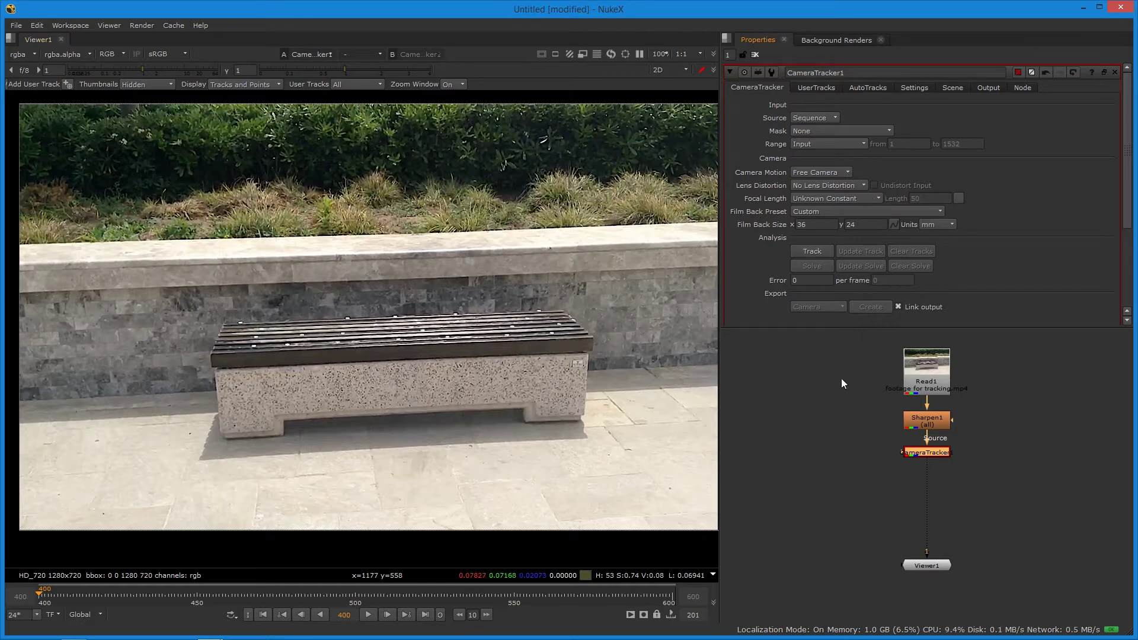
Check the film back presets and leave the film back on Custom
scroll(907, 363, "up", 4)
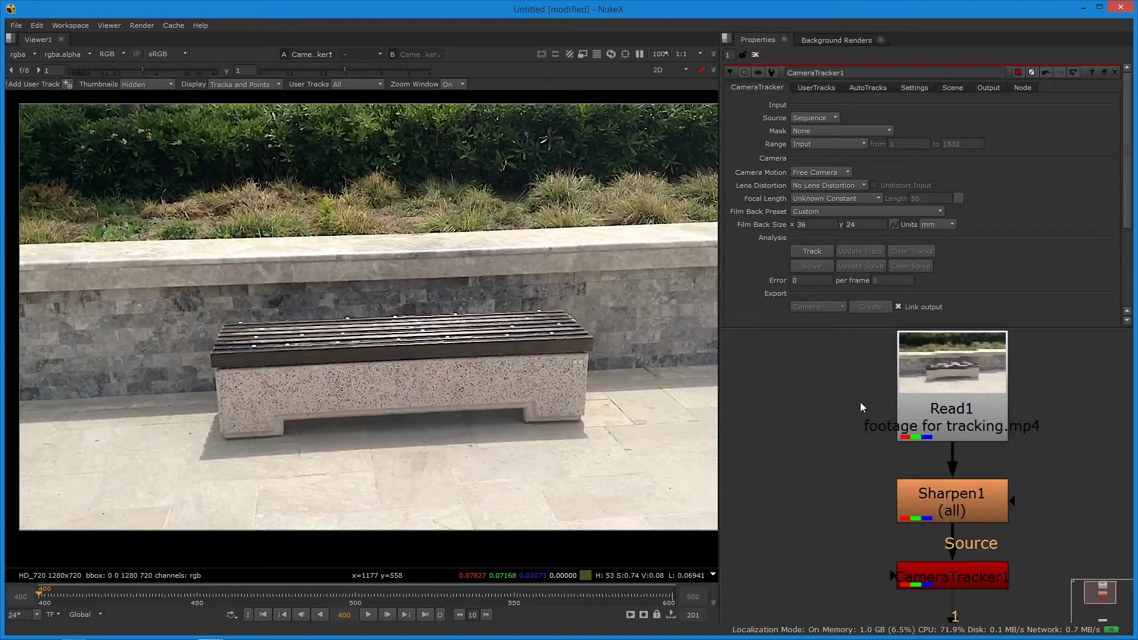
scroll(861, 406, "down", 5)
left_click(858, 211)
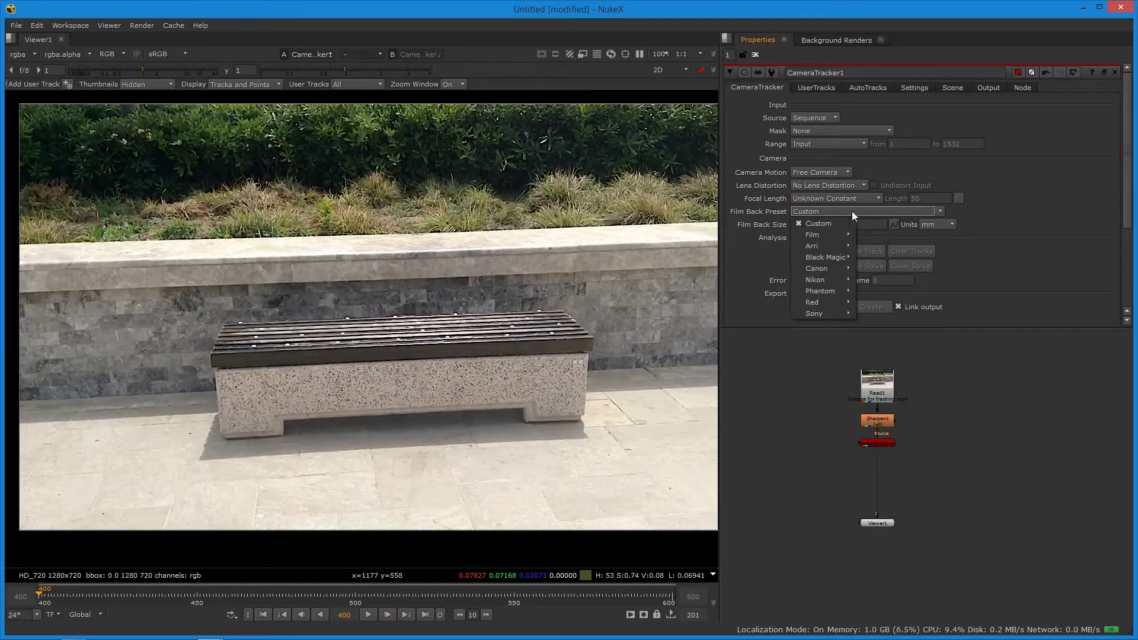
mouse_move(827, 233)
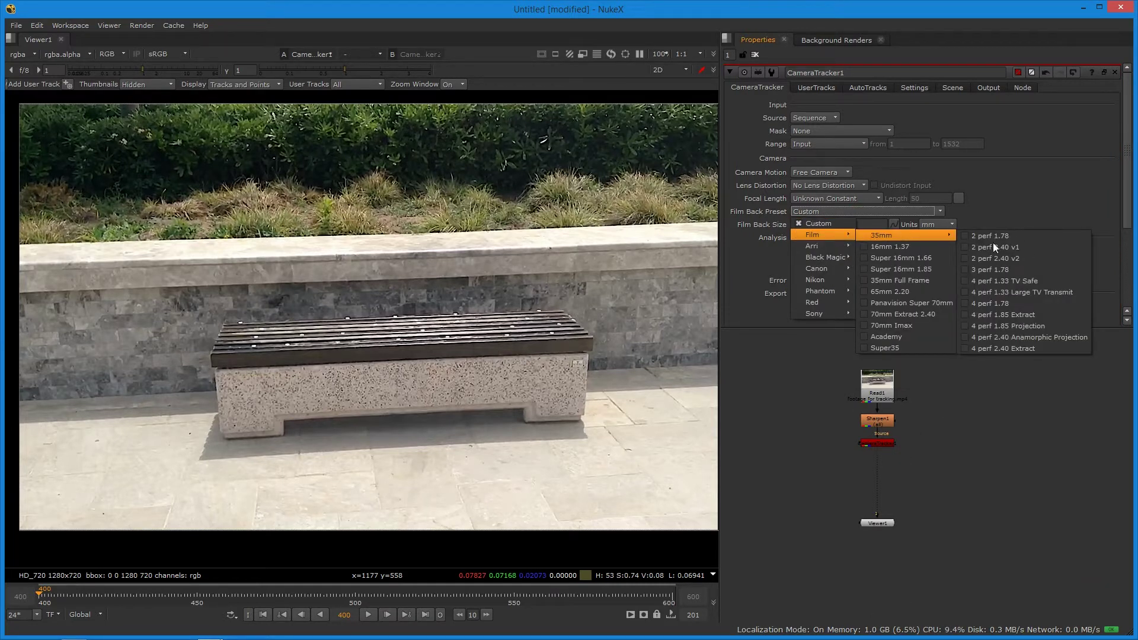
left_click(796, 423)
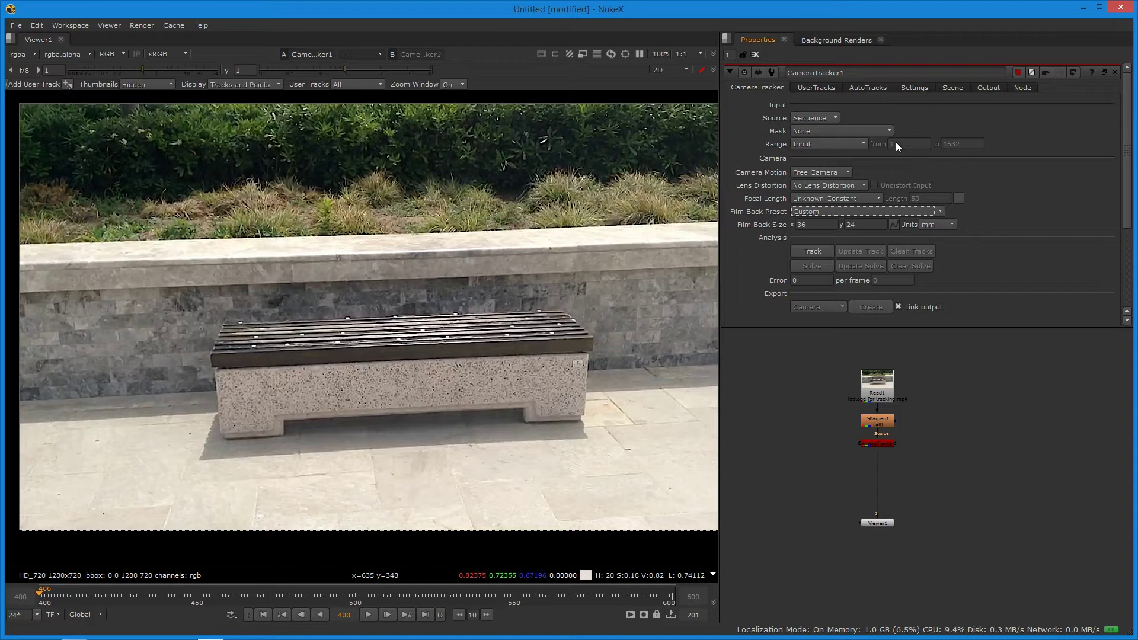
Set the tracking range to Global (400–600) and start tracking features
left_click(820, 143)
left_click(845, 157)
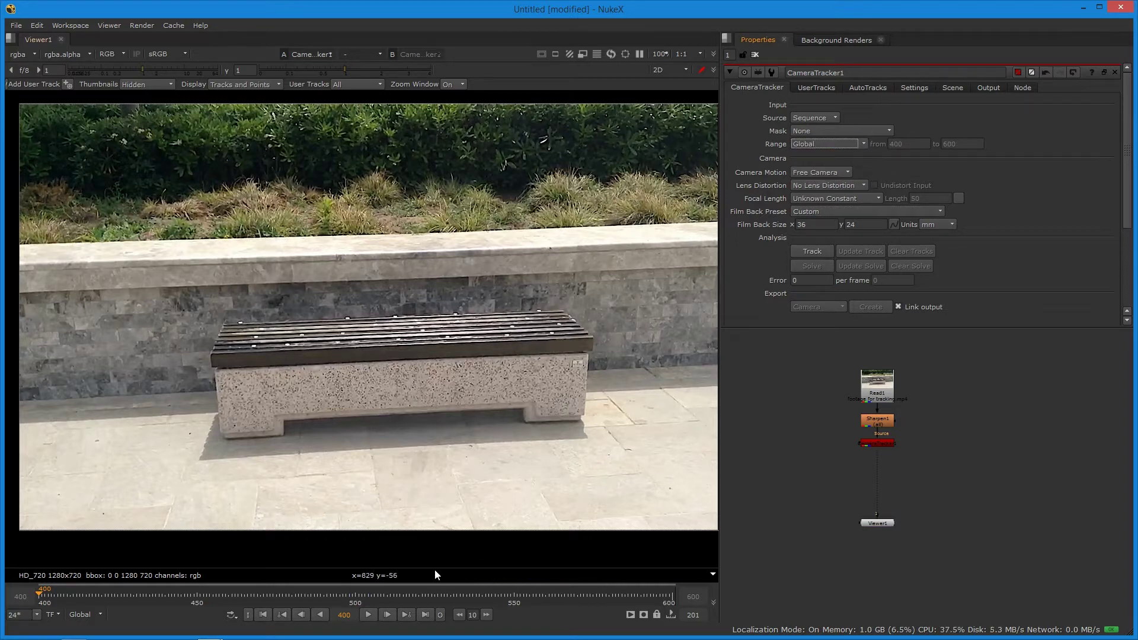
left_click(818, 252)
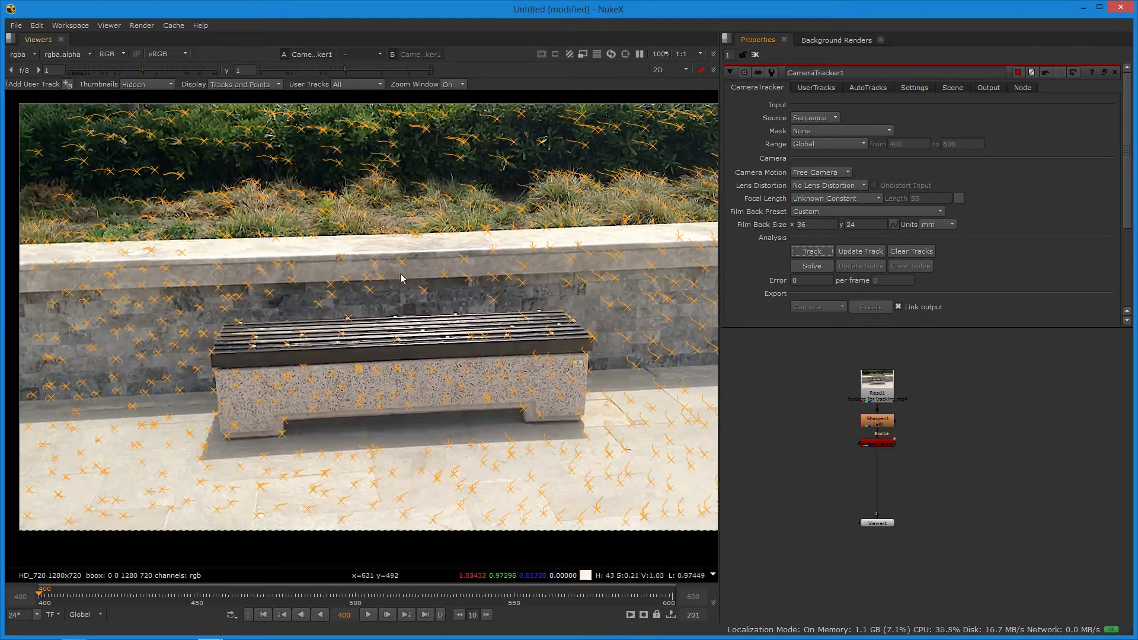
Solve the camera, scrub to review tracks, confirm the 0.61 error, and view AutoTracks statistics
left_click(822, 267)
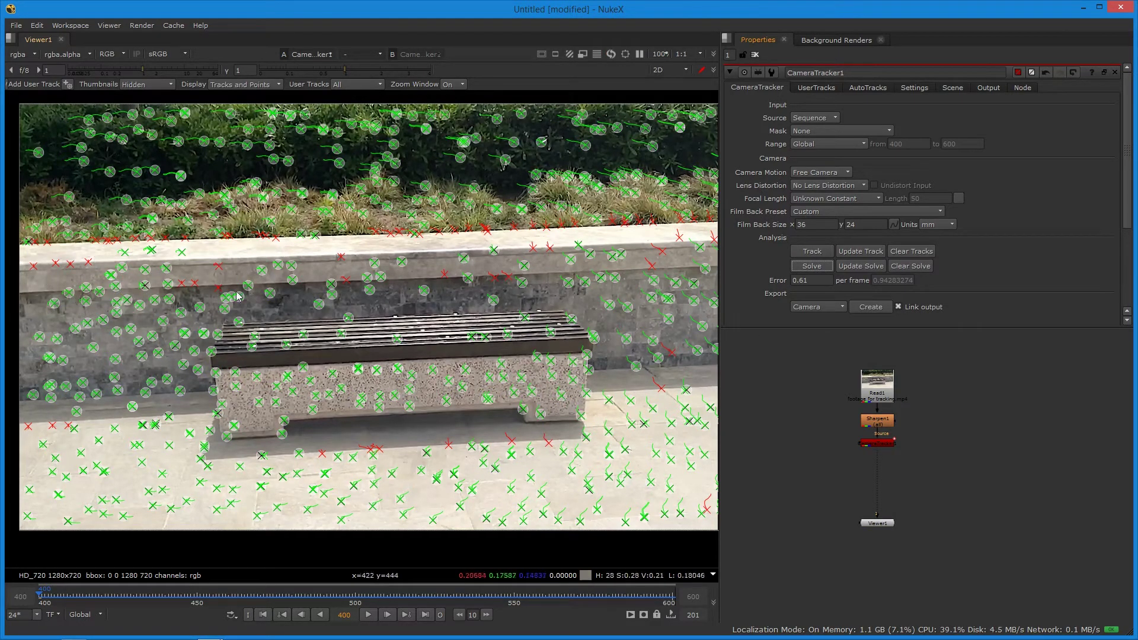
left_click_drag(127, 593, 249, 498)
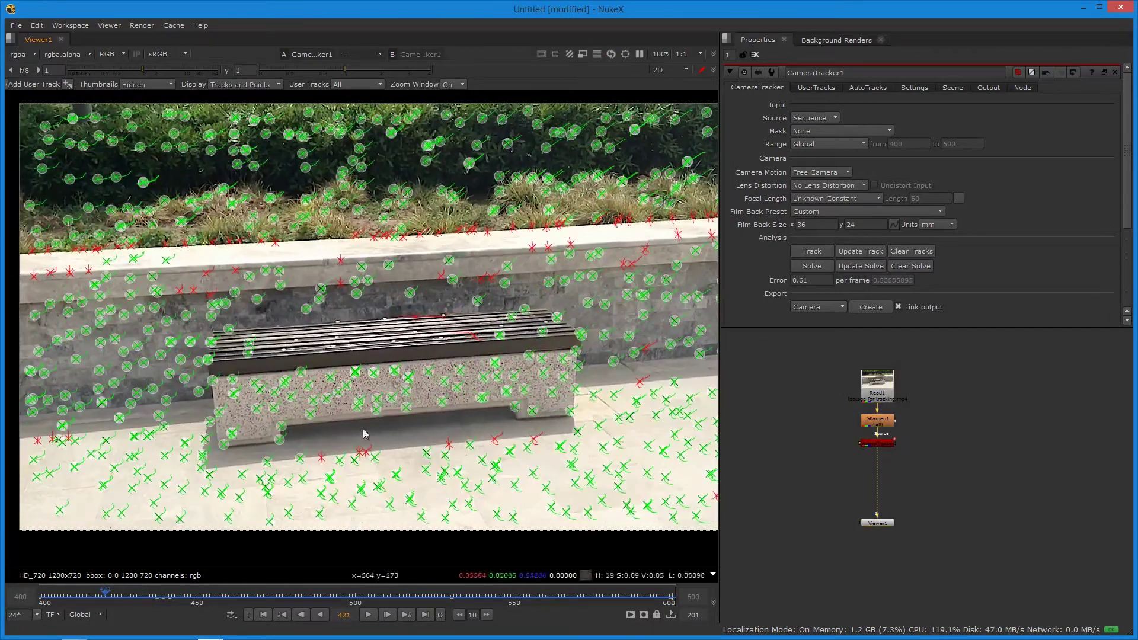
left_click_drag(816, 280, 784, 284)
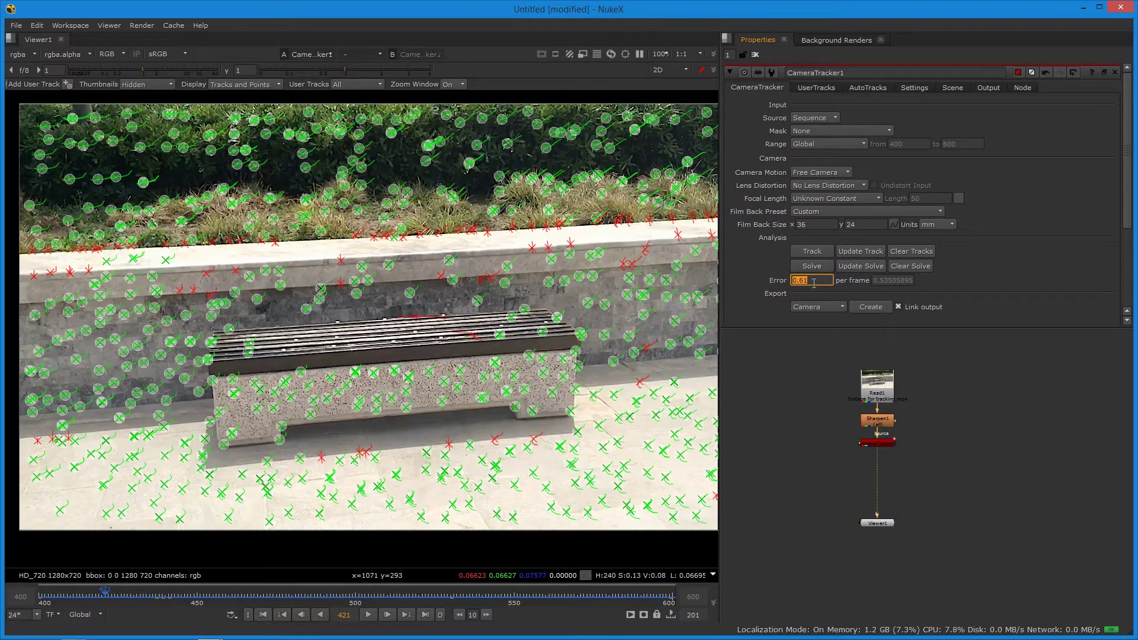
left_click(867, 89)
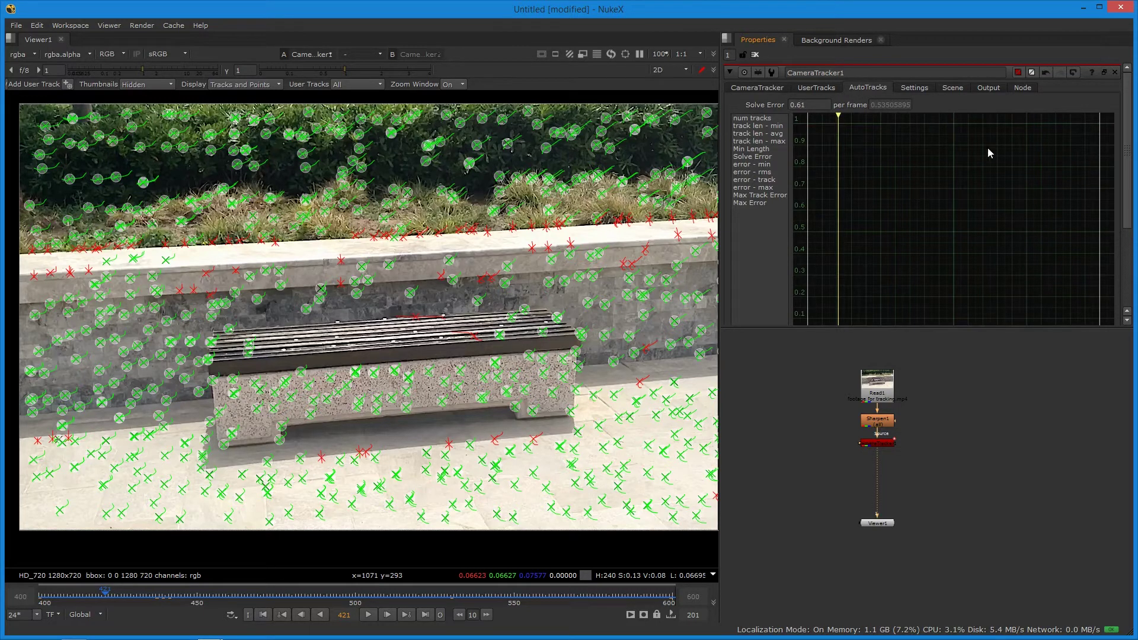
Delete the rejected red tracks and then the unsolved tracks, confirming each deletion
left_click_drag(1129, 166, 1122, 267)
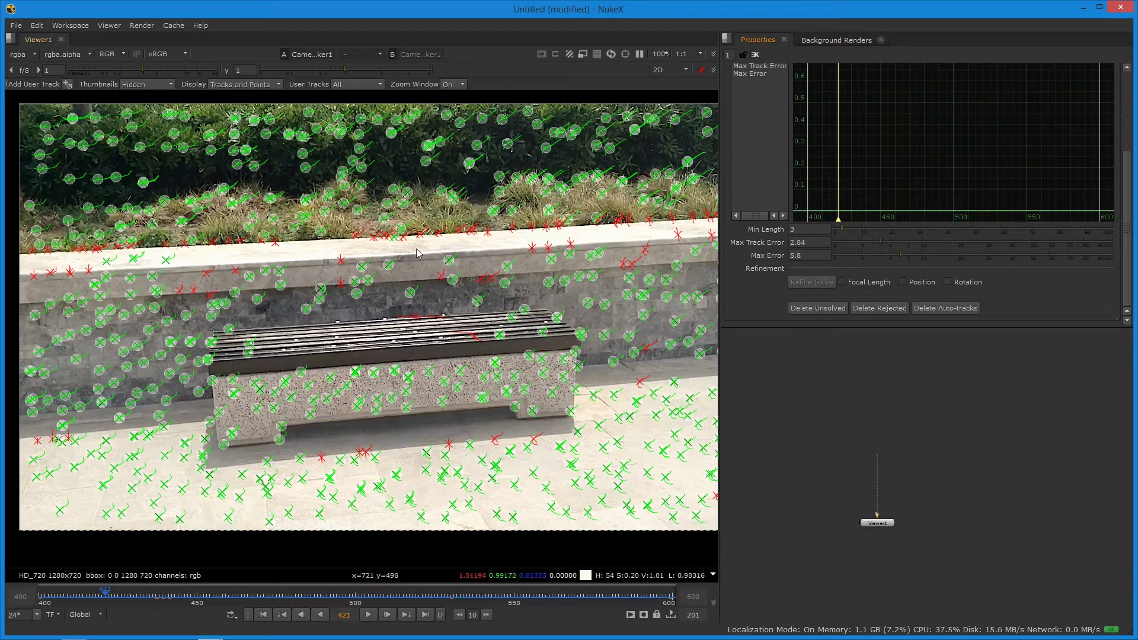
left_click(887, 313)
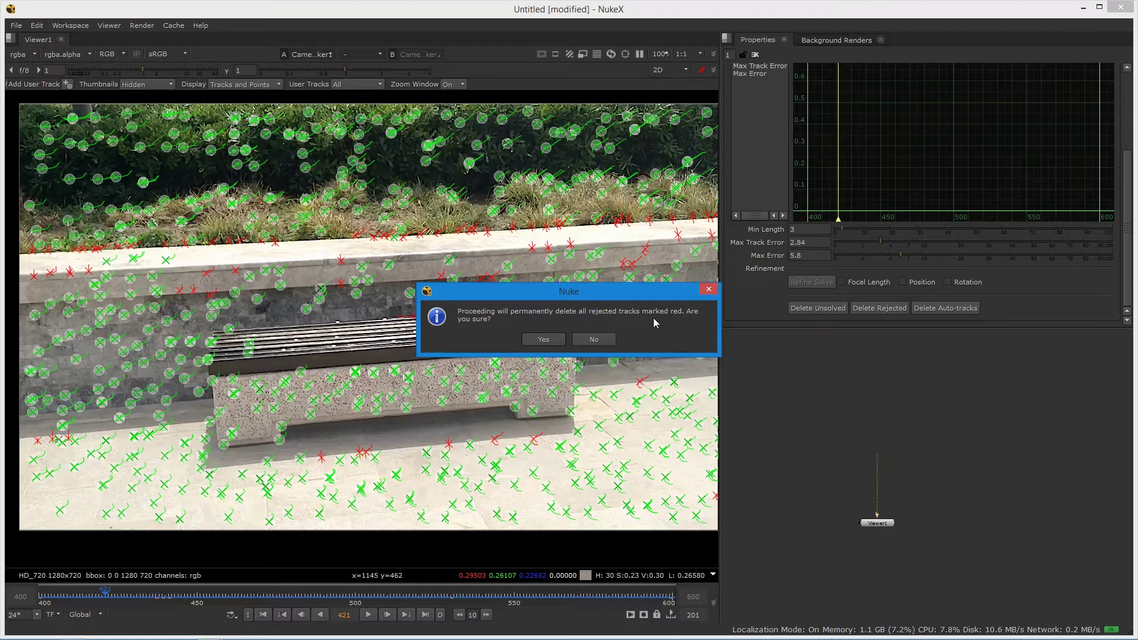
left_click(541, 341)
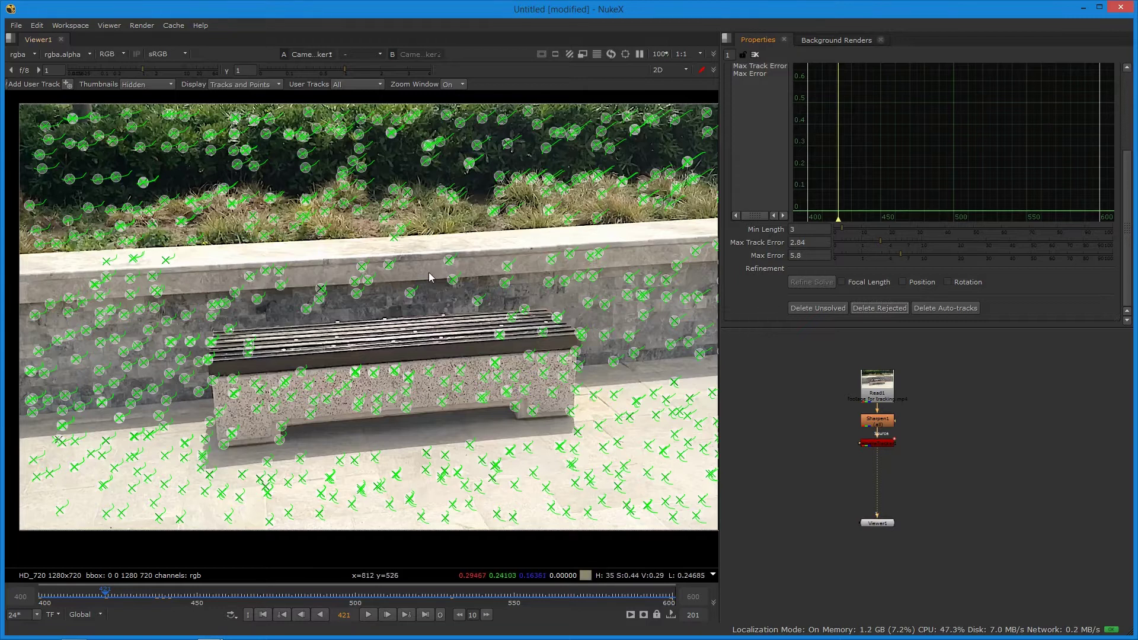
left_click(821, 314)
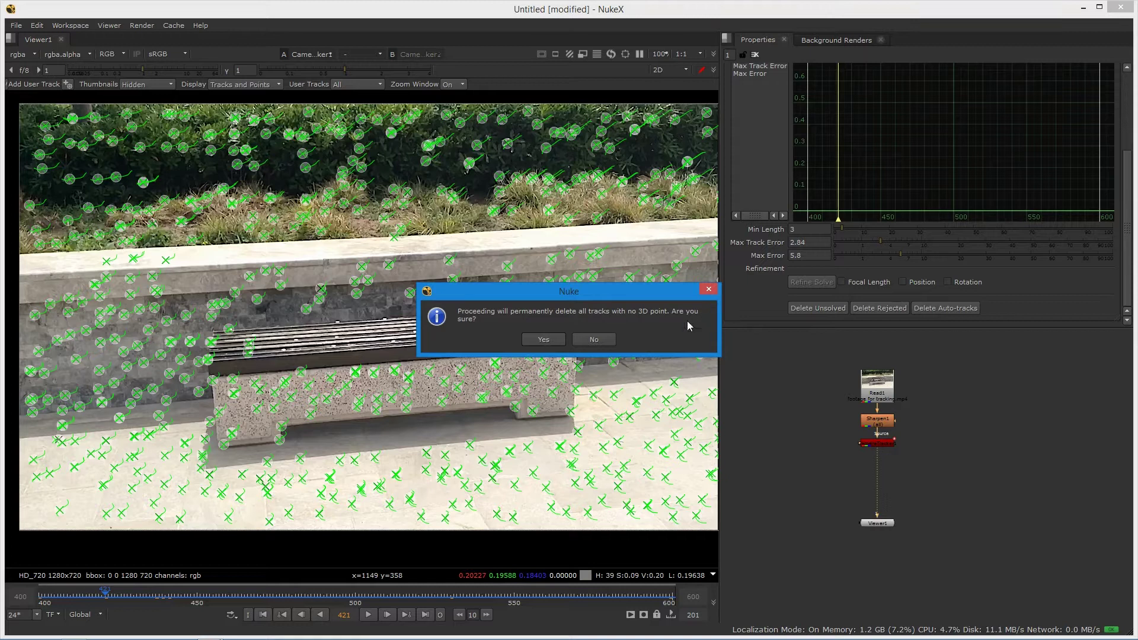
left_click(548, 341)
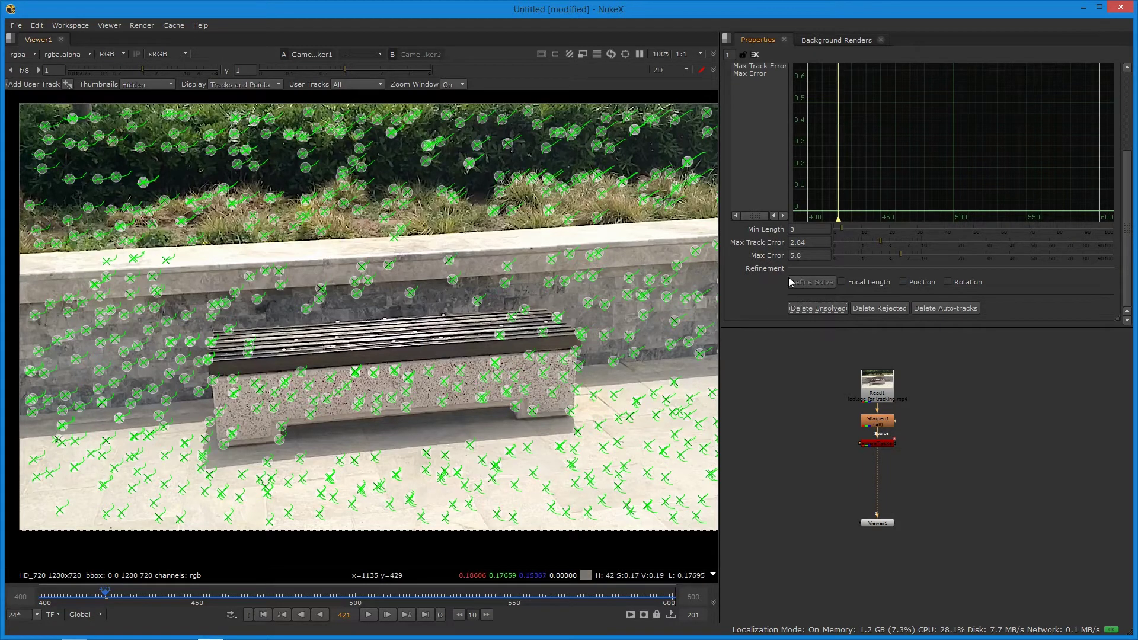
Refine the camera solve with Focal Length, Position and Rotation enabled
left_click(841, 282)
left_click(902, 282)
left_click(947, 282)
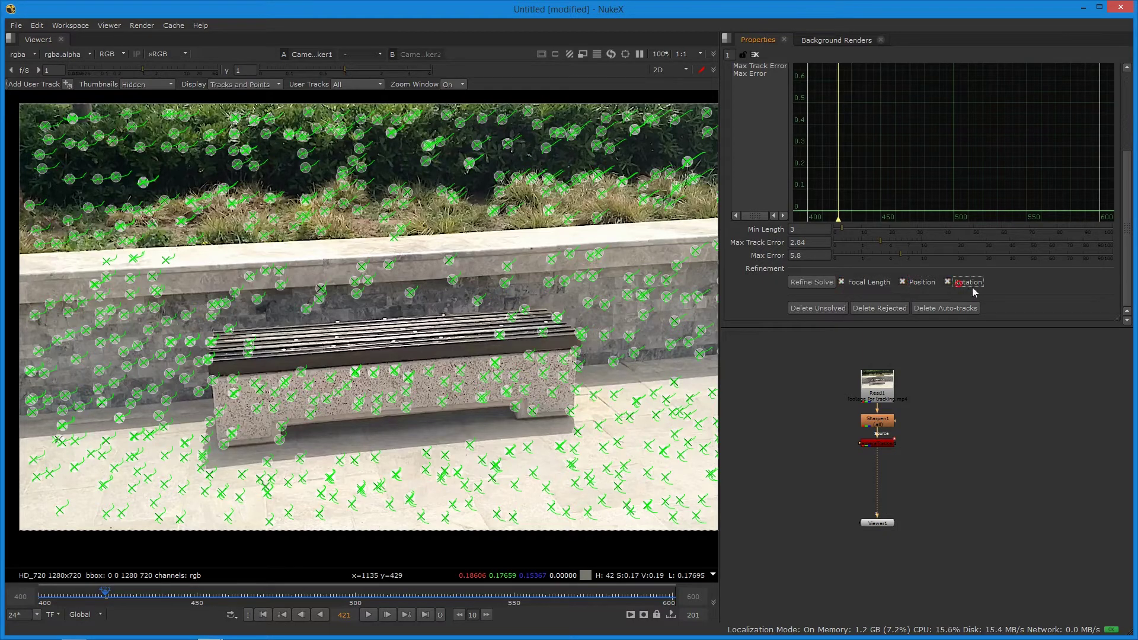
left_click(812, 282)
Play the footage to review the tracks, stop, and return to frame 400
left_click(368, 614)
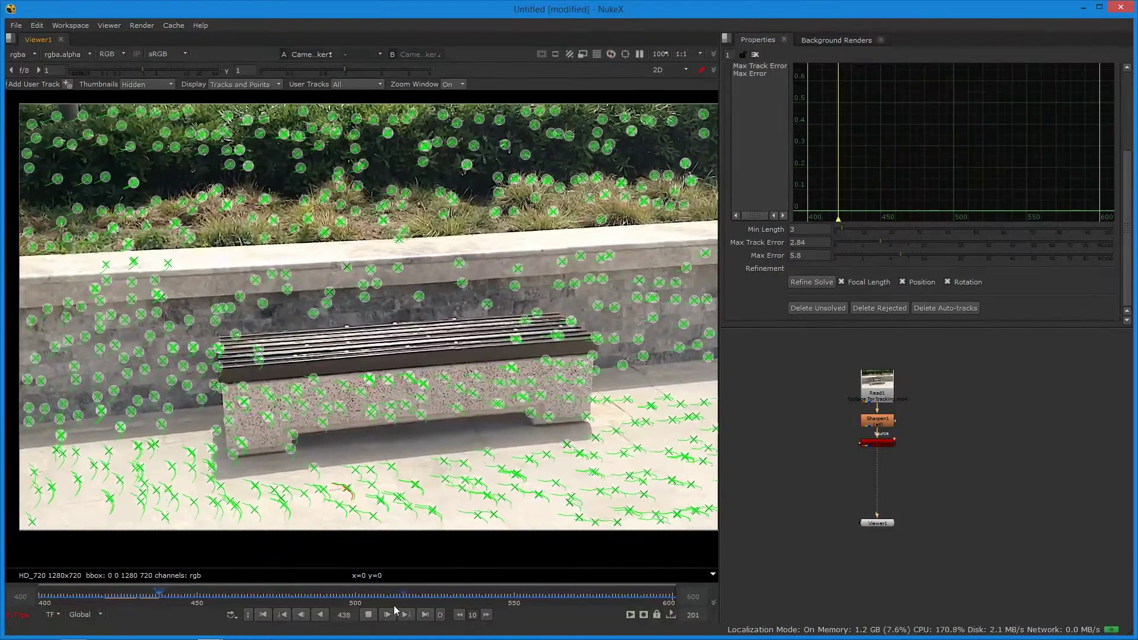
left_click(368, 615)
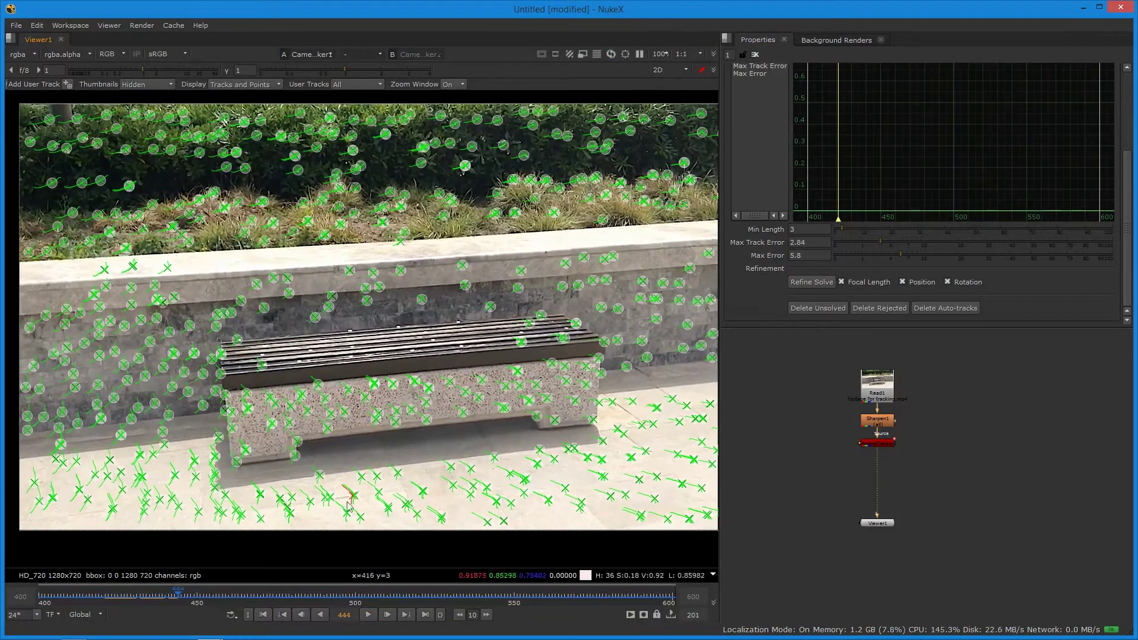
left_click(263, 616)
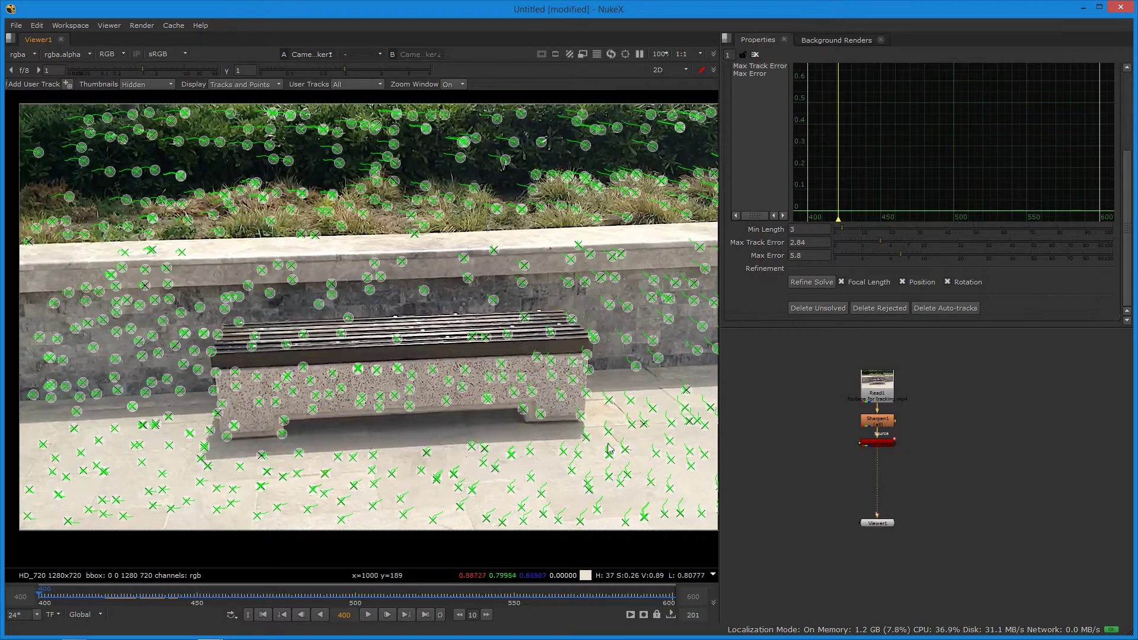
Select the ground tracks on the pavement across the lower part of the frame
left_click_drag(30, 468, 466, 539)
left_click_drag(515, 494, 523, 527, "shift")
left_click_drag(517, 437, 721, 546, "shift")
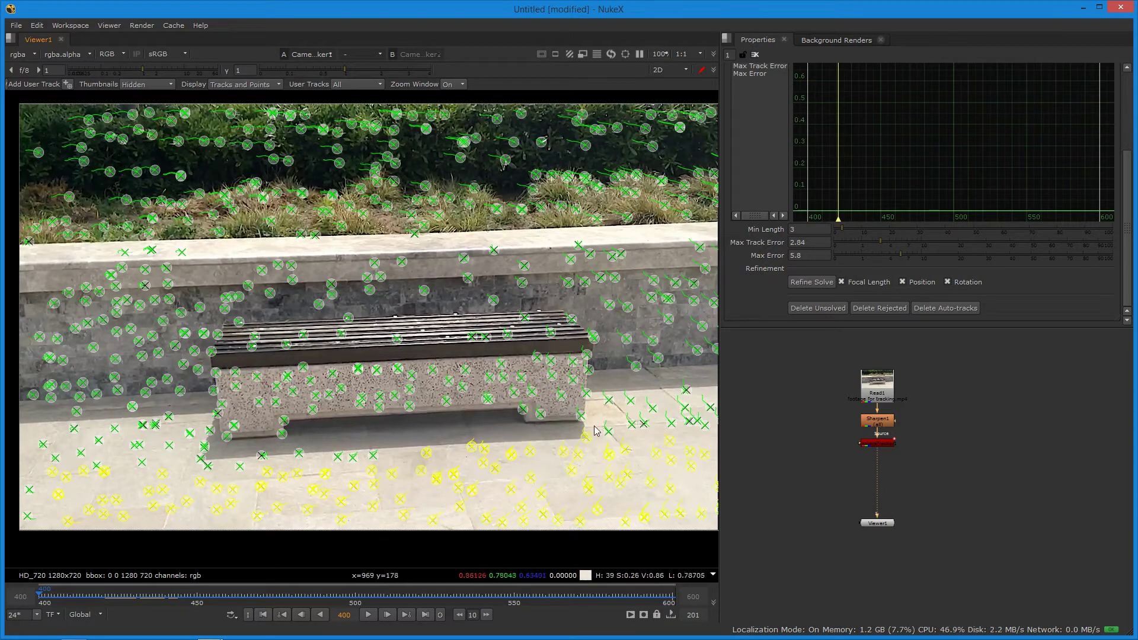
key("minus")
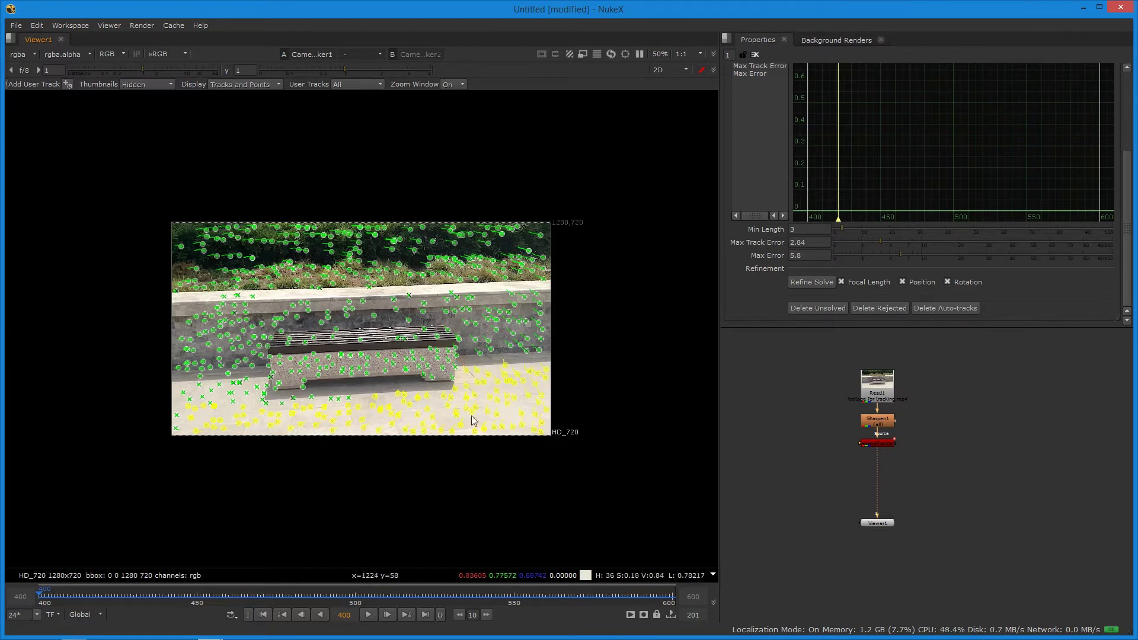
left_click_drag(170, 384, 274, 431, "shift")
left_click_drag(217, 378, 278, 393, "shift")
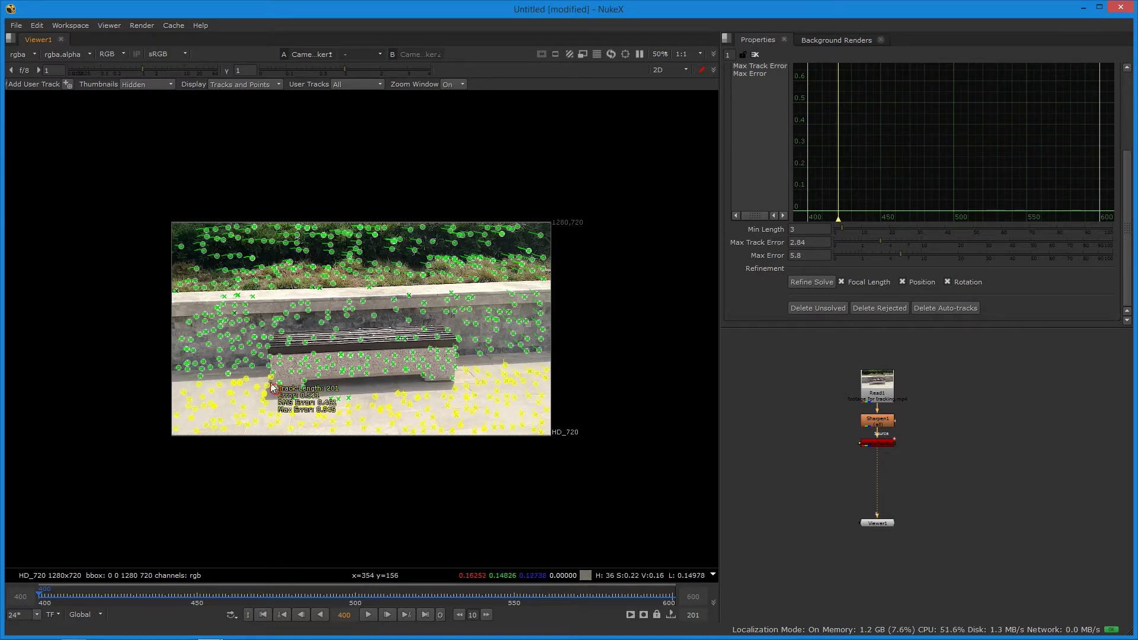
left_click_drag(174, 380, 256, 369, "shift")
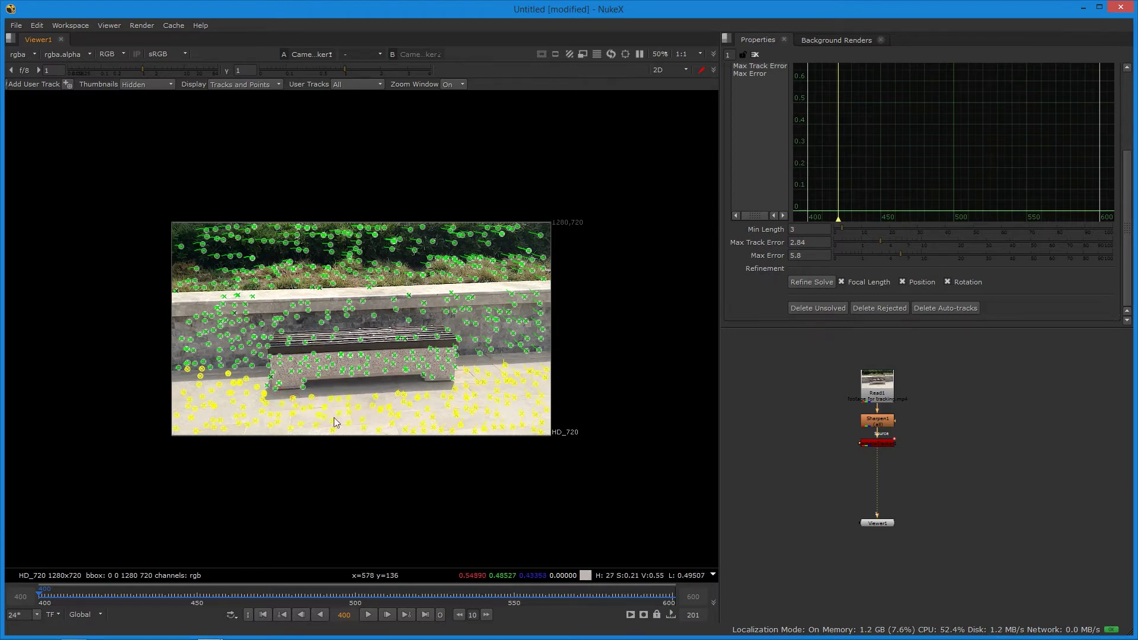
Set the selected tracks as the ground plane and reopen CameraTracker1's properties
right_click(498, 399)
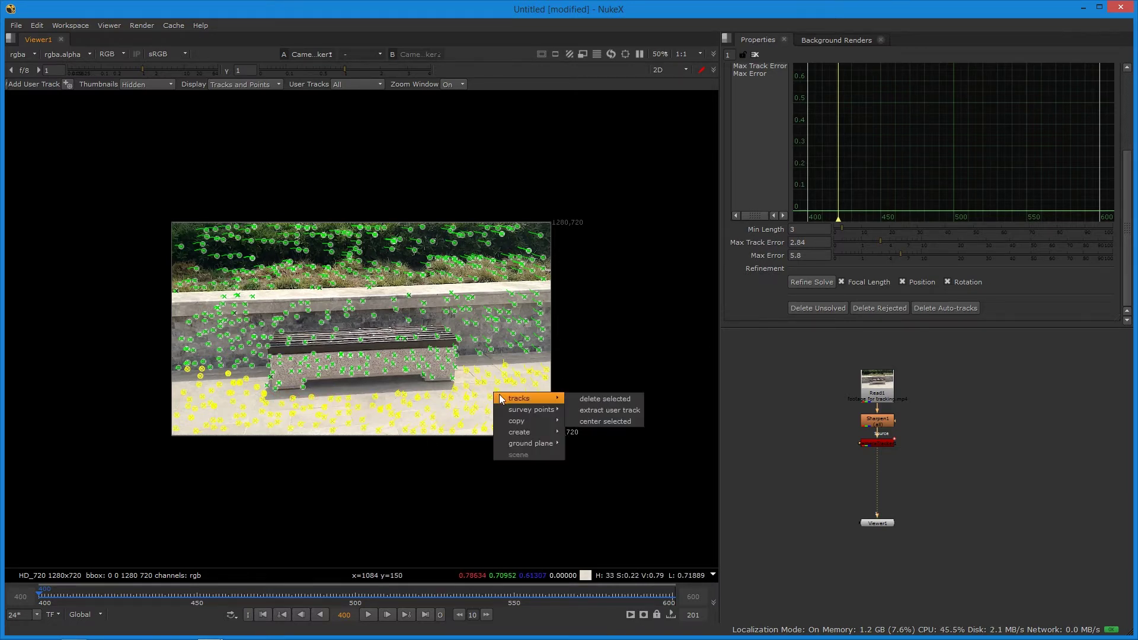
mouse_move(528, 443)
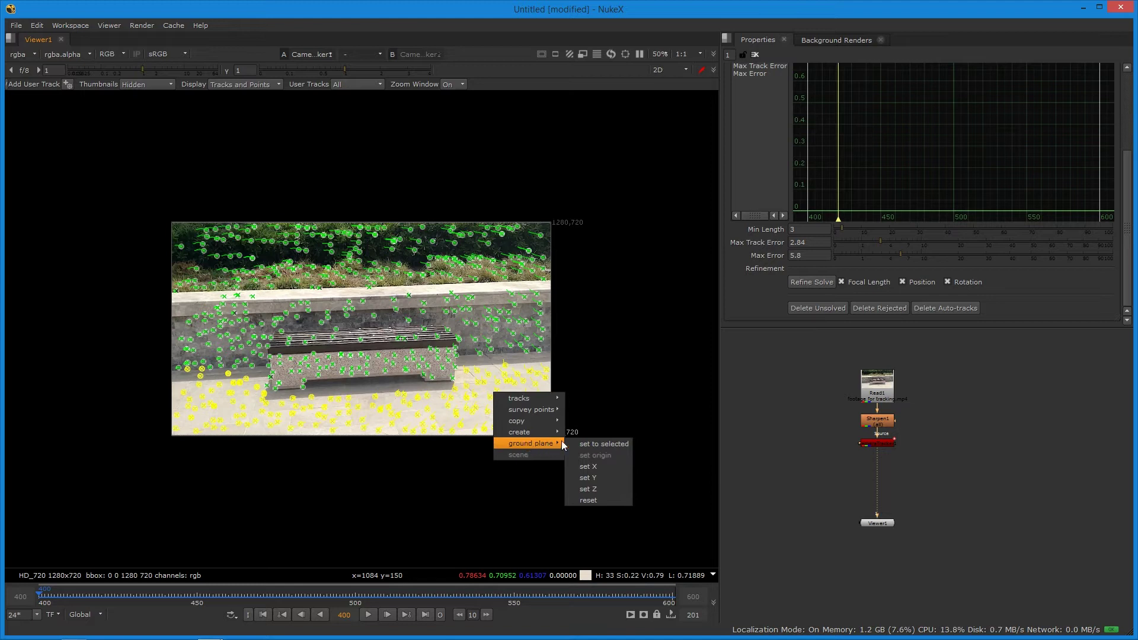
left_click(613, 444)
scroll(419, 396, "up", 3)
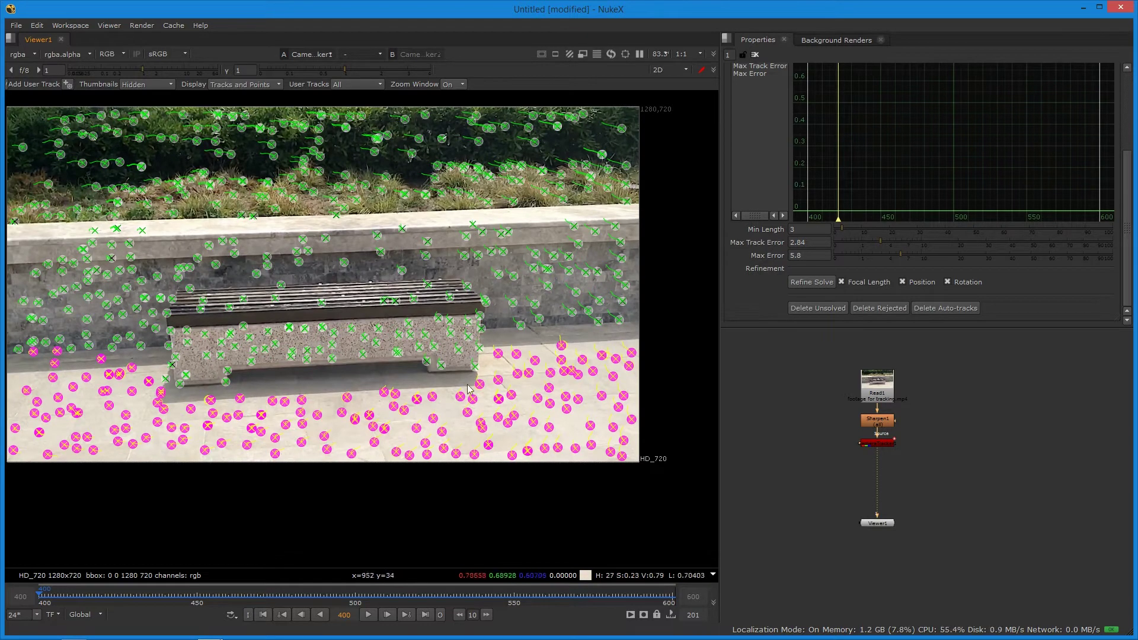
double_click(888, 444)
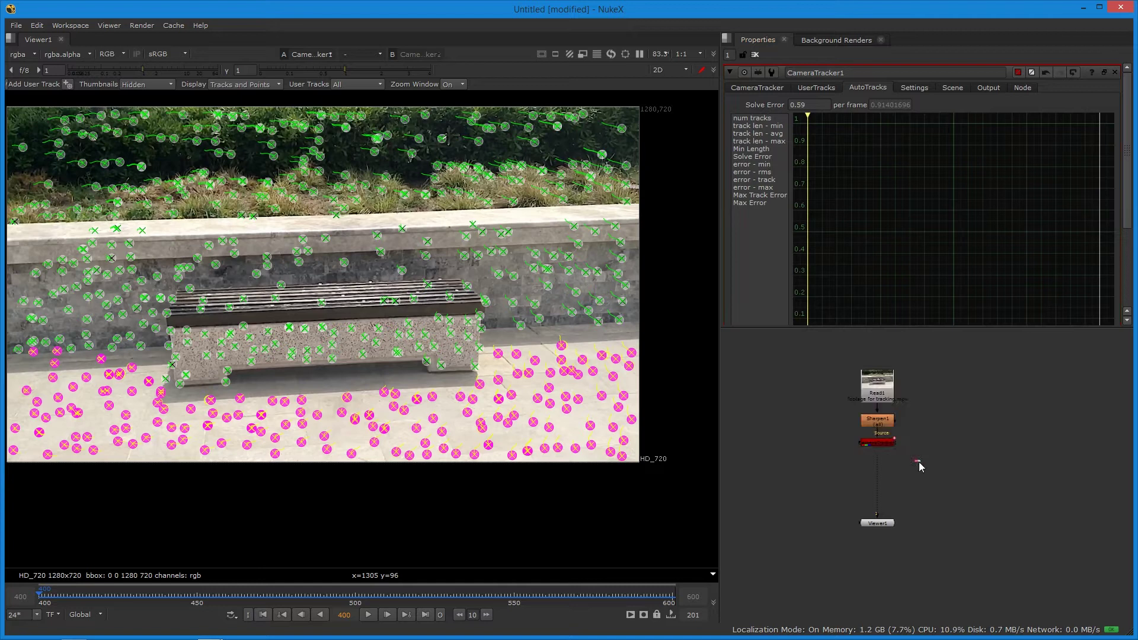
Export the solve as an unlinked Scene, creating point cloud, camera and scene nodes
left_click(758, 88)
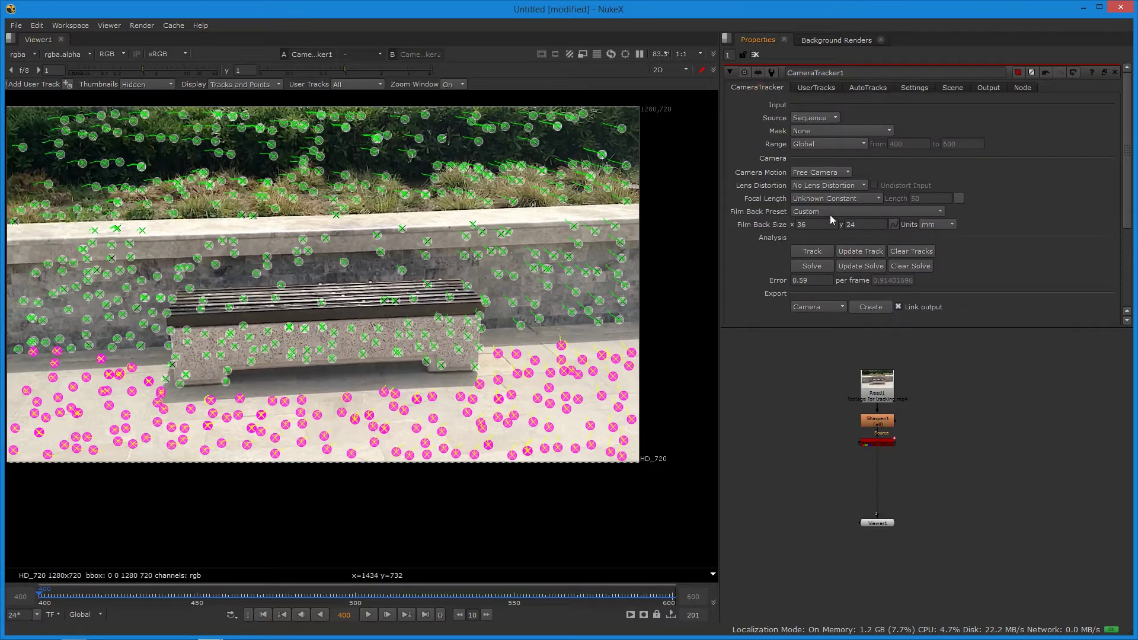
scroll(948, 237, "down", 3)
left_click(832, 235)
left_click(818, 270)
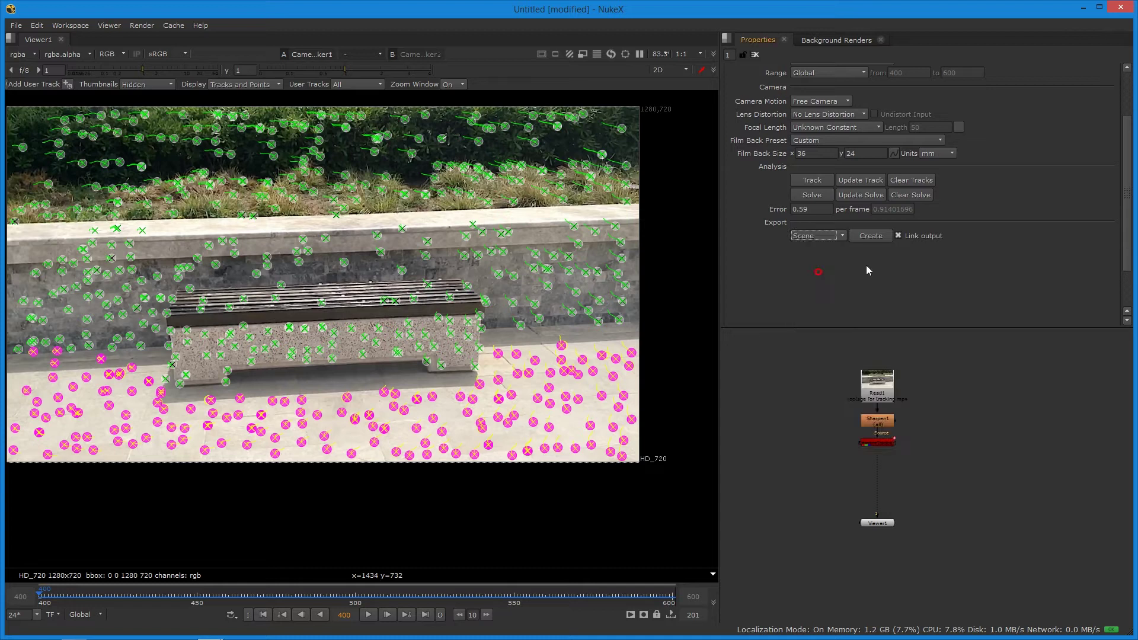
left_click(902, 236)
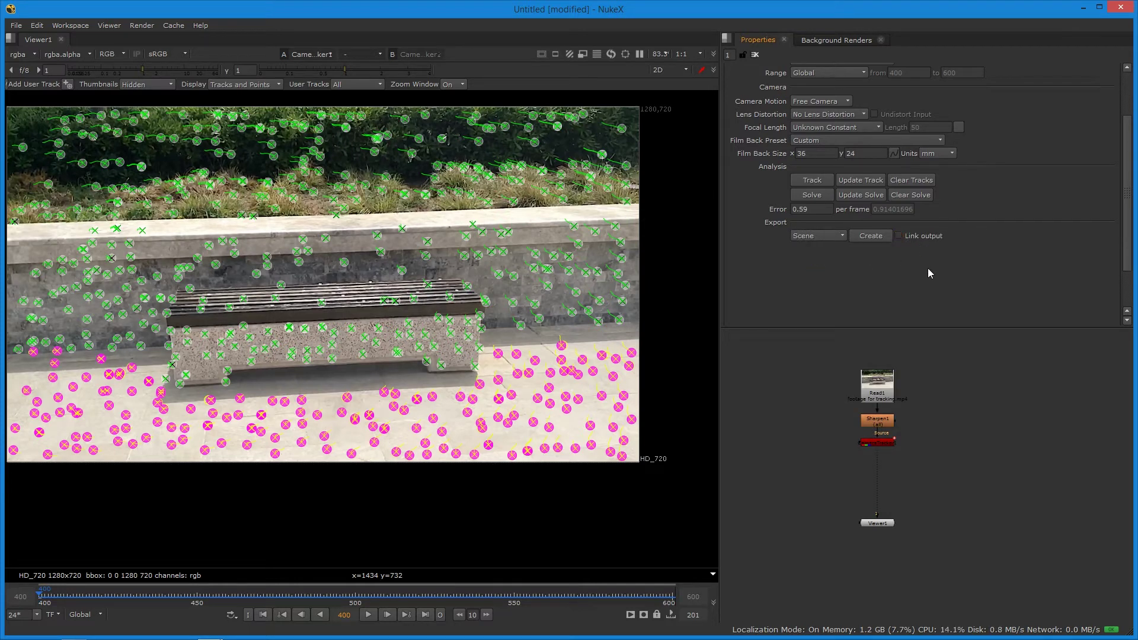
left_click(871, 236)
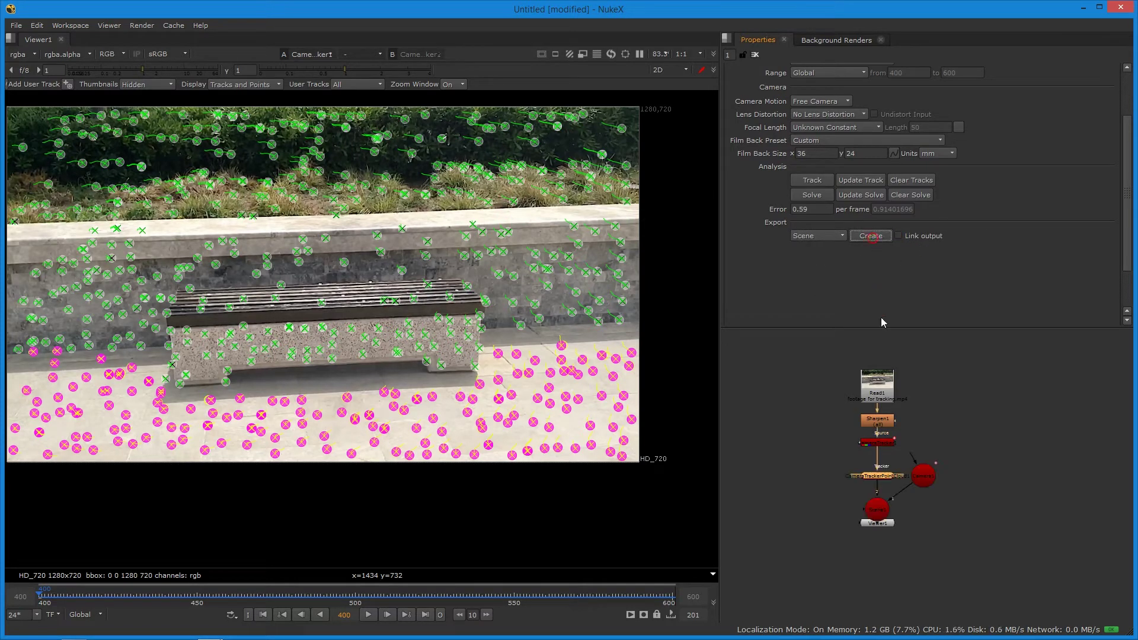
Arrange CameraTrackerPointCloud1, Scene1 and Camera1 neatly beside the tracker in the node graph
middle_click(965, 421)
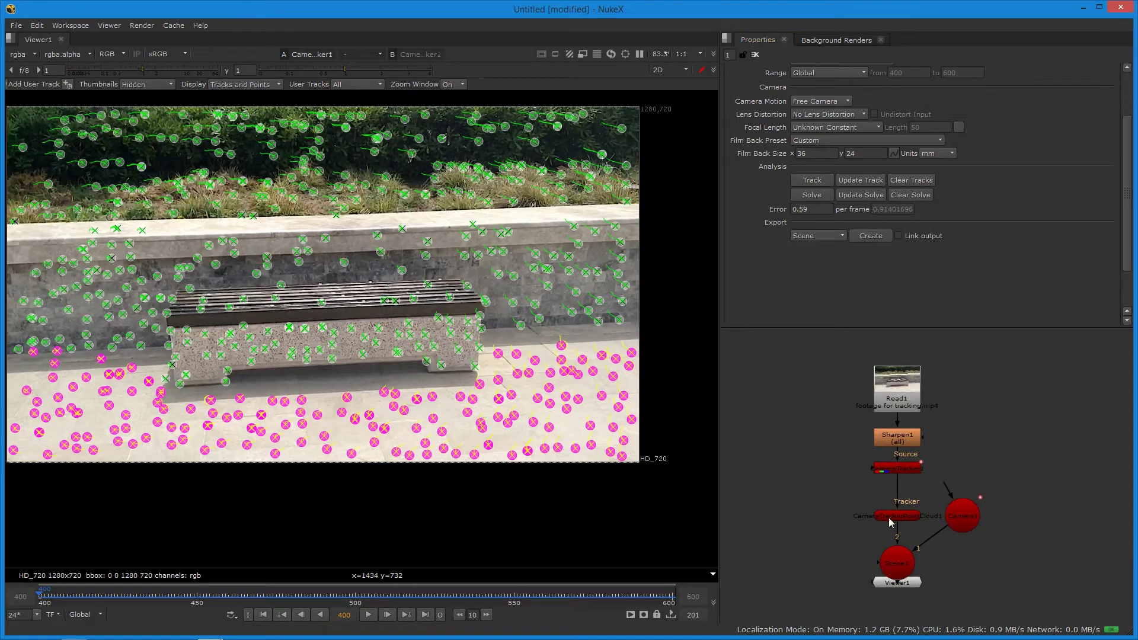
left_click_drag(889, 521, 797, 473)
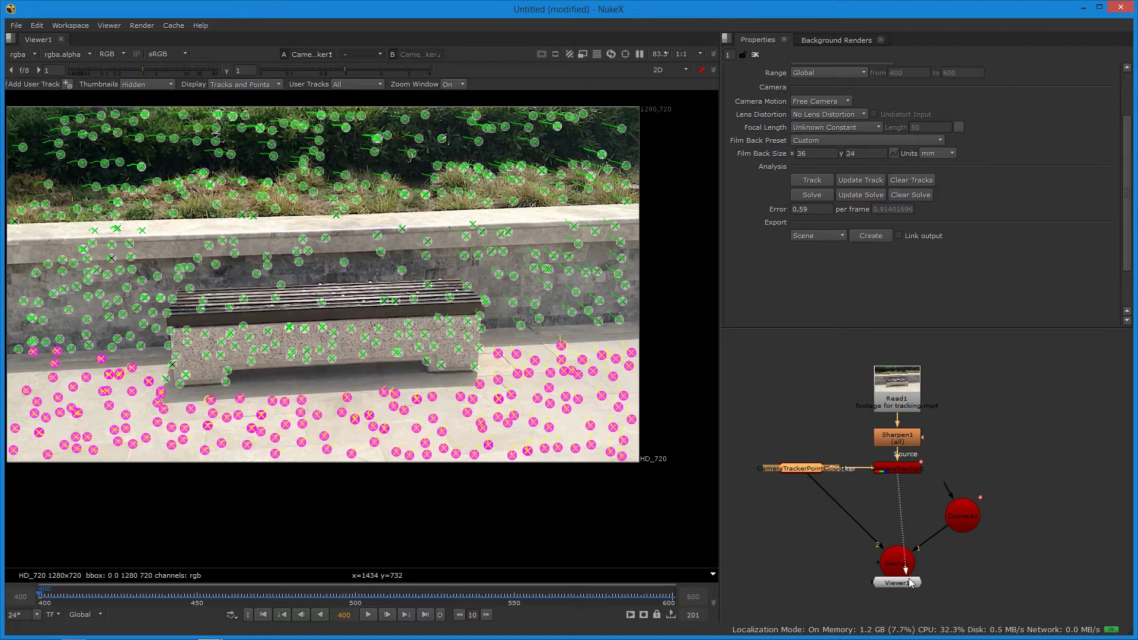
left_click_drag(894, 567, 807, 533)
left_click_drag(963, 520, 746, 537)
left_click_drag(818, 537, 815, 533)
mouse_move(801, 471)
left_mouse_down()
mouse_move(805, 459)
mouse_move(805, 470)
left_mouse_up()
left_click_drag(756, 538, 752, 537)
left_click(808, 538)
left_click(854, 525)
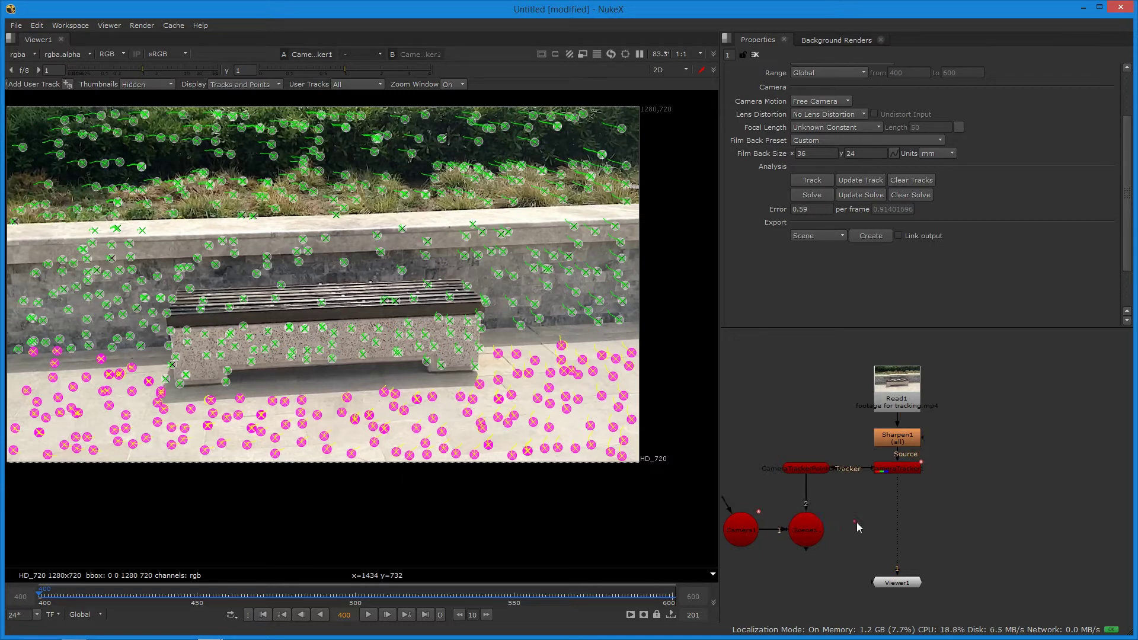
left_click(816, 527)
Insert ScanlineRender1 into the viewer pipe, with its cam input from Camera1 and scene from Scene1
left_click(857, 520)
key("Tab")
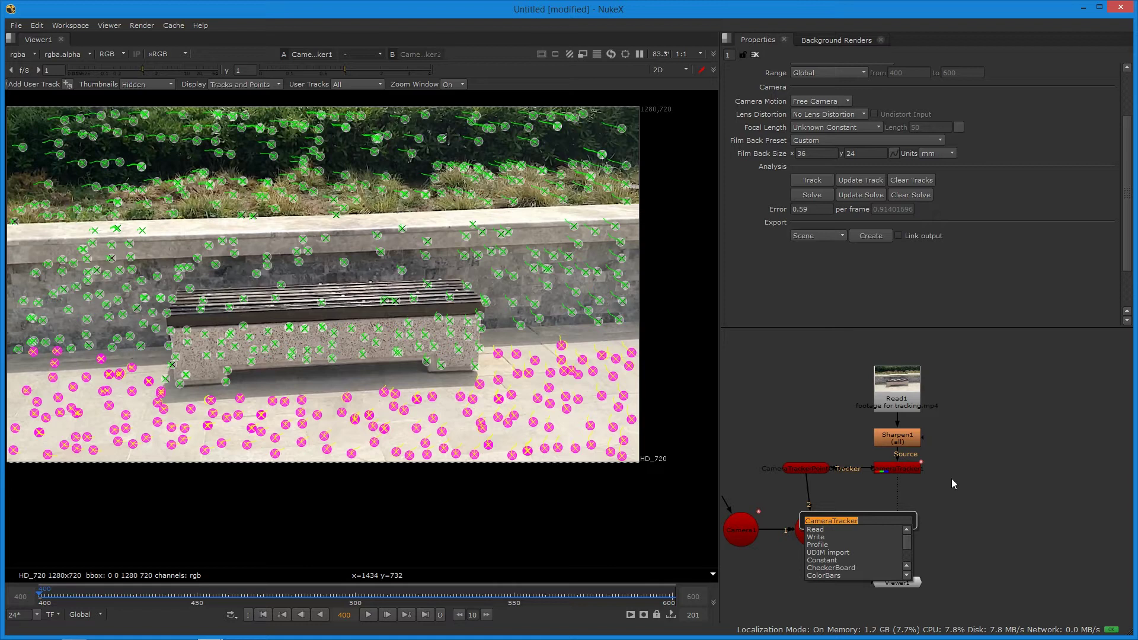
type("sca")
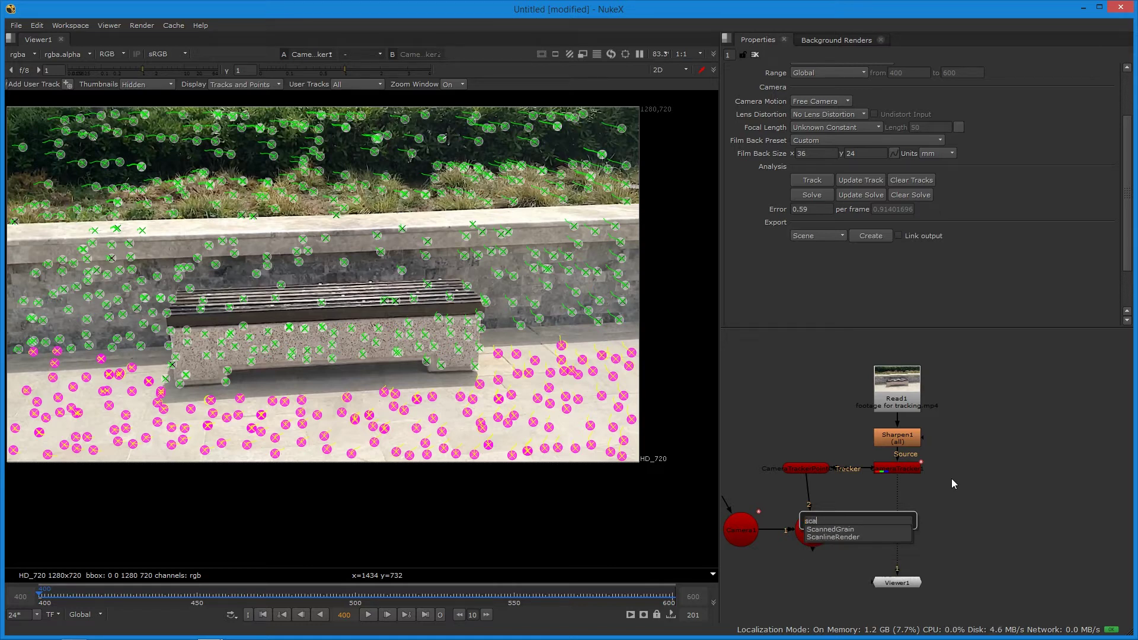
key("Down")
key("Down")
key("Return")
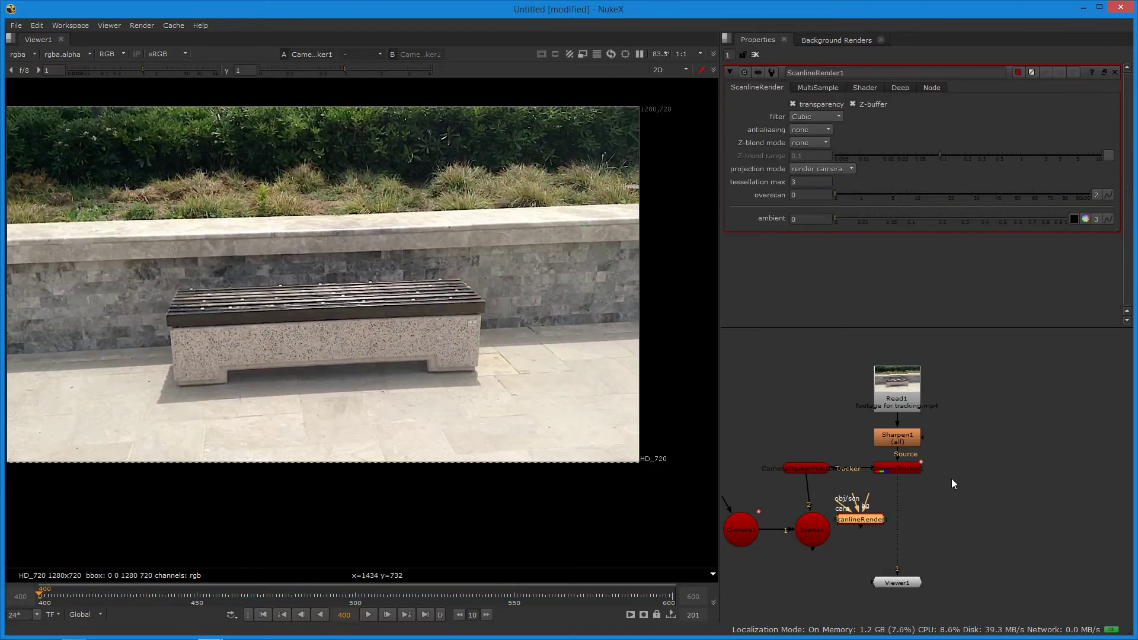
left_click_drag(894, 516, 904, 518)
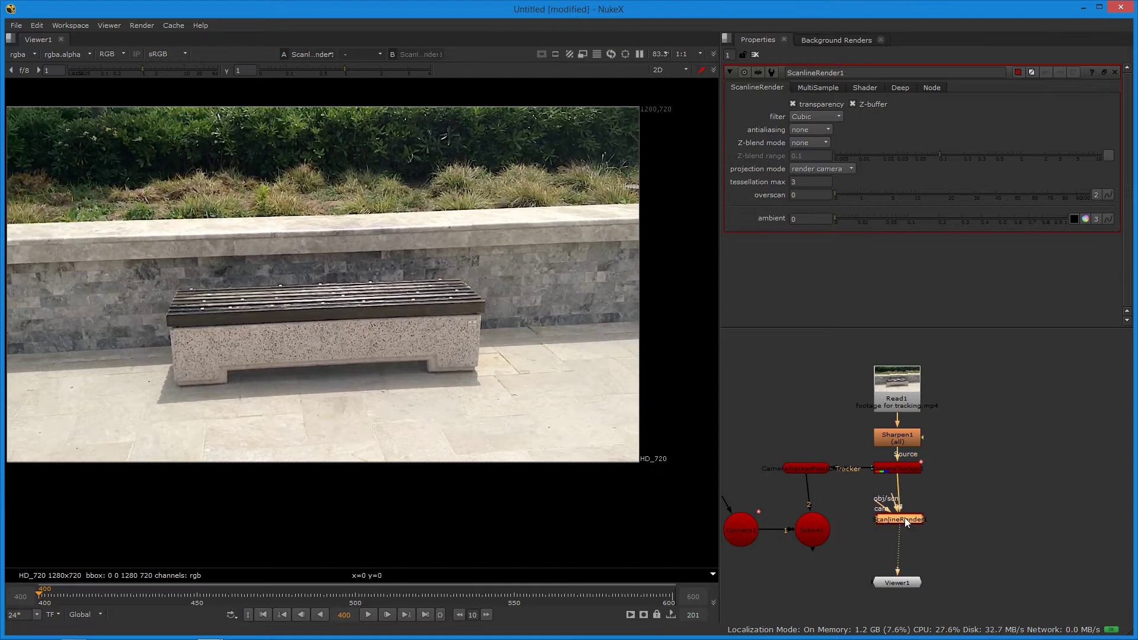
left_click_drag(771, 575, 744, 491)
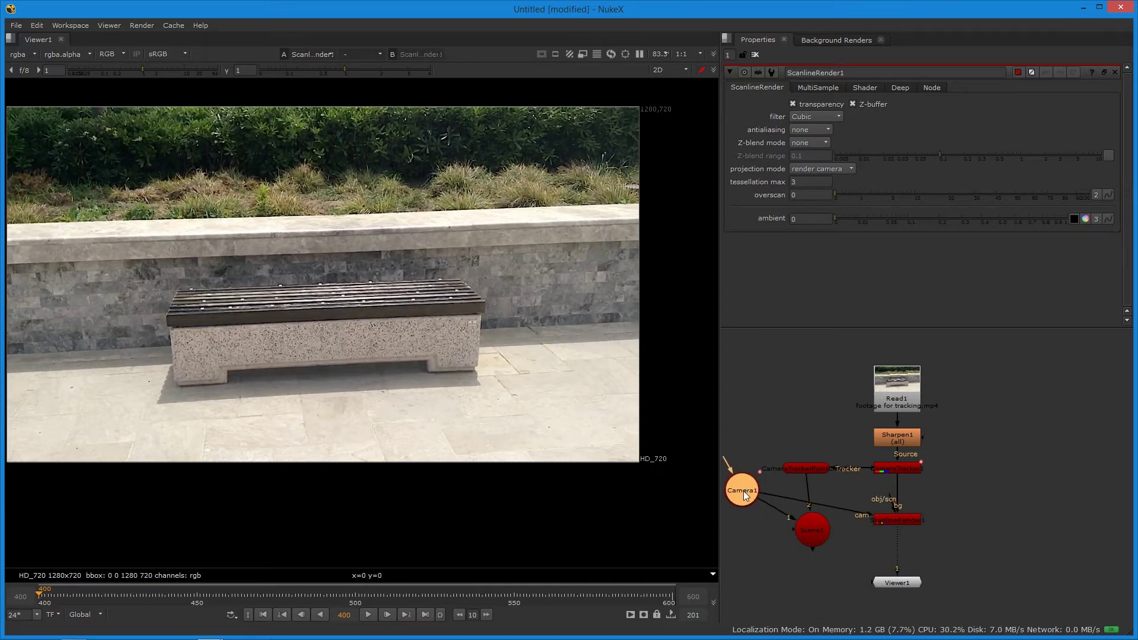
left_click_drag(809, 524, 820, 547)
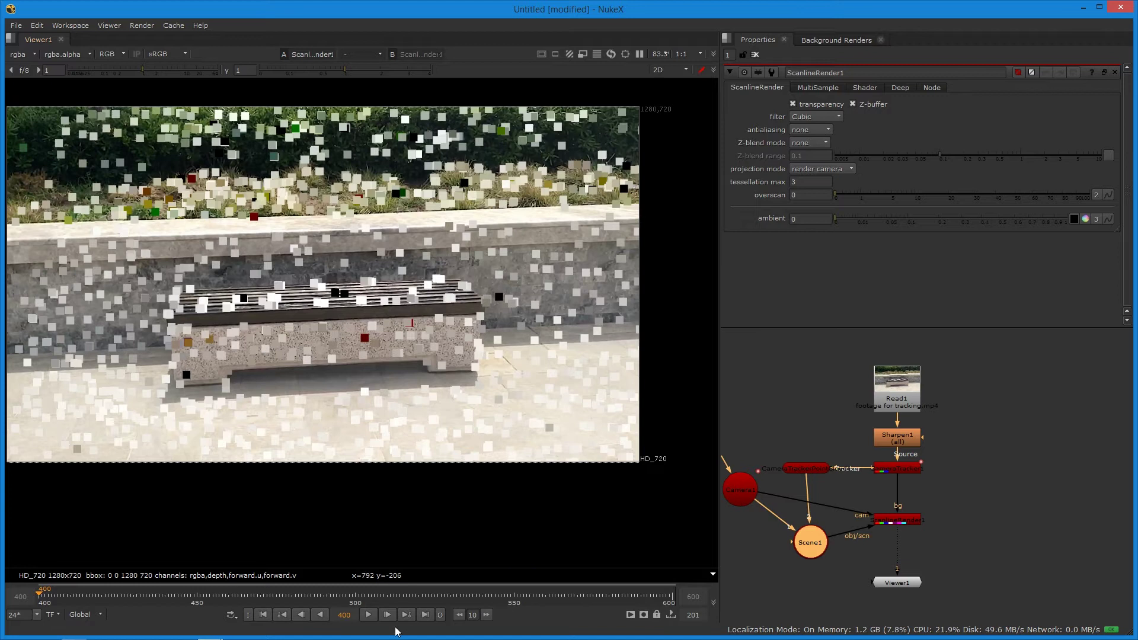
Preview the rendered point cloud, return to frame 400, and reroute the camera link through a Dot
left_click(370, 614)
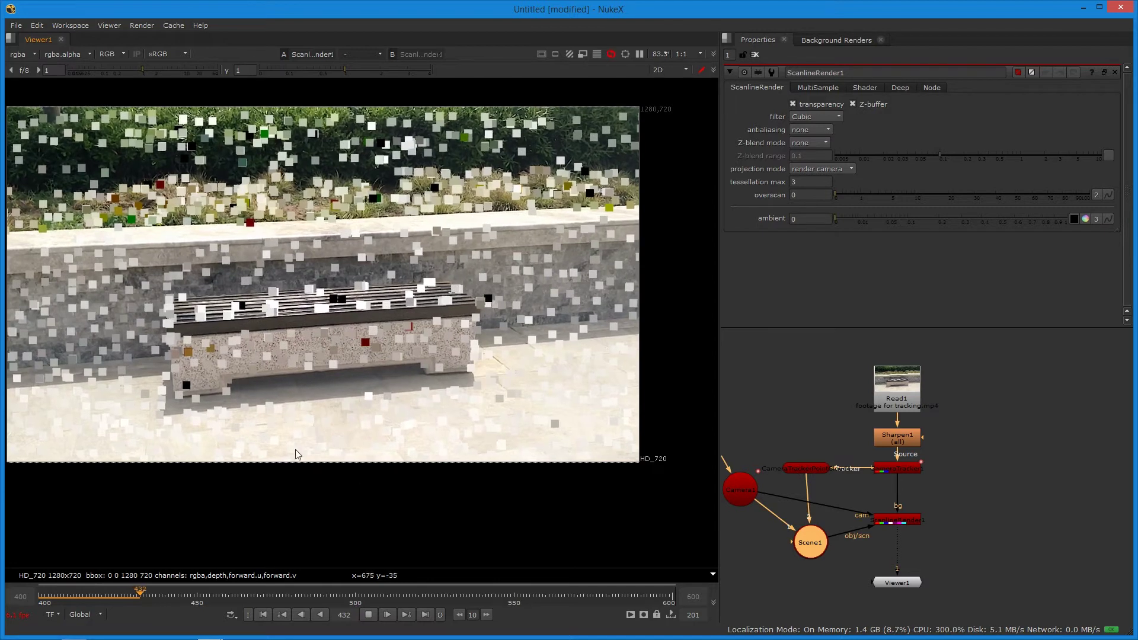
left_click(368, 615)
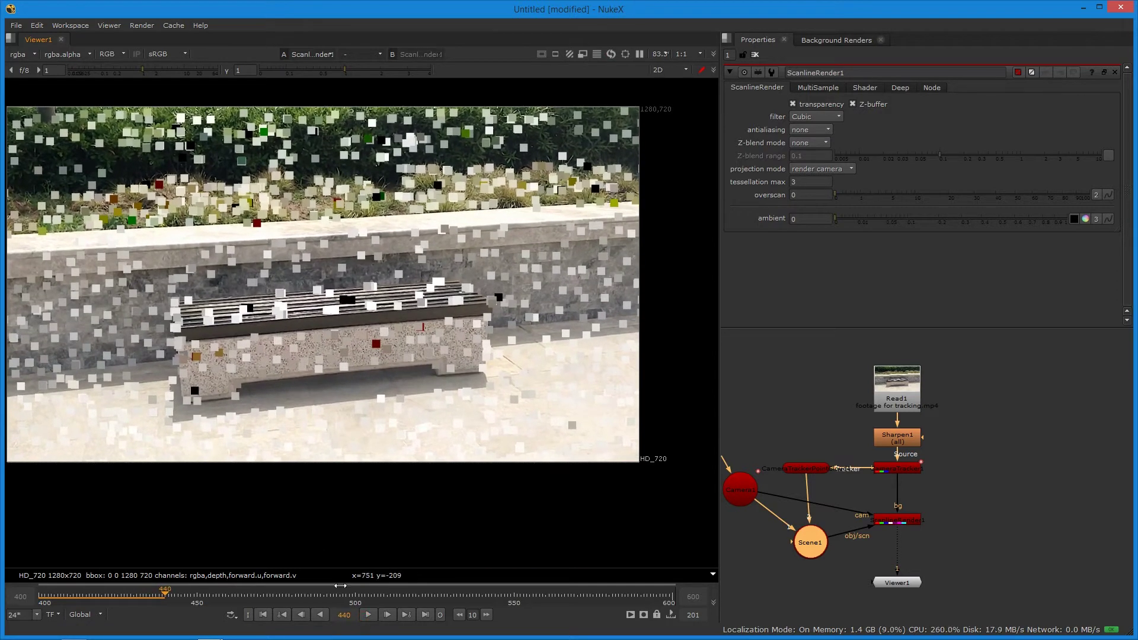
left_click(265, 616)
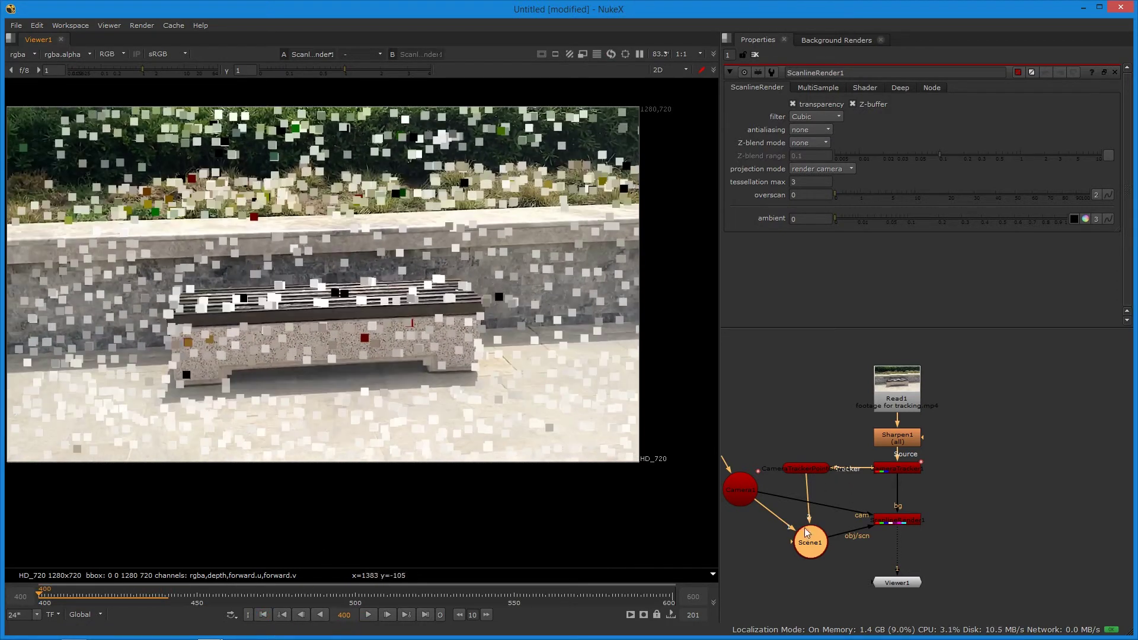
left_click_drag(803, 471, 747, 553)
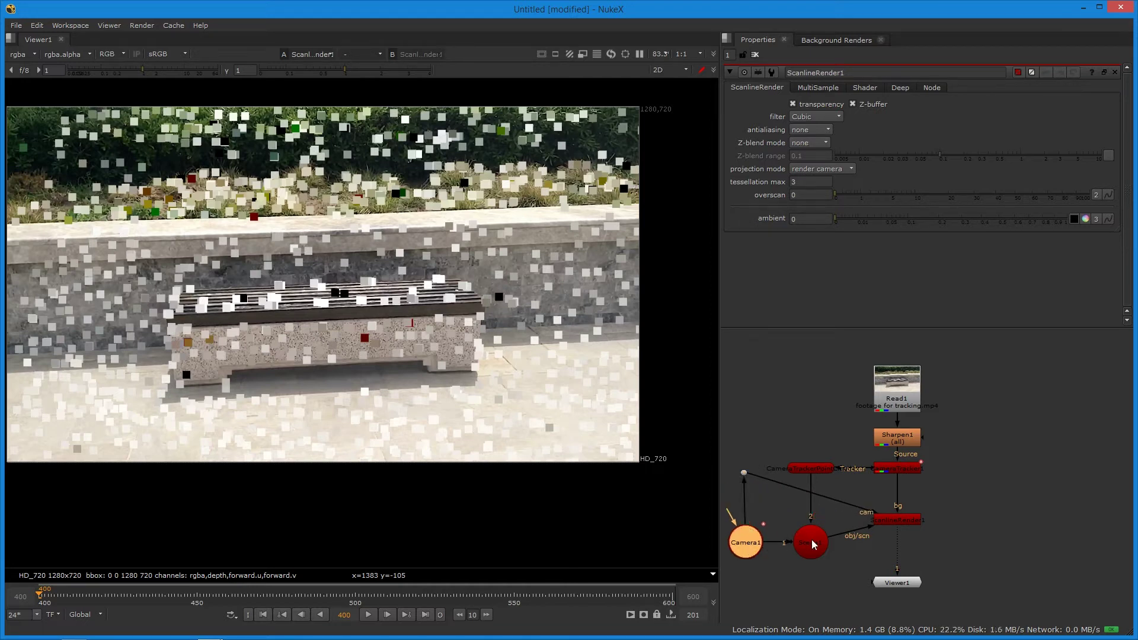
mouse_move(816, 493)
left_mouse_down("ctrl")
mouse_move(792, 442)
mouse_move(833, 417)
mouse_move(759, 409)
mouse_move(909, 437)
mouse_move(892, 477)
mouse_move(919, 486)
mouse_move(956, 475)
left_mouse_up("ctrl")
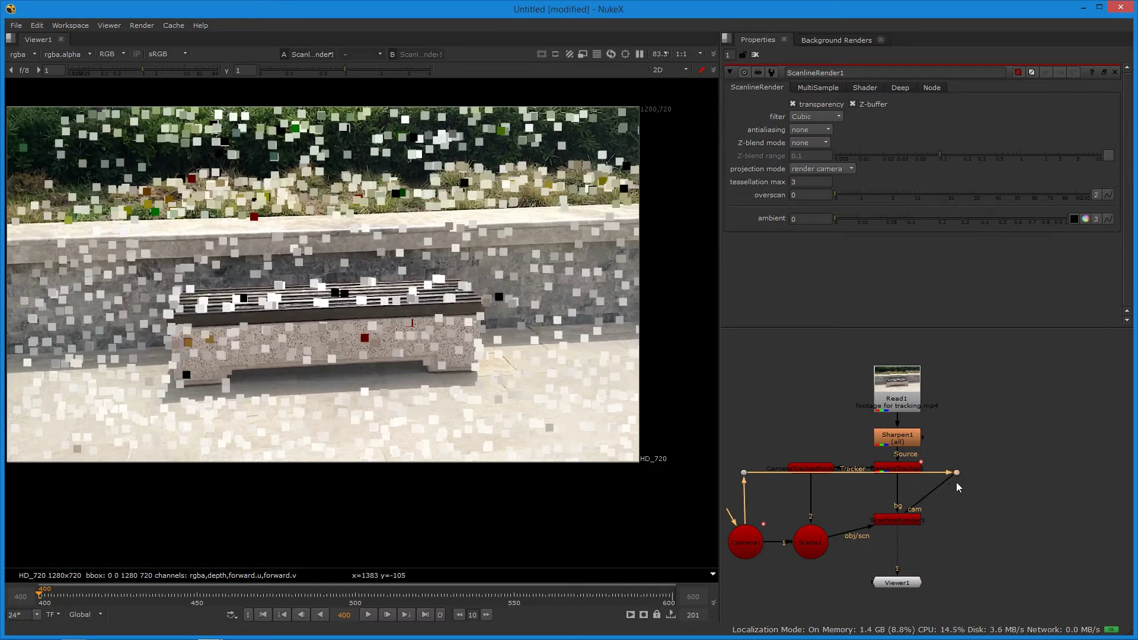
Raise the point cloud node and CameraTracker1, and lower ScanlineRender1 above Viewer1
left_click_drag(804, 466, 809, 436)
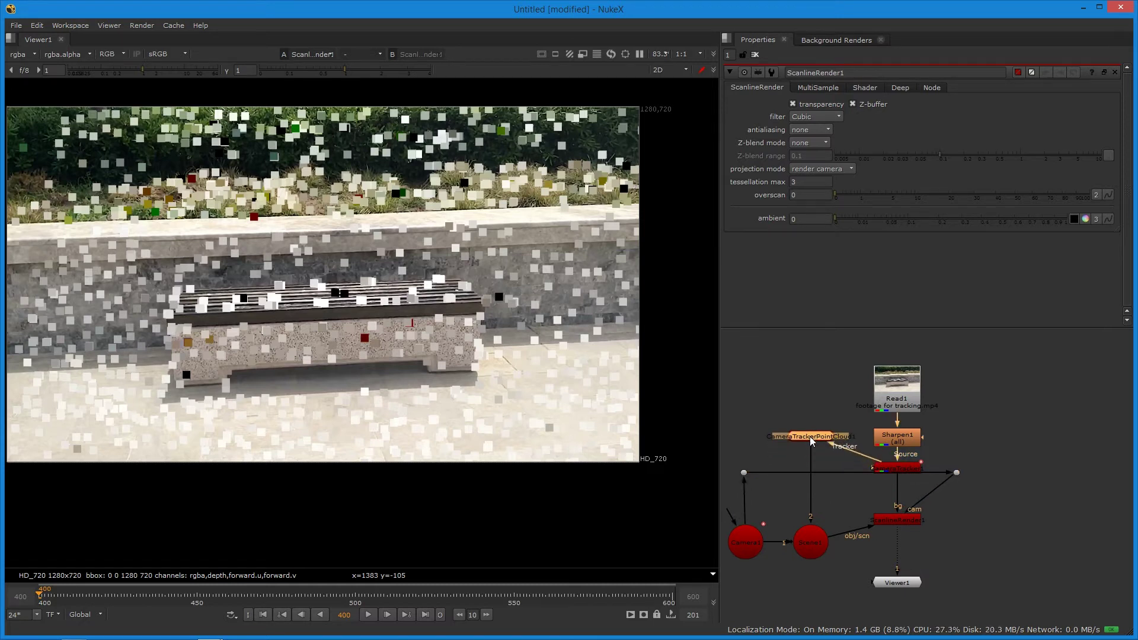
left_click(894, 522)
left_click_drag(894, 531, 896, 544)
left_click(966, 529)
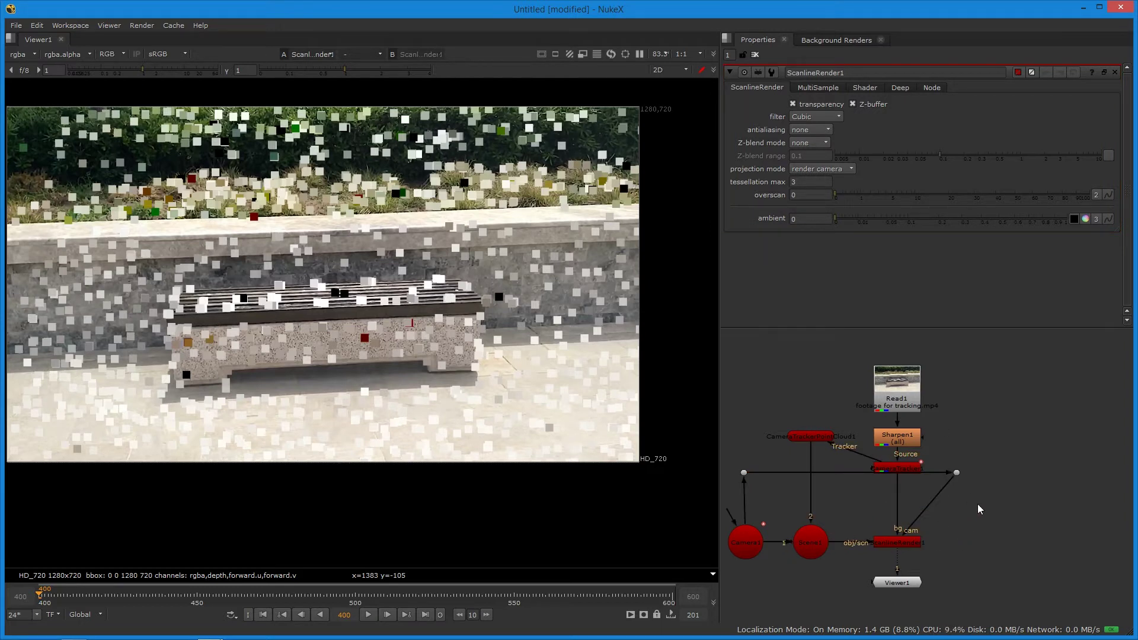
left_click_drag(892, 468, 894, 462)
left_click(1012, 448)
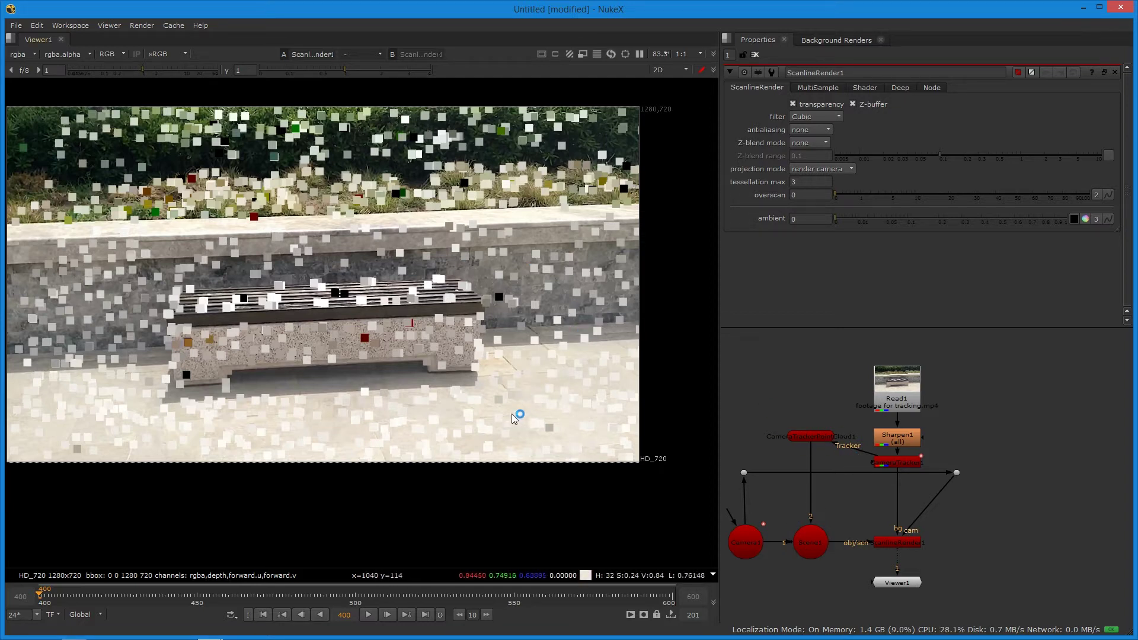
left_click_drag(841, 453, 844, 456)
left_click(1023, 385)
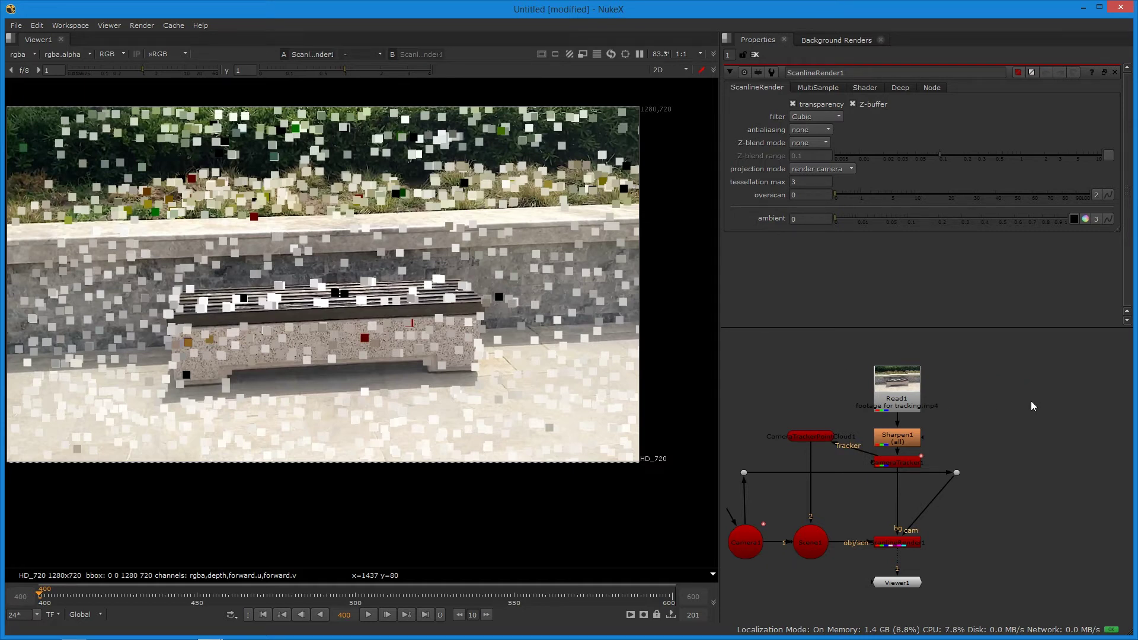
Create a PointCloudGenerator node and place it beside the tracker nodes
key("Tab")
type("po")
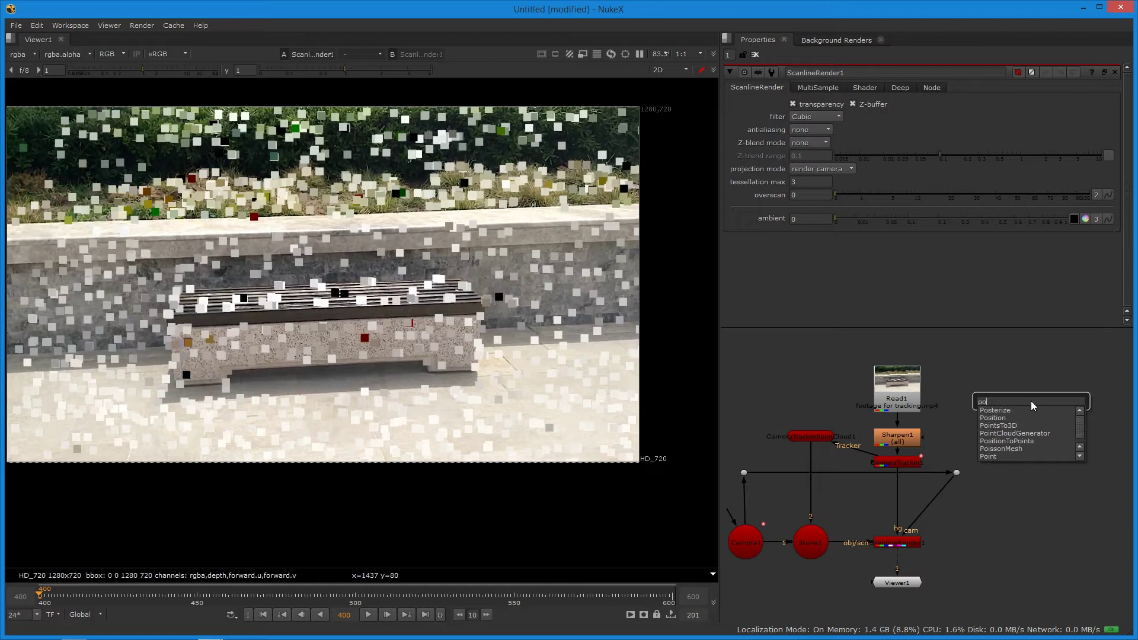
key("Down")
key("Down")
key("Down")
key("Down")
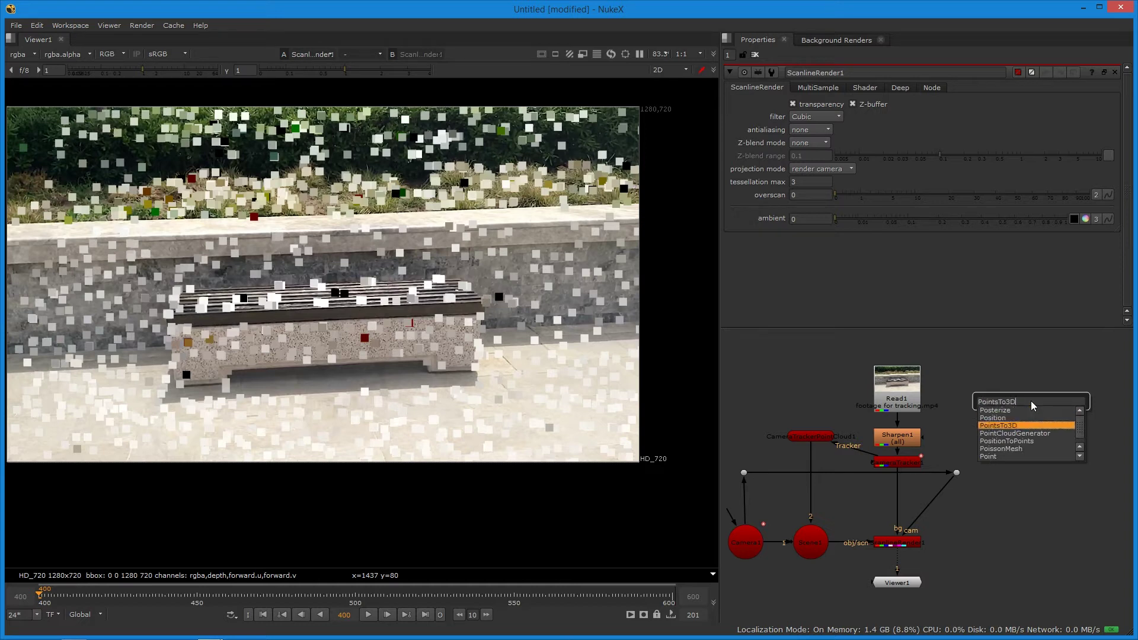
key("Return")
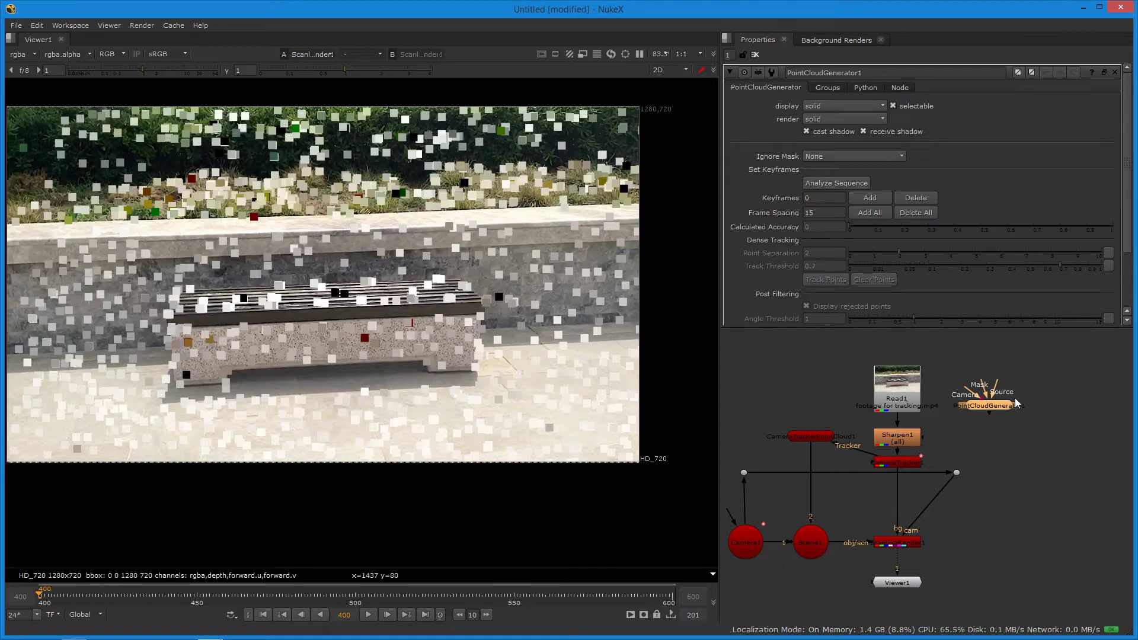
left_click(1002, 422)
Switch the viewer to 3D and compare the generator and ScanlineRender outputs
left_click(686, 70)
left_click(679, 96)
left_click_drag(421, 355, 415, 389, "ctrl")
scroll(356, 333, "up", 7)
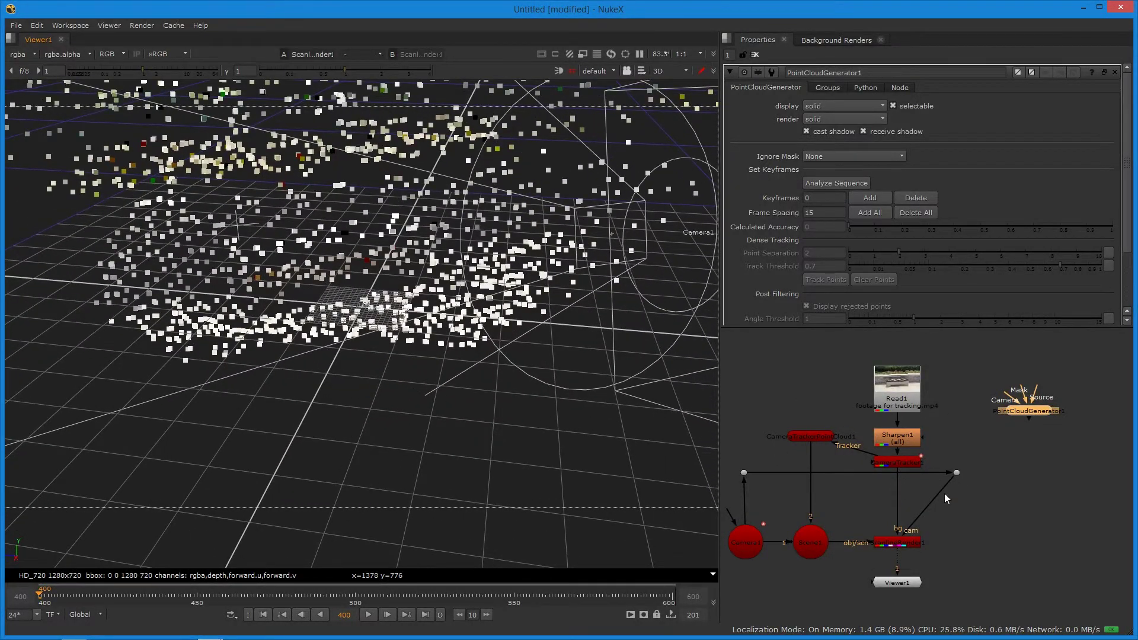
left_click_drag(897, 552, 1012, 413)
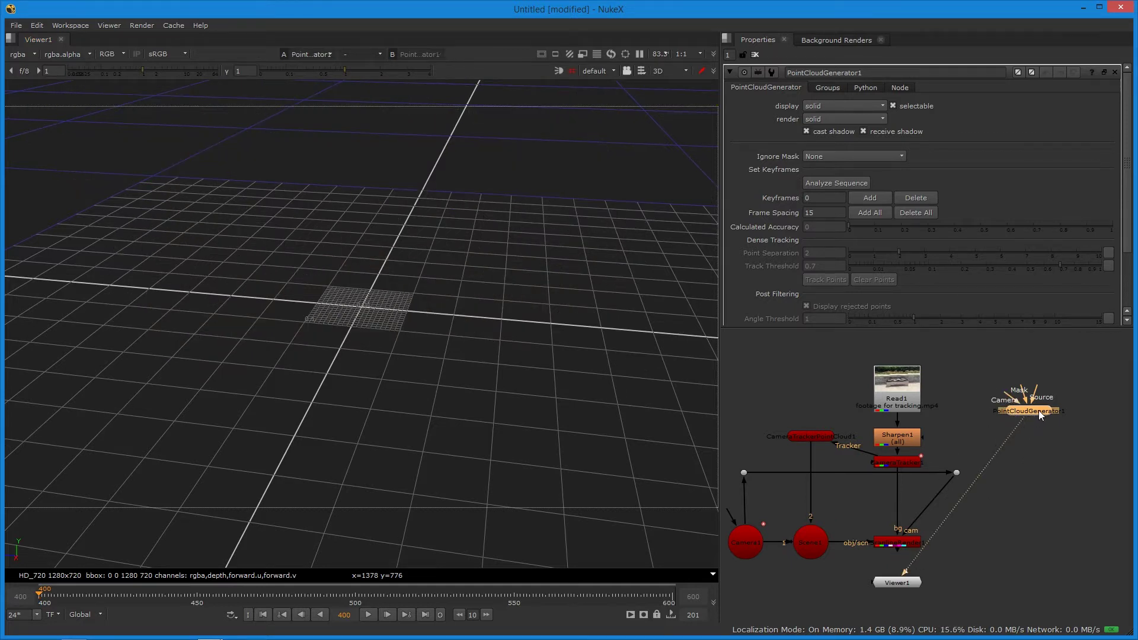
left_click(899, 542)
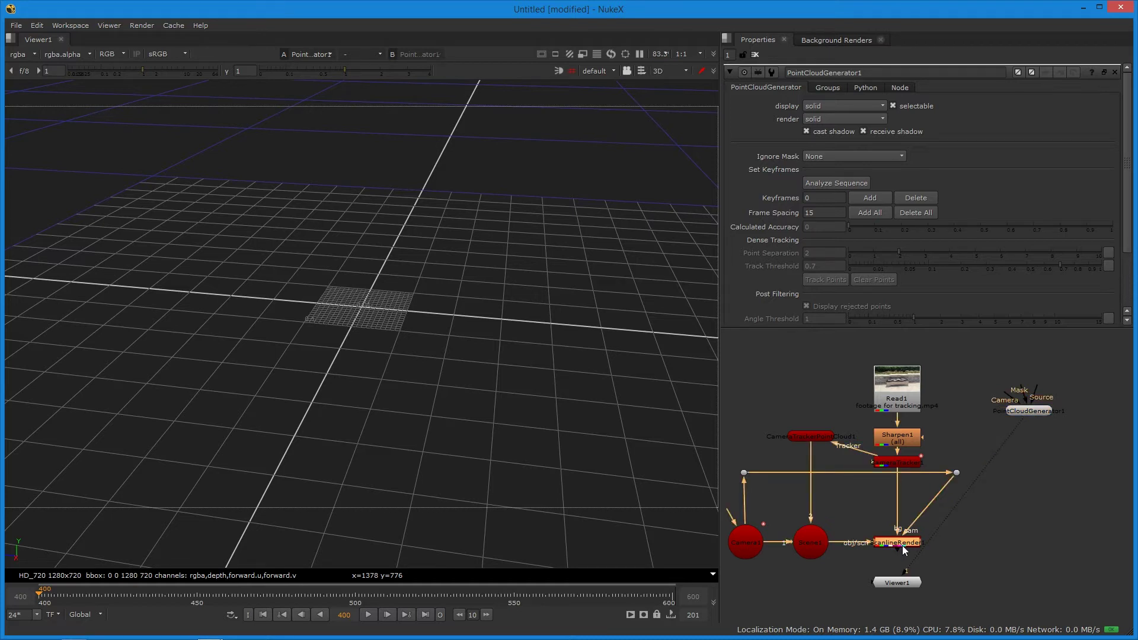
key("1")
key("1")
key("2")
key("1")
key("2")
left_click(911, 545)
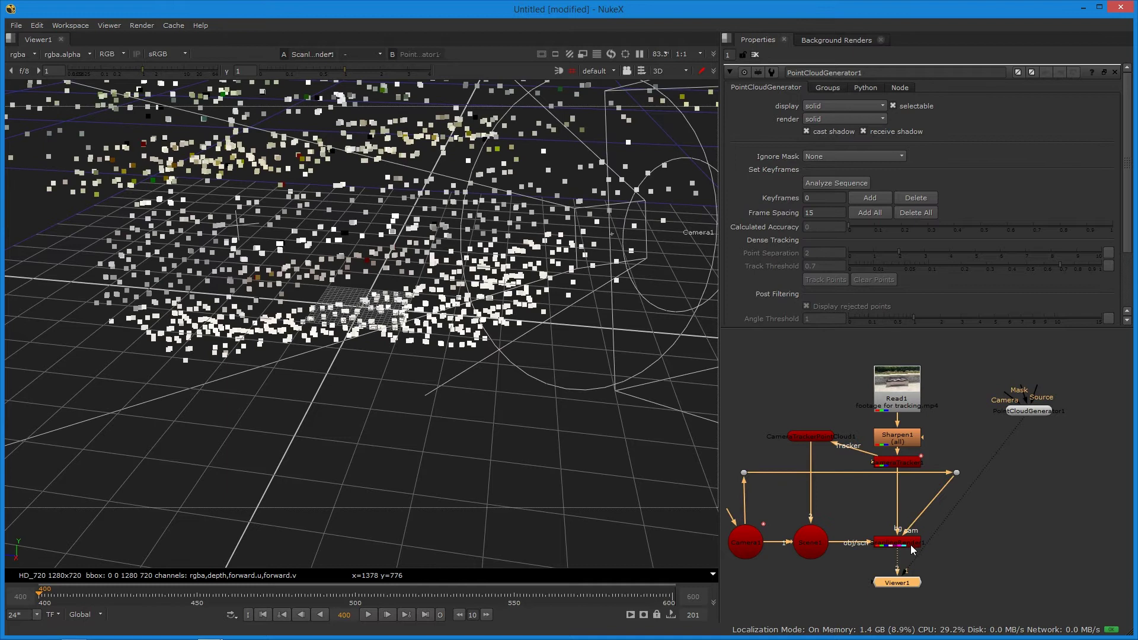
left_click_drag(893, 555, 910, 561)
Link PointCloudGenerator1's Camera input to Camera1 and its Source input to Read1
left_click_drag(1022, 411, 746, 541)
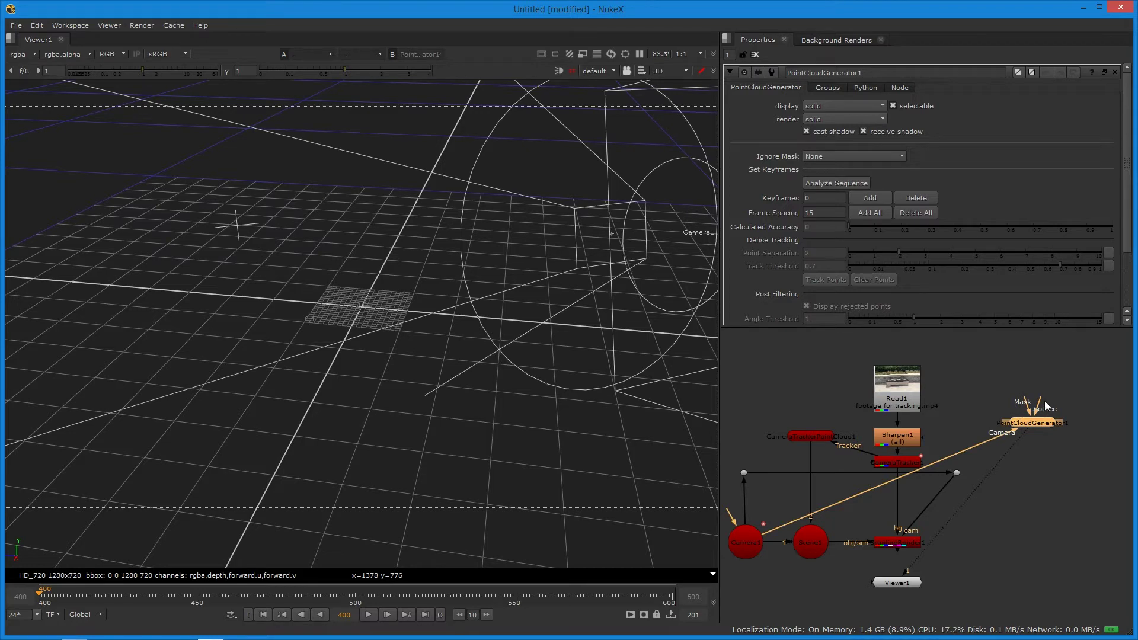
left_click_drag(1021, 414, 883, 409)
left_click(1035, 423)
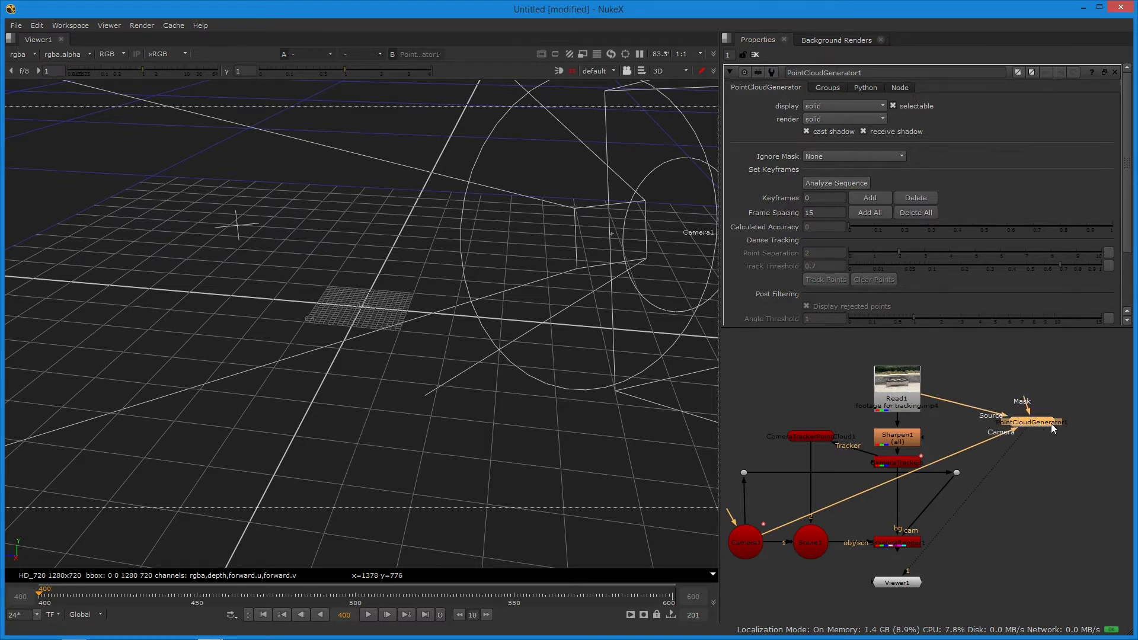
Analyze the sequence for keyframes, then run Track Points over frames 400–600
left_click(849, 184)
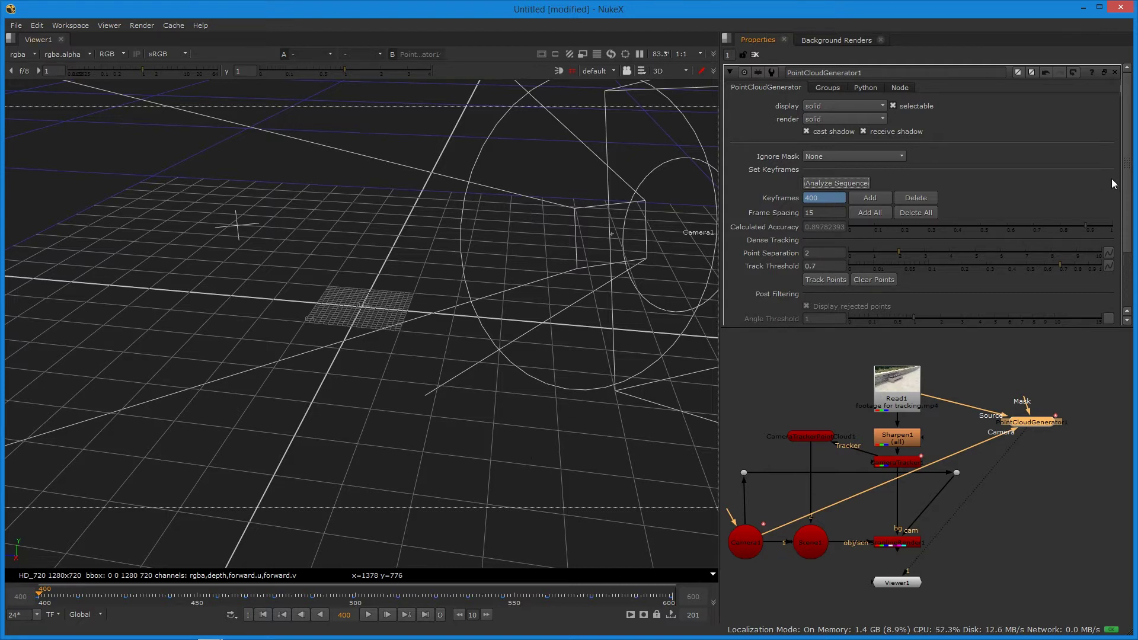
left_click_drag(1126, 177, 1118, 226)
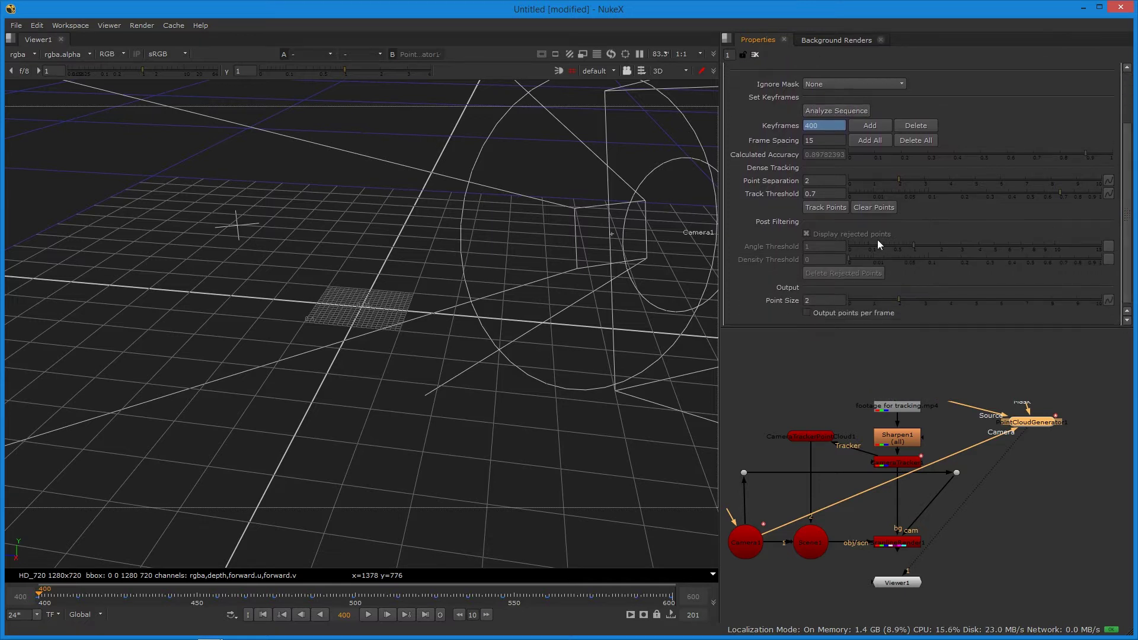
left_click(825, 208)
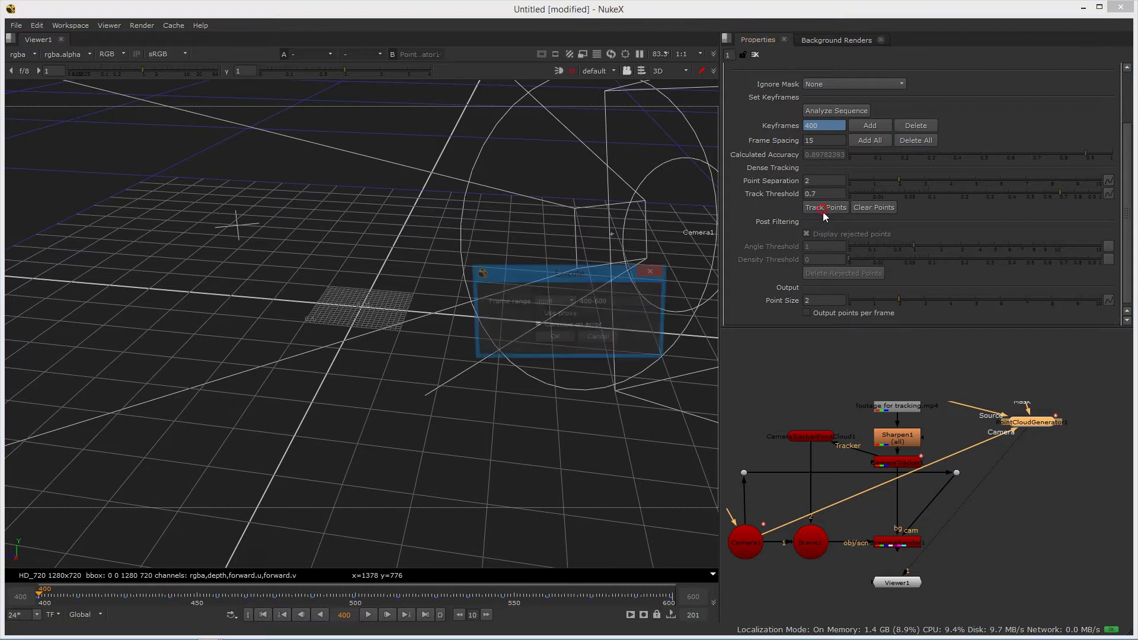
left_click(557, 340)
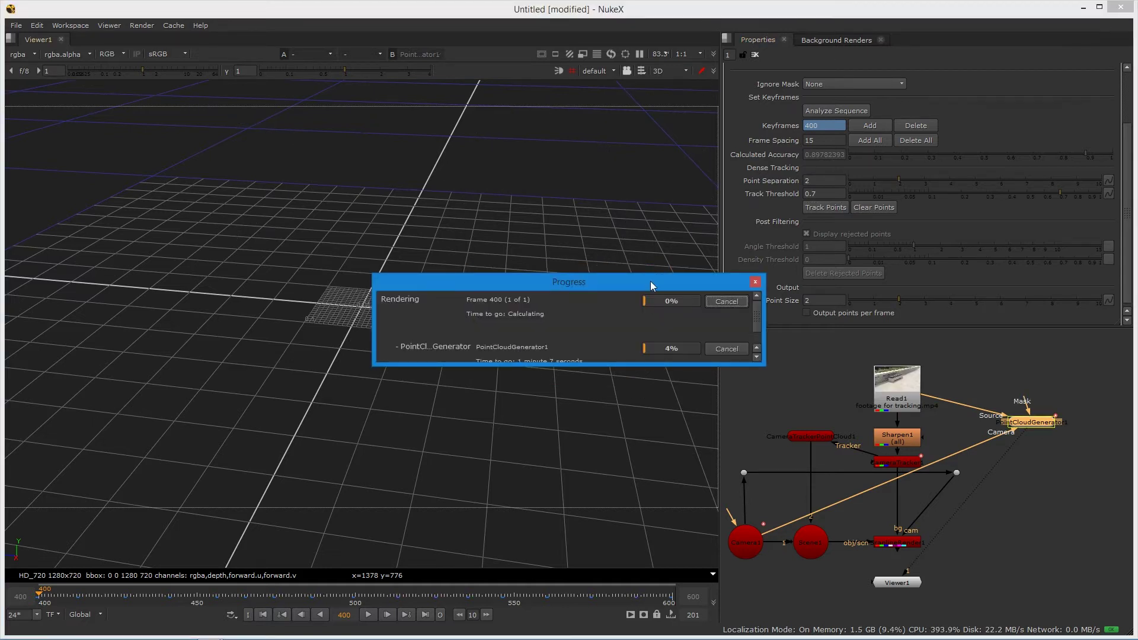
Orbit around the finished dense point cloud to inspect the bench from above
left_click_drag(762, 368, 774, 398)
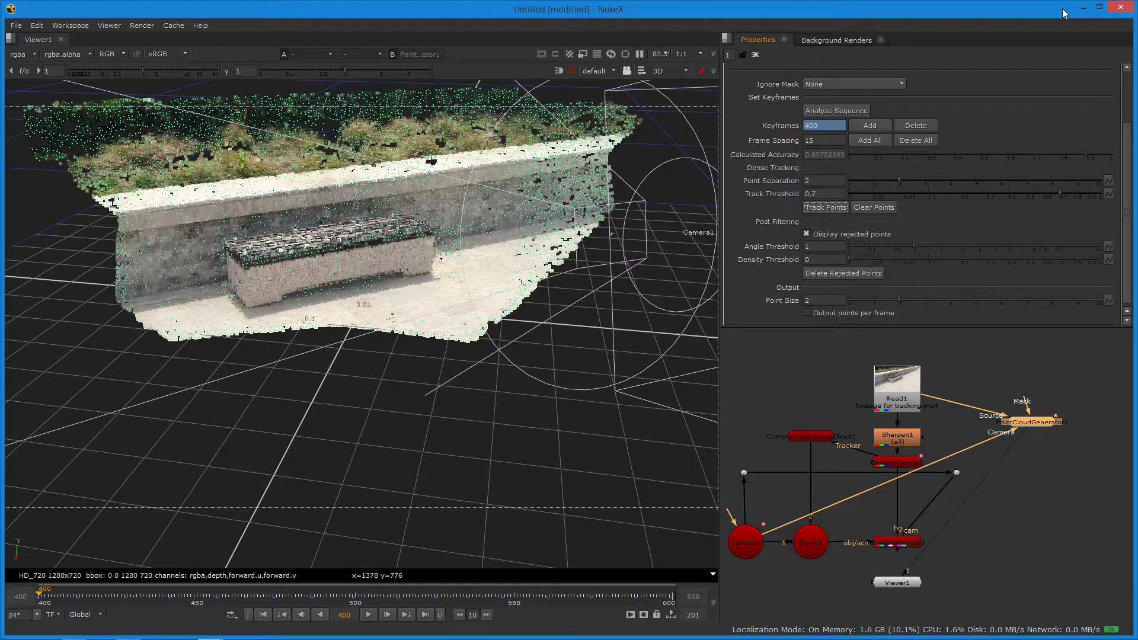
left_click_drag(360, 414, 517, 445, "ctrl")
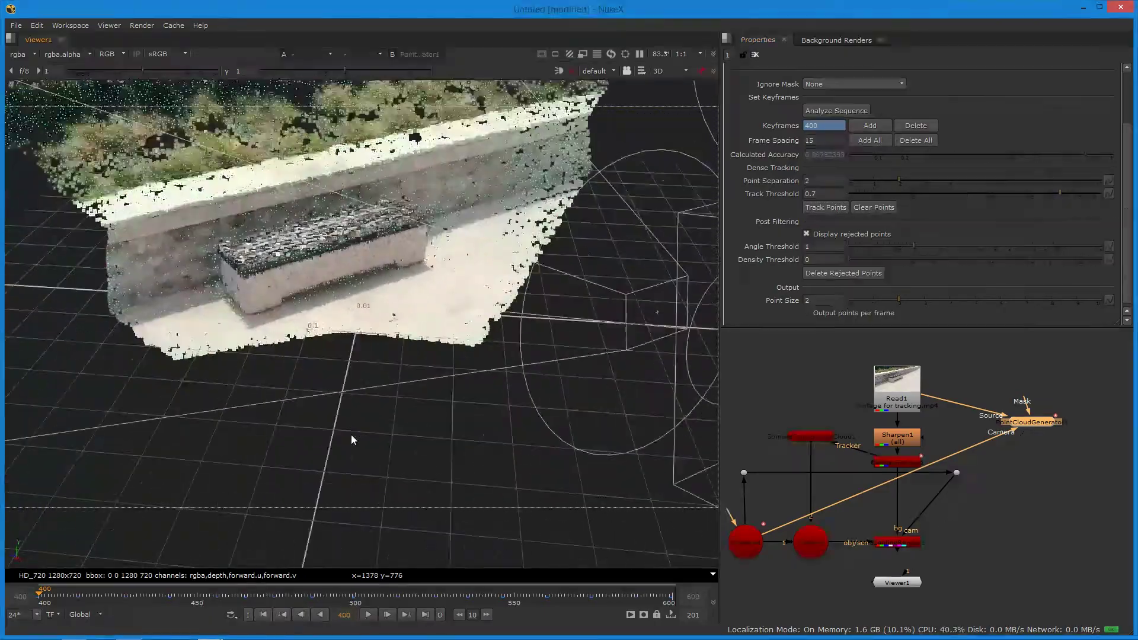
left_click_drag(352, 440, 445, 201, "ctrl")
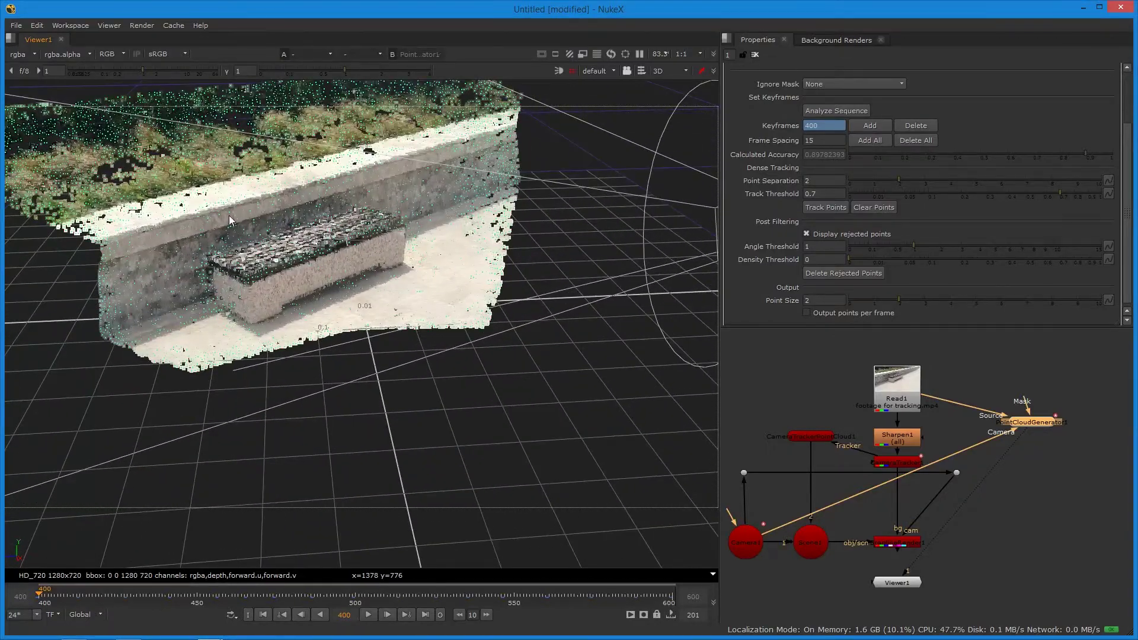
scroll(253, 236, "up", 6)
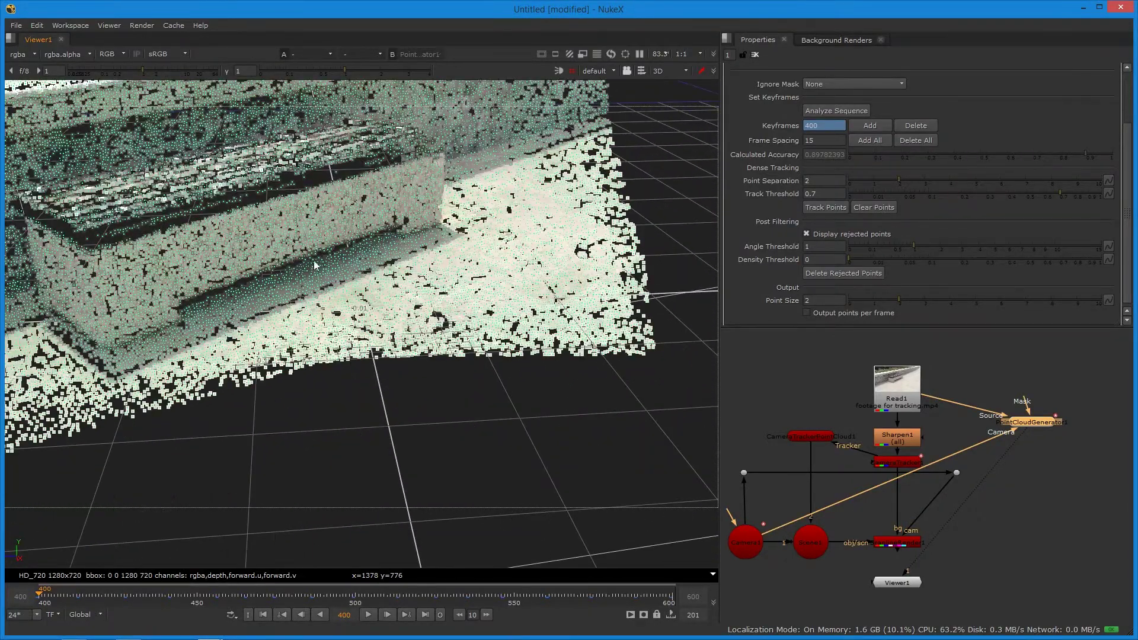
scroll(320, 267, "up", 3)
scroll(330, 269, "down", 10)
left_click_drag(376, 300, 707, 486, "ctrl")
Play the sequence looking through Camera1, scrub back, then return to the default camera
left_click(596, 70)
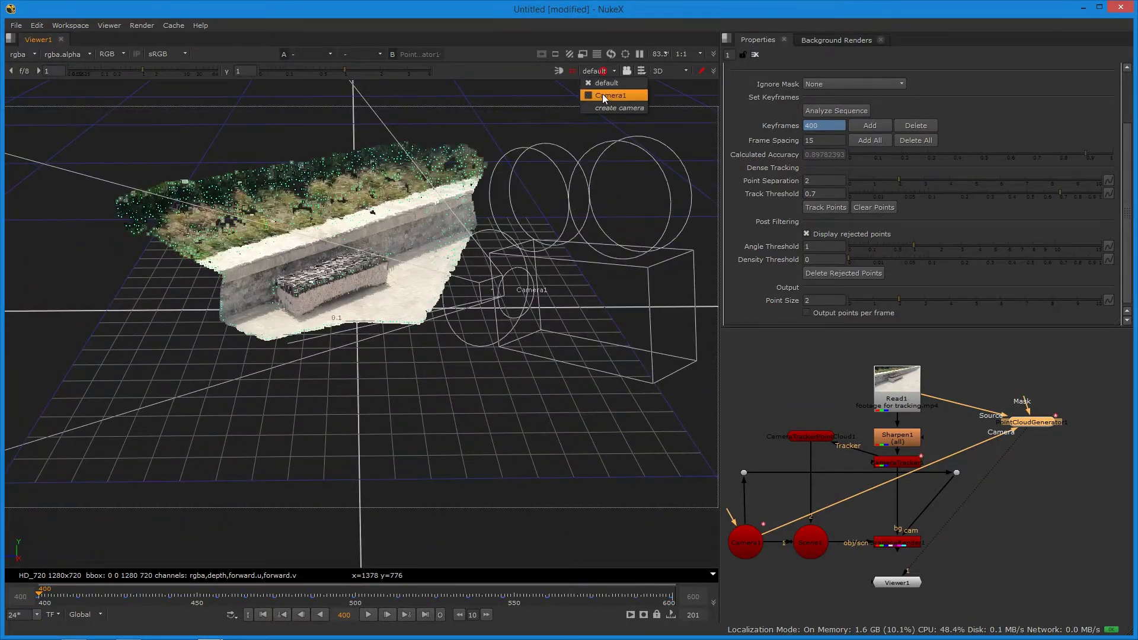
left_click(602, 93)
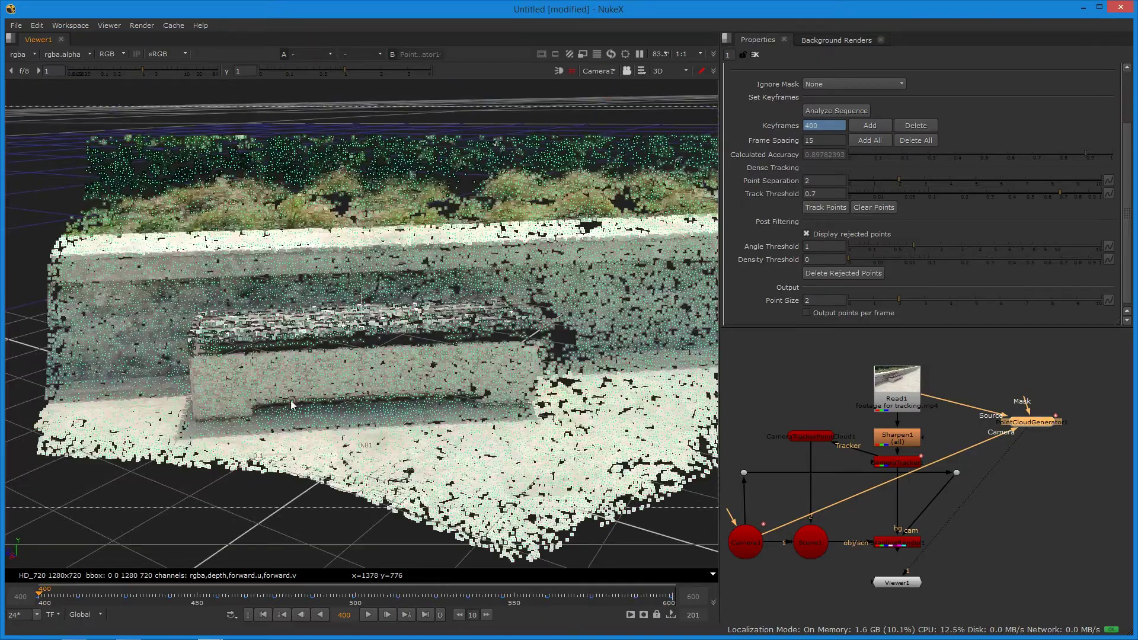
left_click(367, 615)
left_click(626, 71)
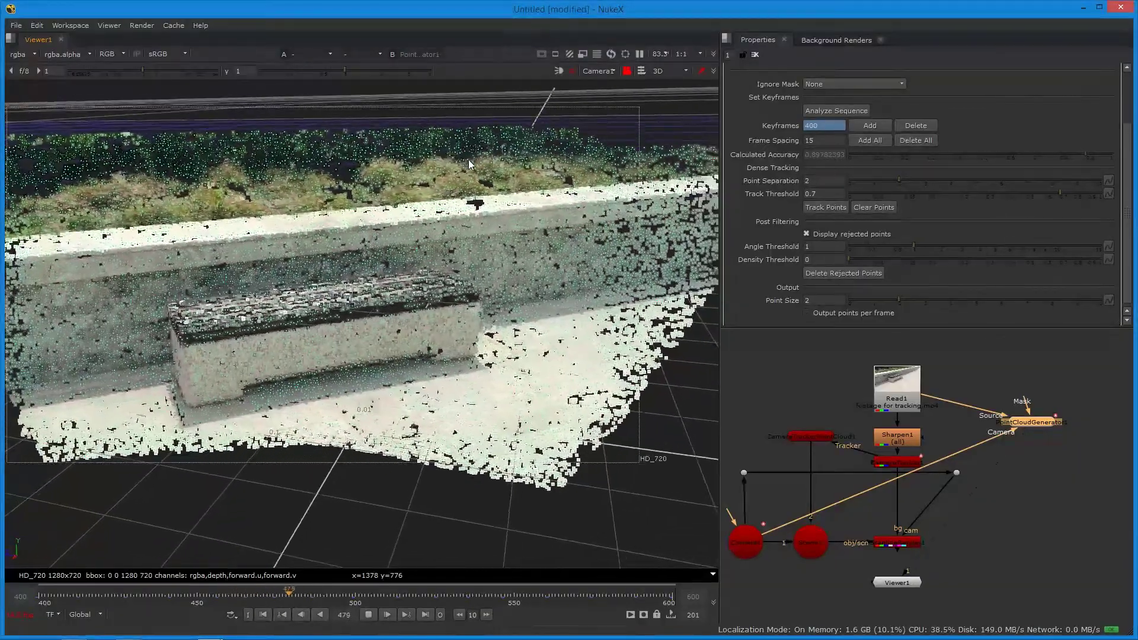
left_click(627, 71)
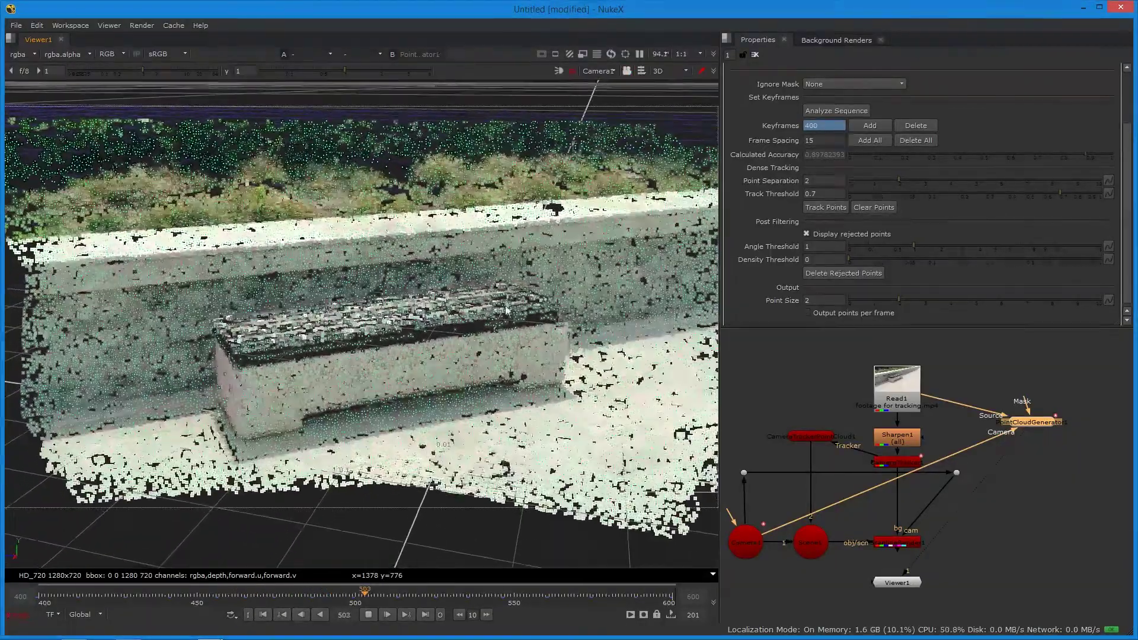
left_click(368, 615)
left_click_drag(398, 599, 206, 596)
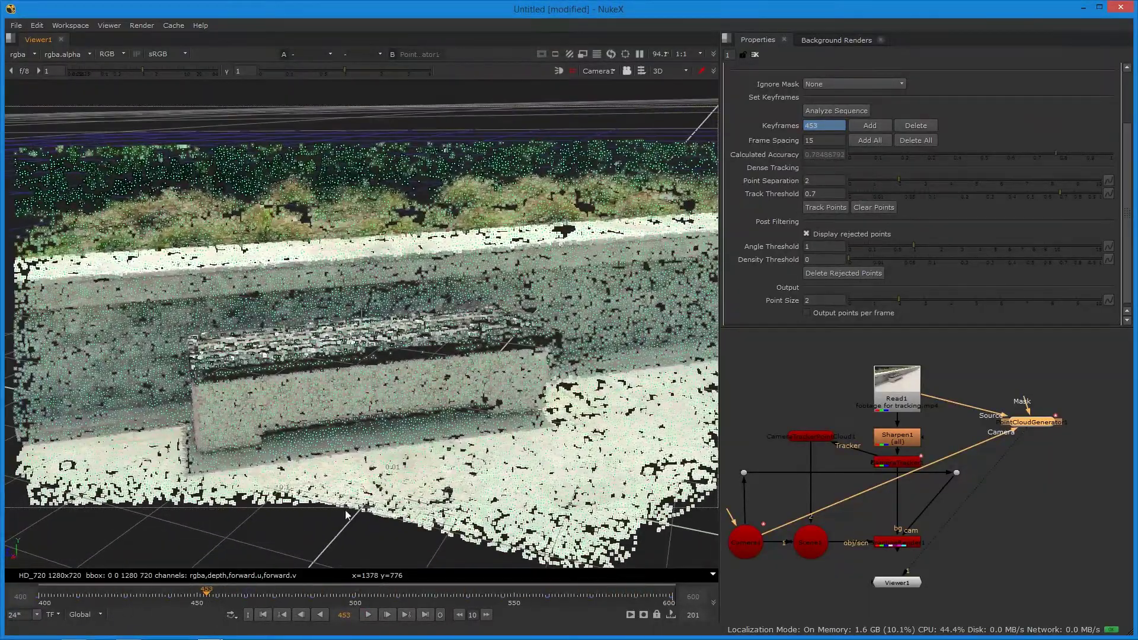
left_click(601, 73)
left_click(602, 80)
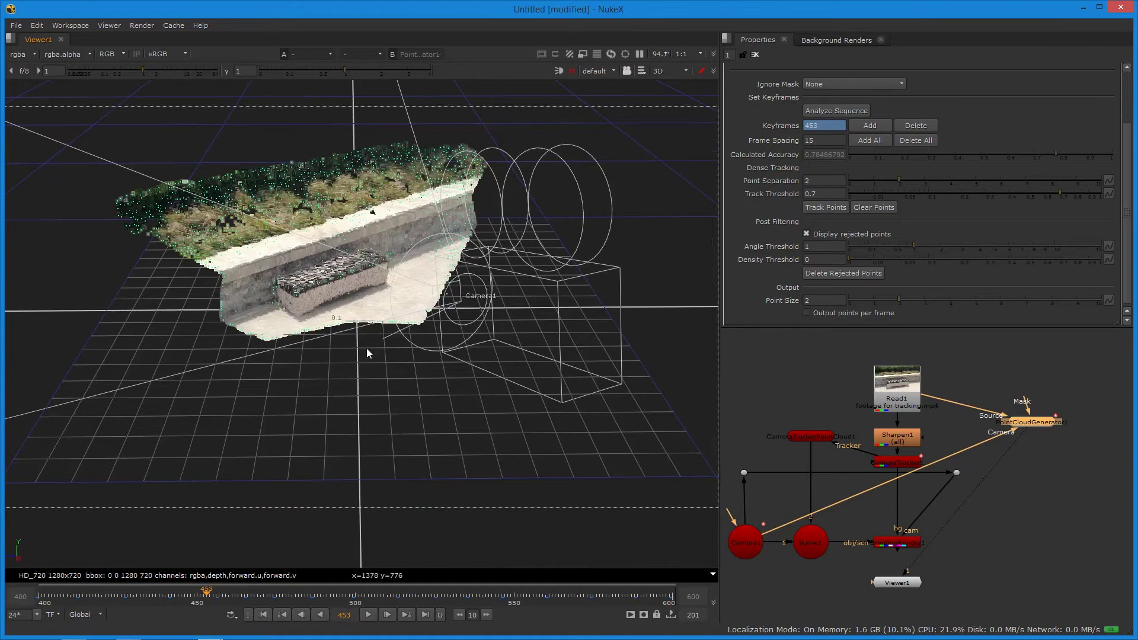
scroll(386, 399, "up", 5)
scroll(396, 419, "down", 5)
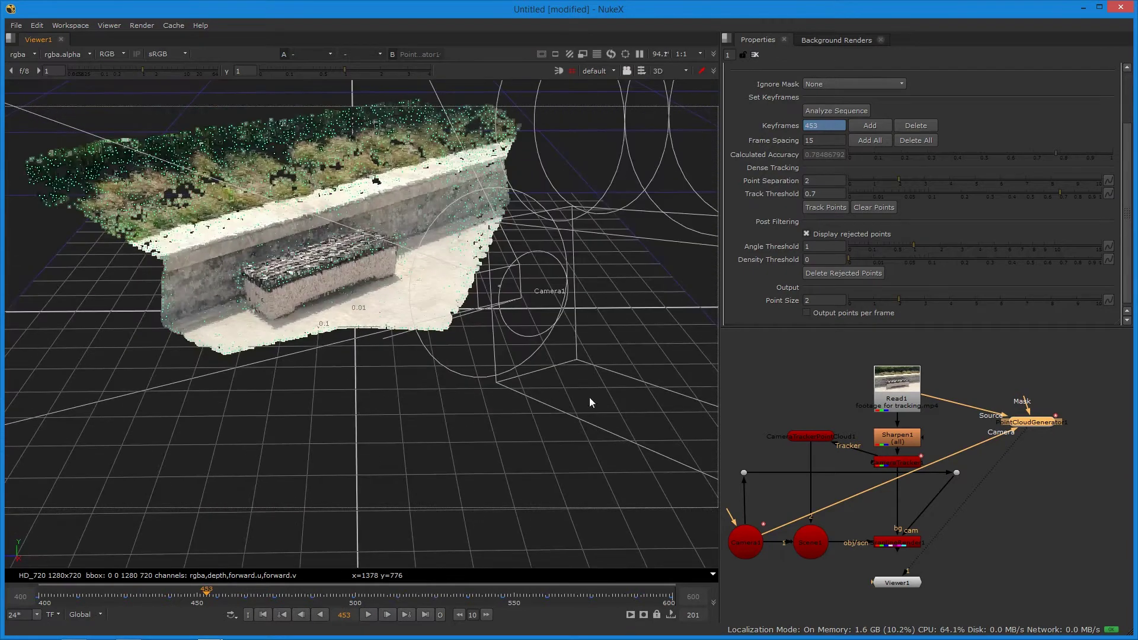
Create a Cube node and connect it into Scene1's third input
left_click(773, 435)
key("Tab")
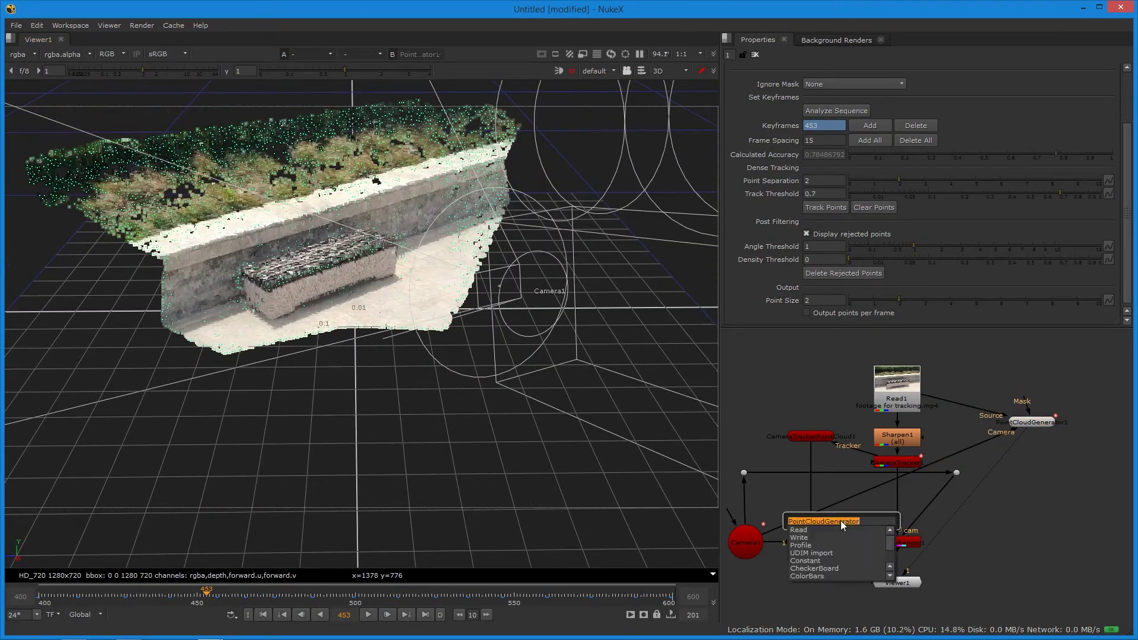
type("cube")
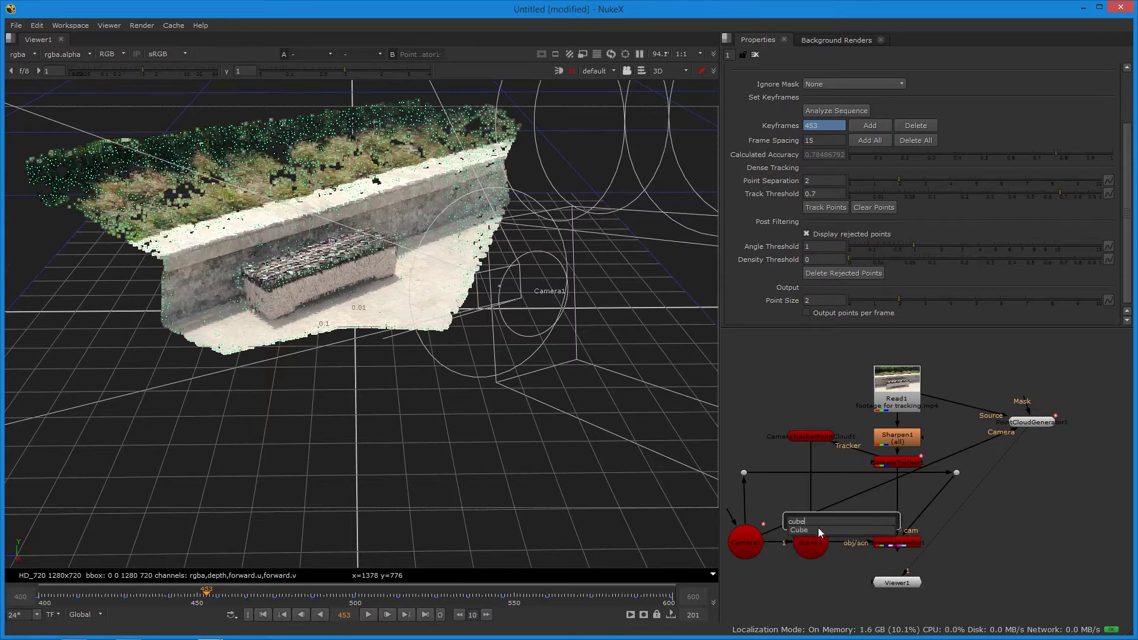
key("Return")
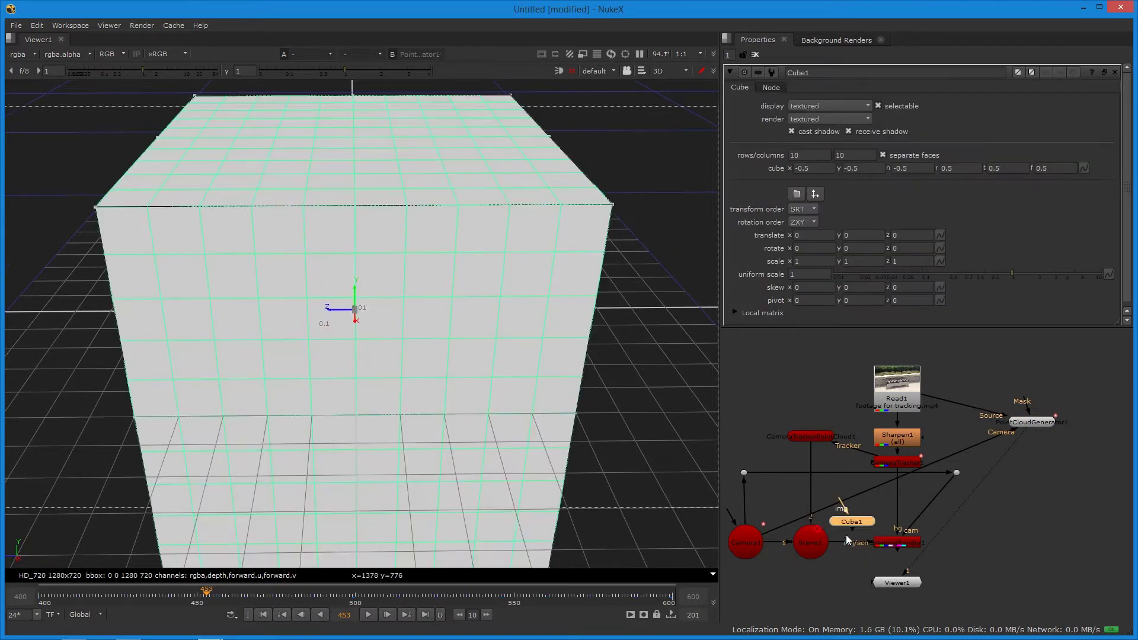
left_click_drag(844, 518, 791, 595)
Create a CheckerBoard node and plug it into Cube1's img texture input
key("Tab")
type("cha")
key("Down")
key("BackSpace")
key("BackSpace")
key("BackSpace")
key("BackSpace")
key("BackSpace")
key("BackSpace")
key("BackSpace")
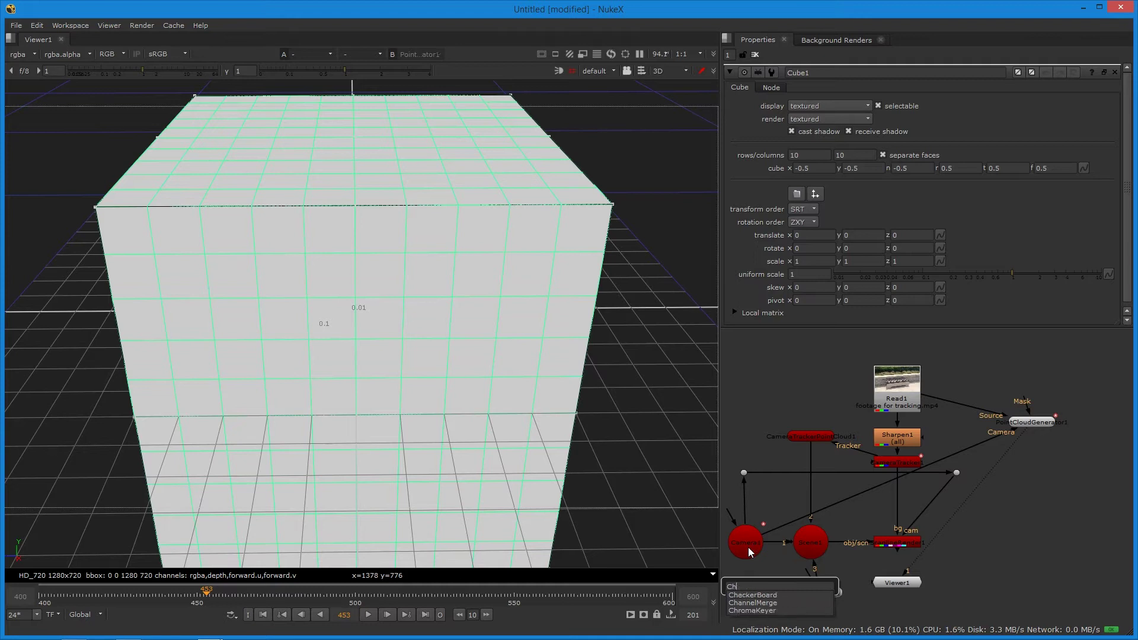
type("h")
key("Down")
key("Return")
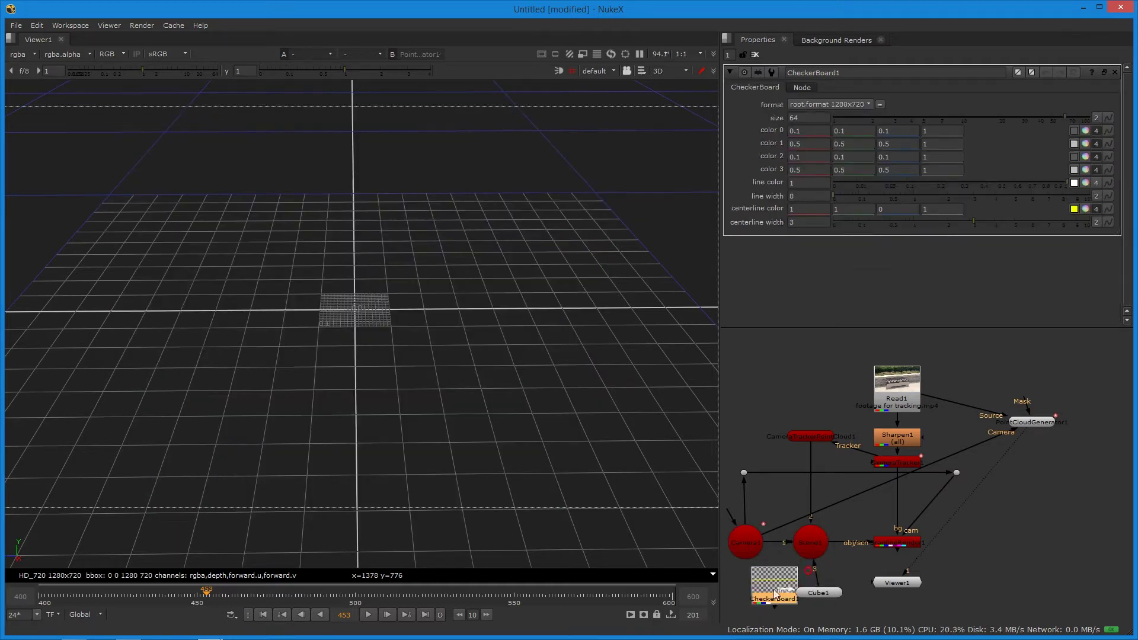
left_click_drag(764, 590, 748, 596)
Open Cube1's settings and view the checkered cube in the 3D viewer
double_click(812, 592)
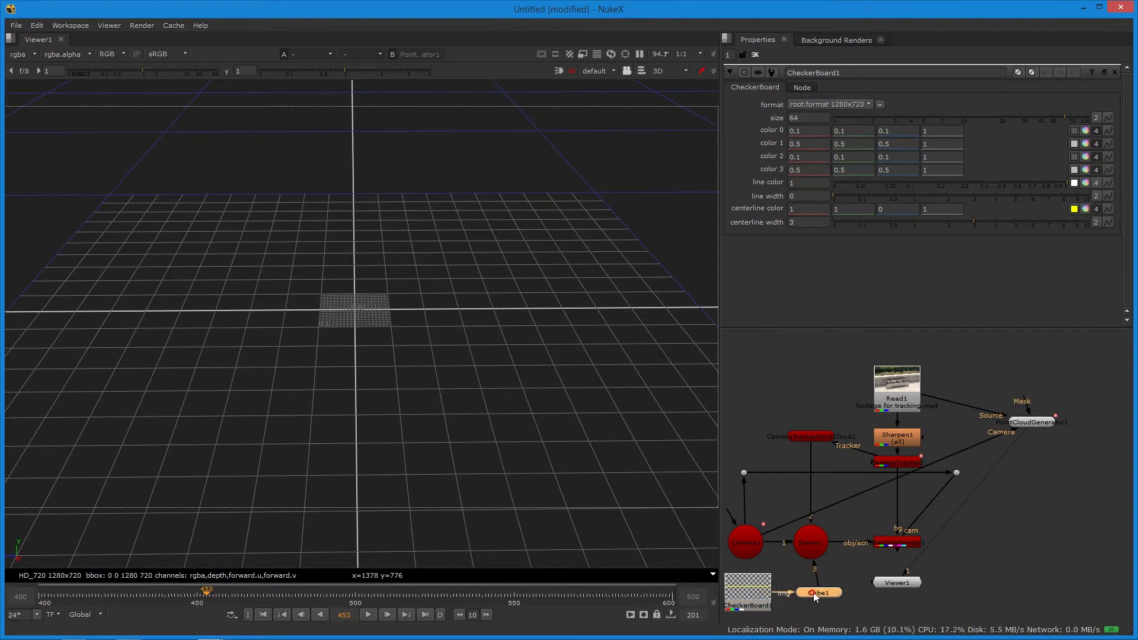
left_click(902, 583)
left_click_drag(663, 398, 515, 401, "ctrl")
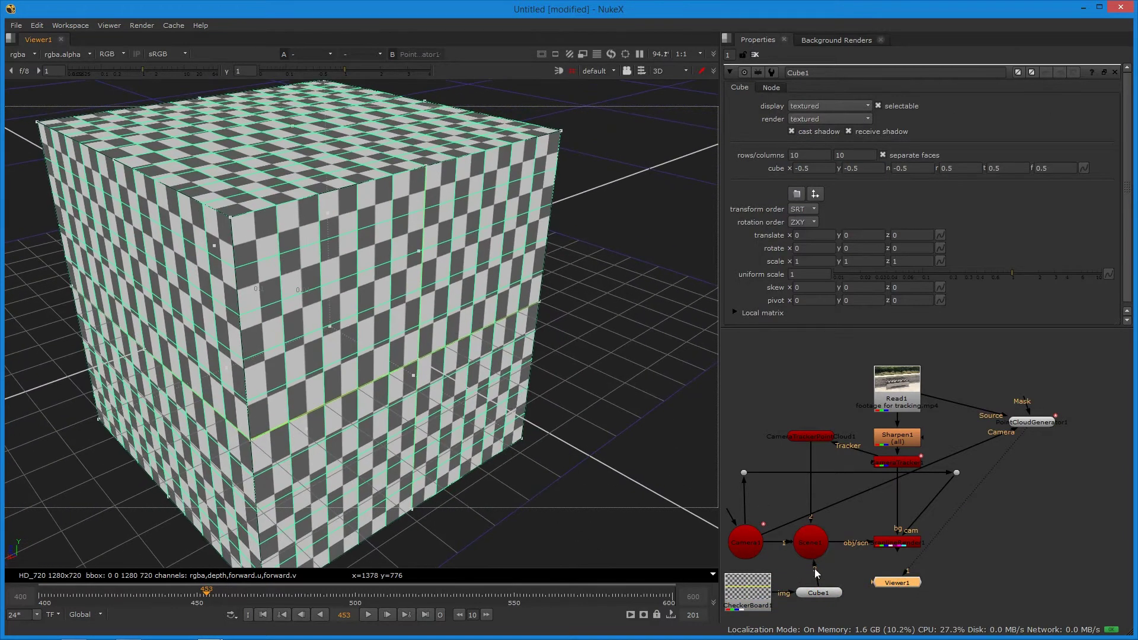
left_click(813, 593)
Shrink the cube to about half size and play back the footage
left_click_drag(1012, 274, 891, 293)
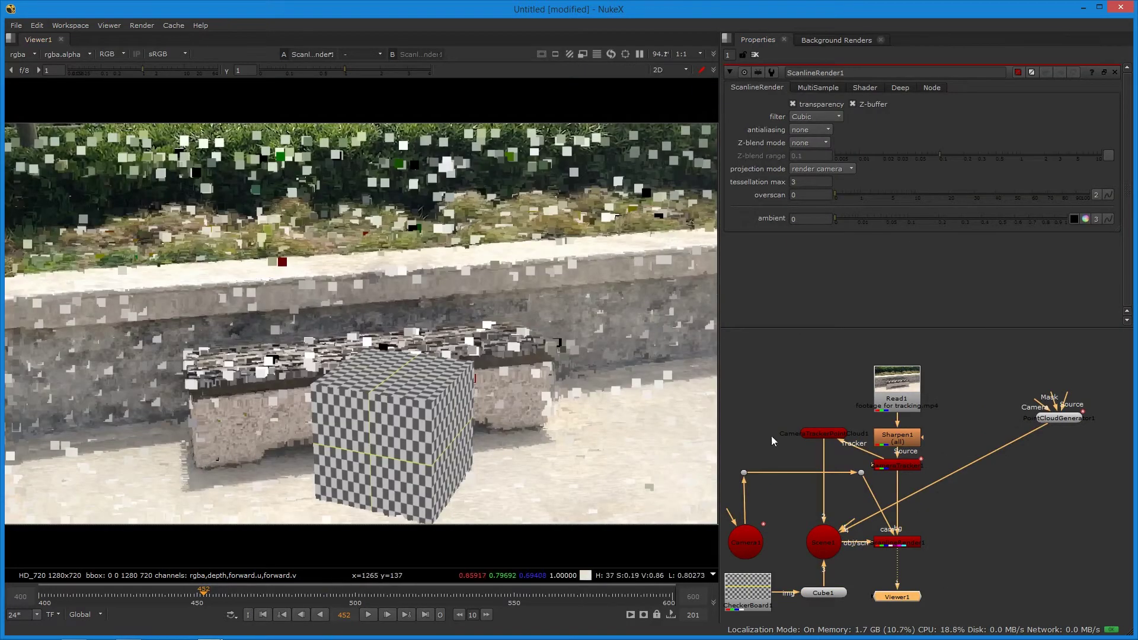
left_click(820, 436)
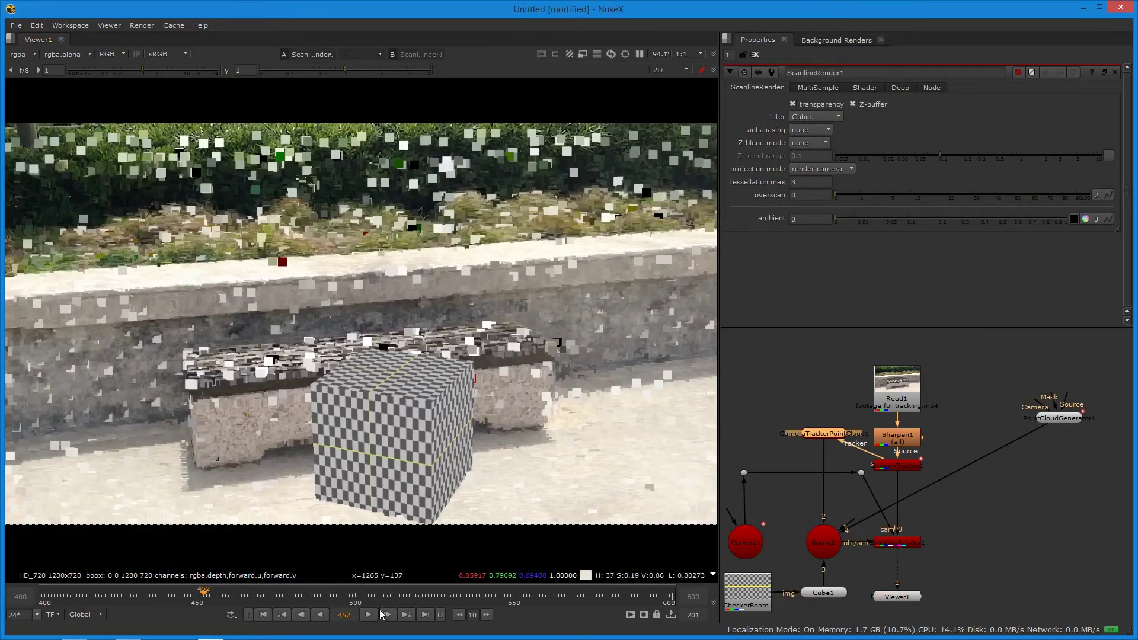
left_click(787, 456)
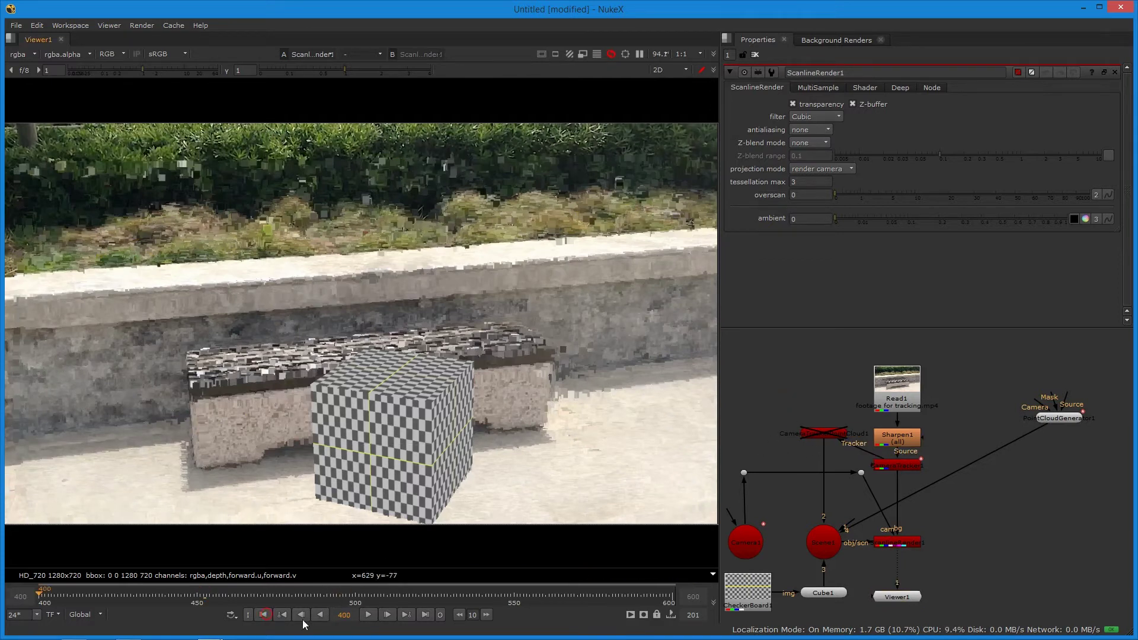
left_click(369, 615)
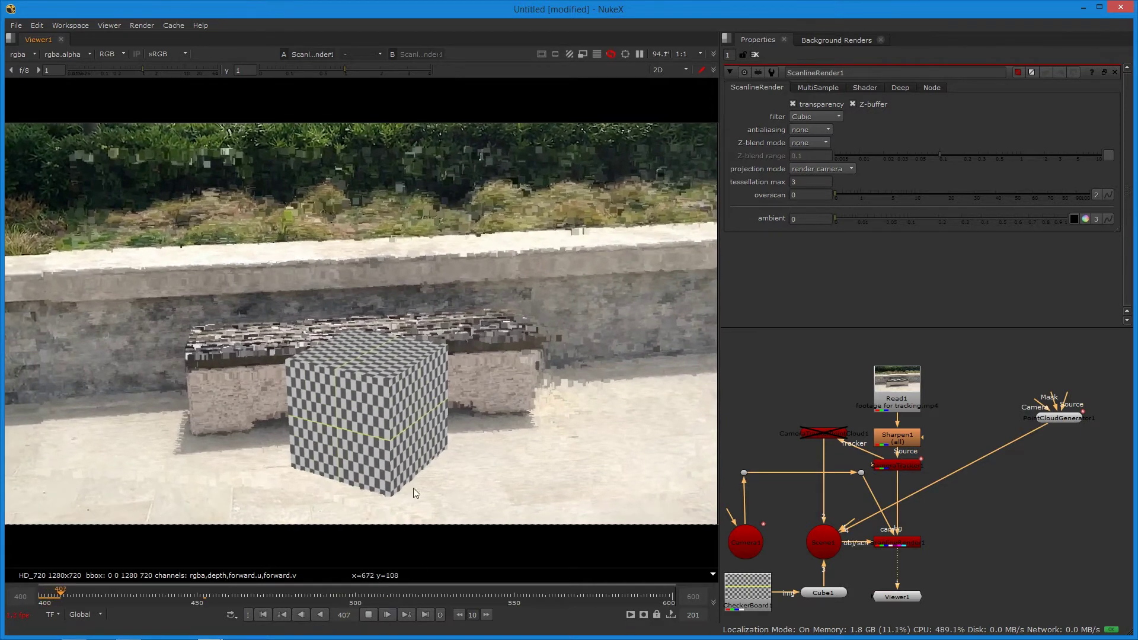
left_click(369, 614)
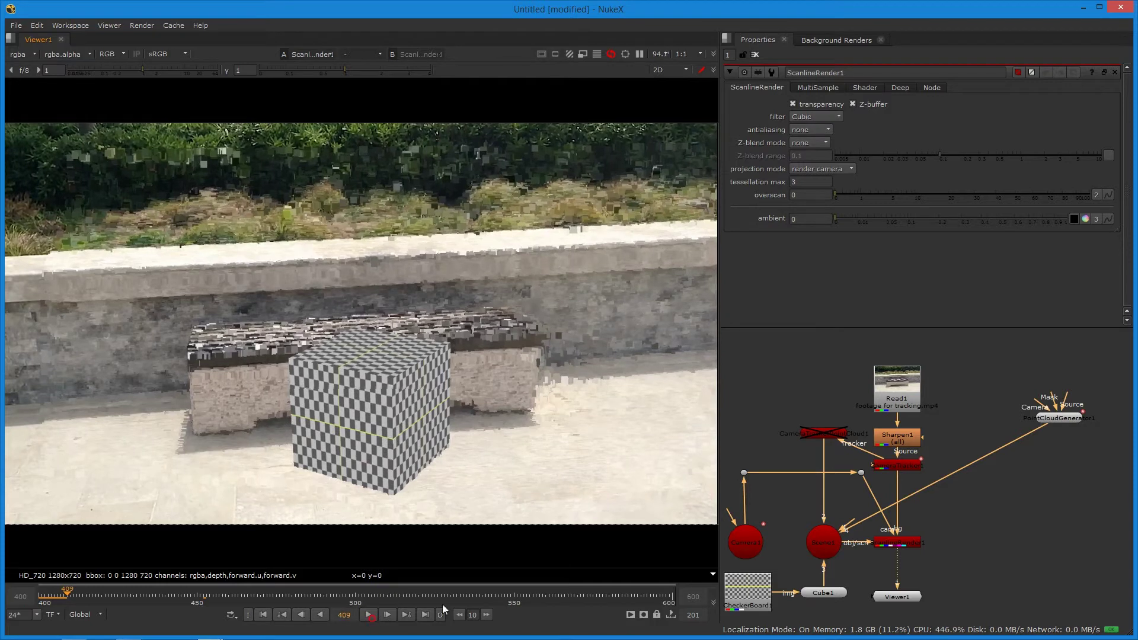
Disable PointCloudGenerator1, replay the footage, and return to frame 400
left_click(1066, 419)
key("d")
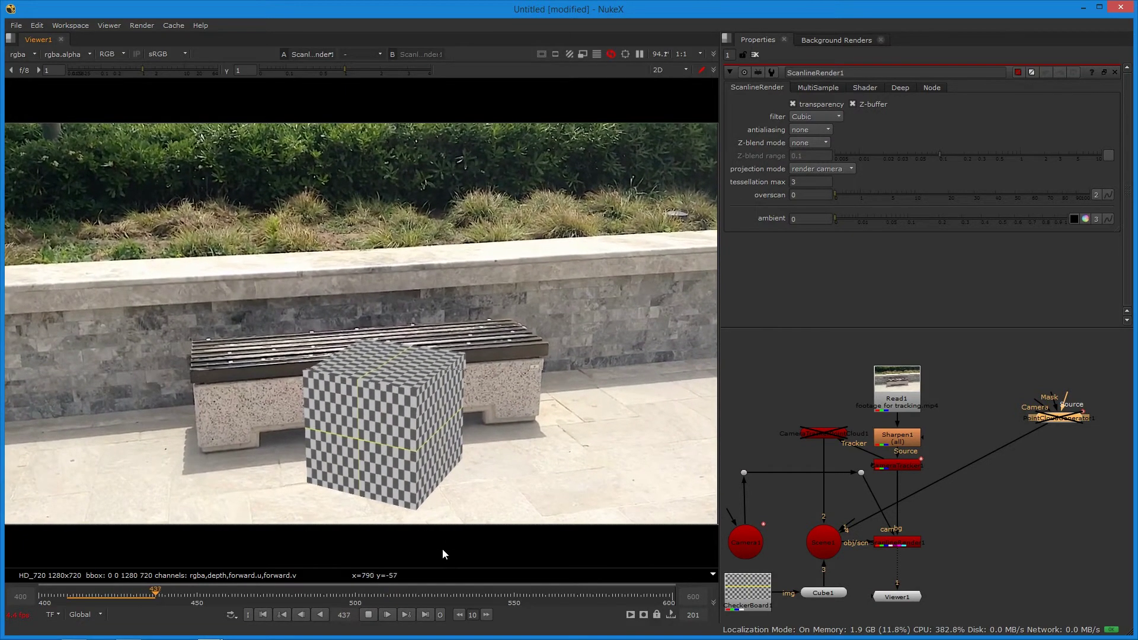
left_click_drag(156, 594, 254, 586)
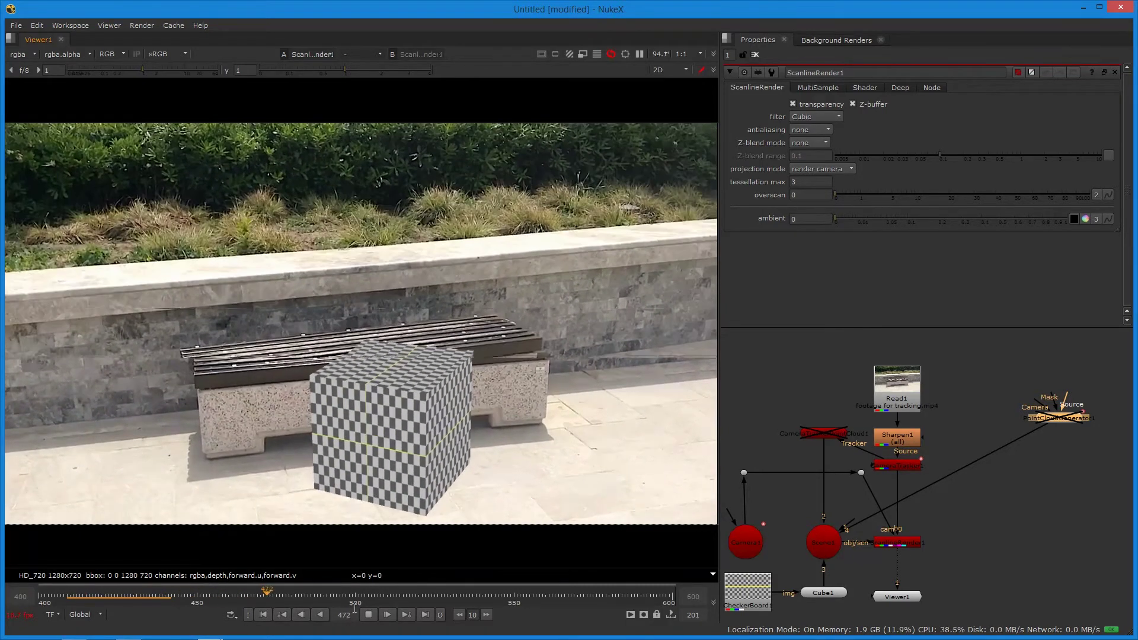
left_click(369, 613)
left_click(369, 616)
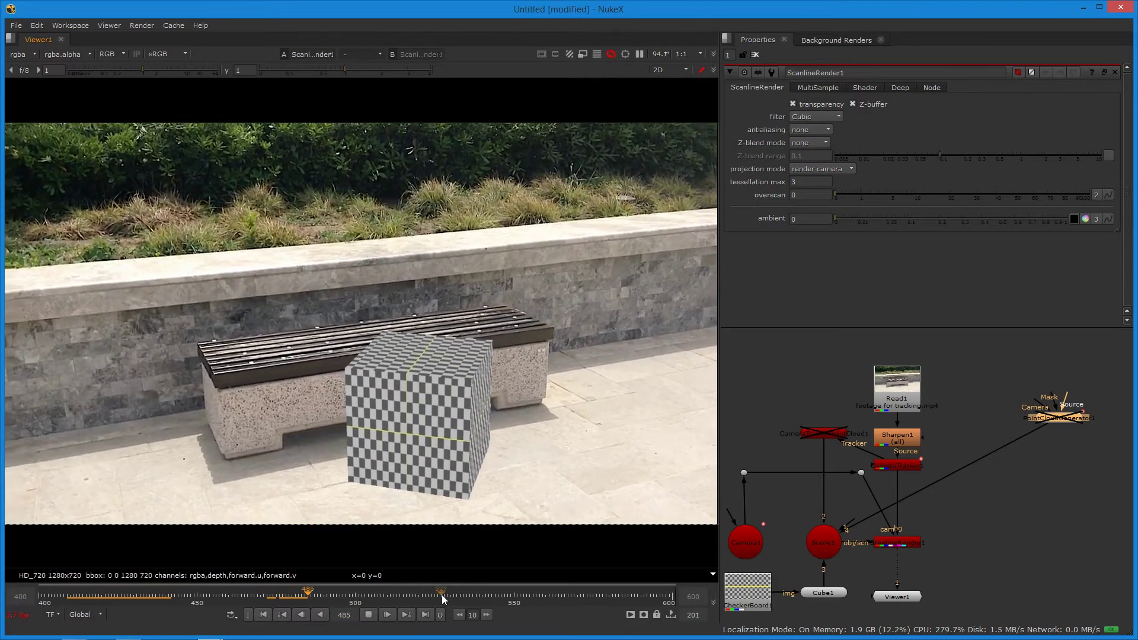
left_click(368, 616)
mouse_move(316, 592)
left_mouse_down()
mouse_move(579, 592)
mouse_move(261, 609)
mouse_move(523, 591)
mouse_move(274, 633)
left_mouse_up()
left_click(263, 615)
Switch the viewer to the 3D scene and orbit around the cube
left_click(669, 70)
left_click(679, 92)
left_click_drag(464, 411, 445, 438, "ctrl")
Open the Cube1, Scene1 and ScanlineRender1 properties and nudge ScanlineRender1 left
left_click(895, 598)
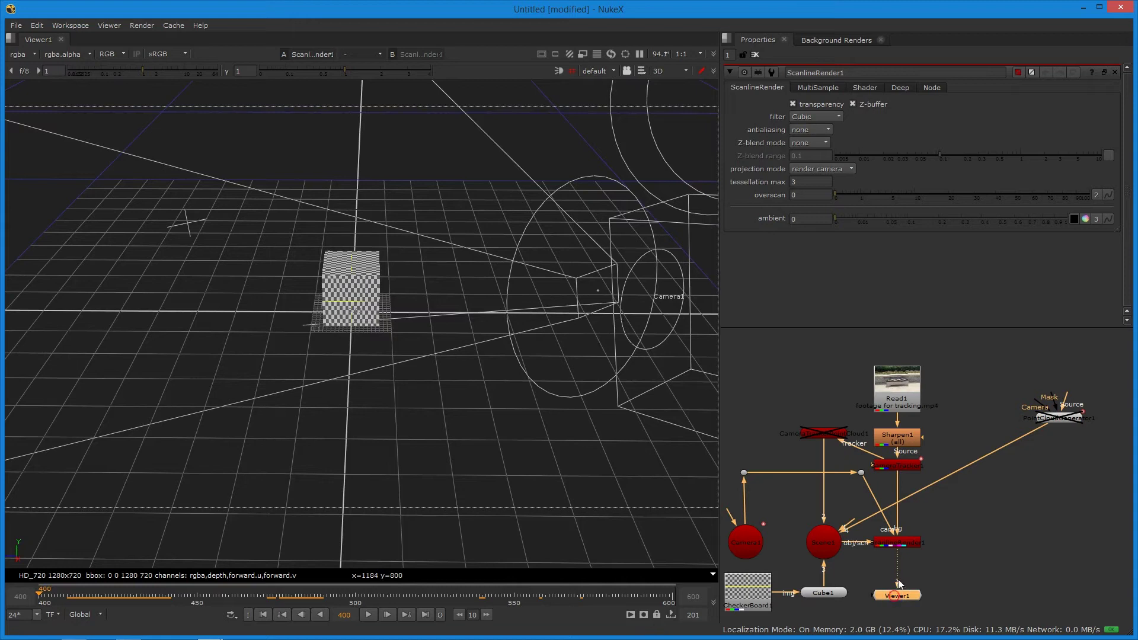
double_click(824, 593)
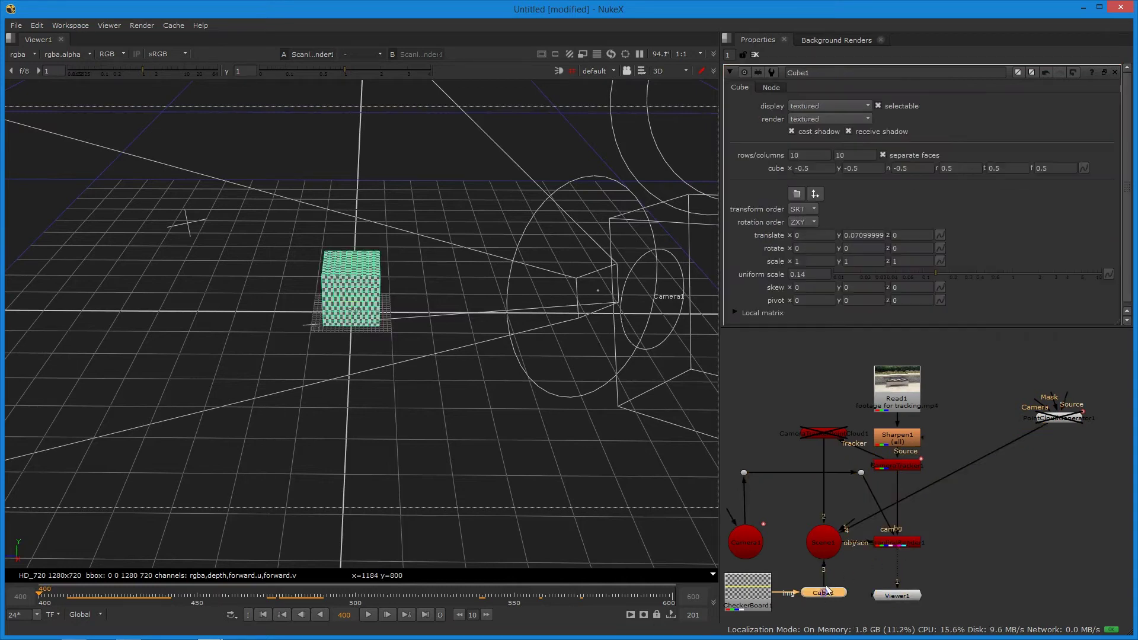
double_click(827, 548)
double_click(889, 542)
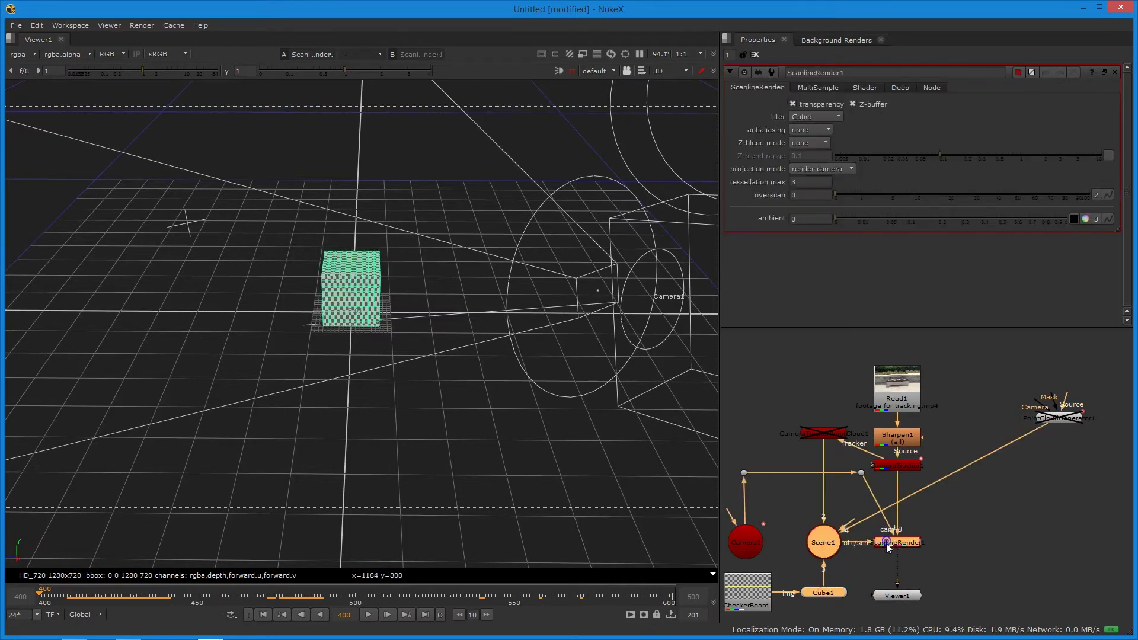
left_click(900, 541)
left_click_drag(911, 543, 909, 543)
left_click_drag(599, 474, 498, 472, "ctrl")
Re-enable PointCloudGenerator1 and rotate Cube1 about −51° to line up with the bench
left_click(1064, 418)
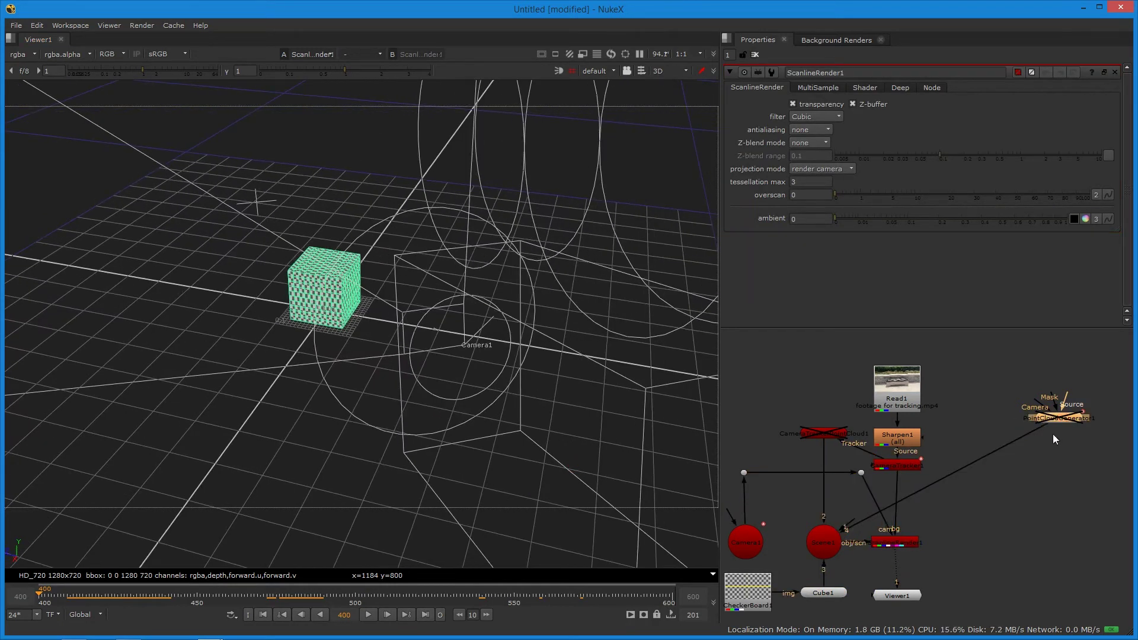
key("d")
left_click_drag(271, 360, 373, 368, "ctrl")
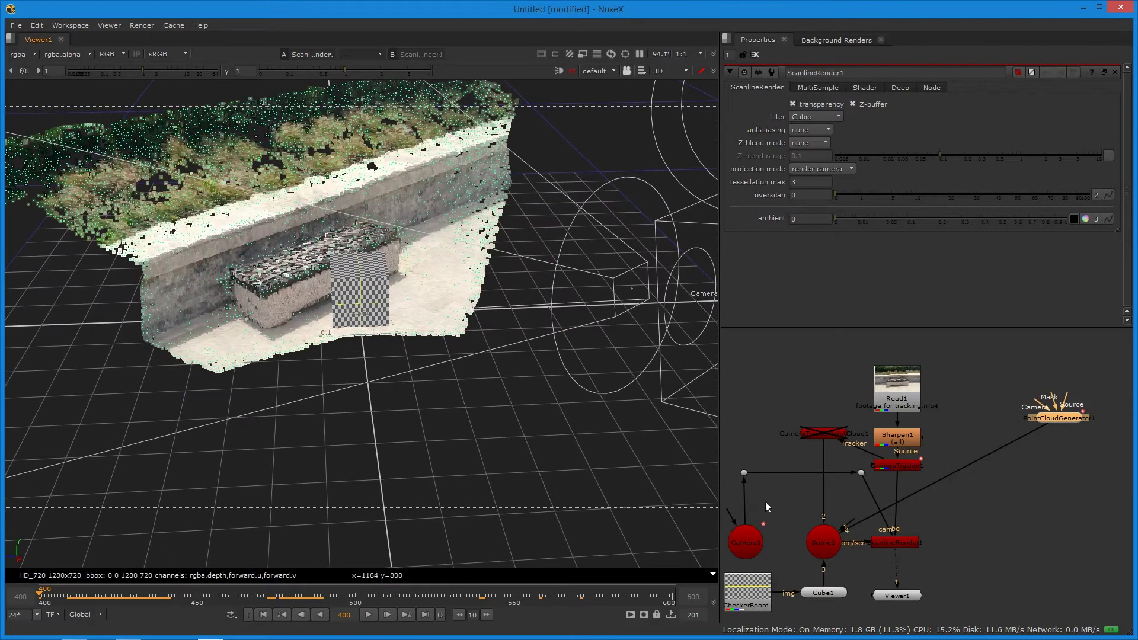
double_click(817, 594)
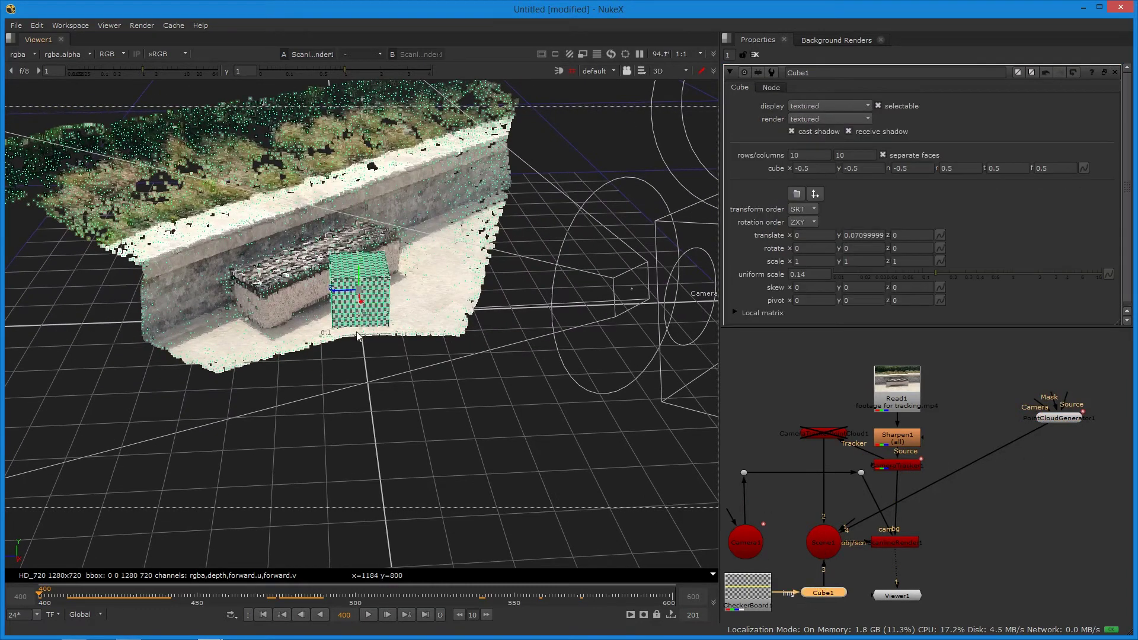
scroll(357, 336, "up", 5)
scroll(426, 338, "down", 4)
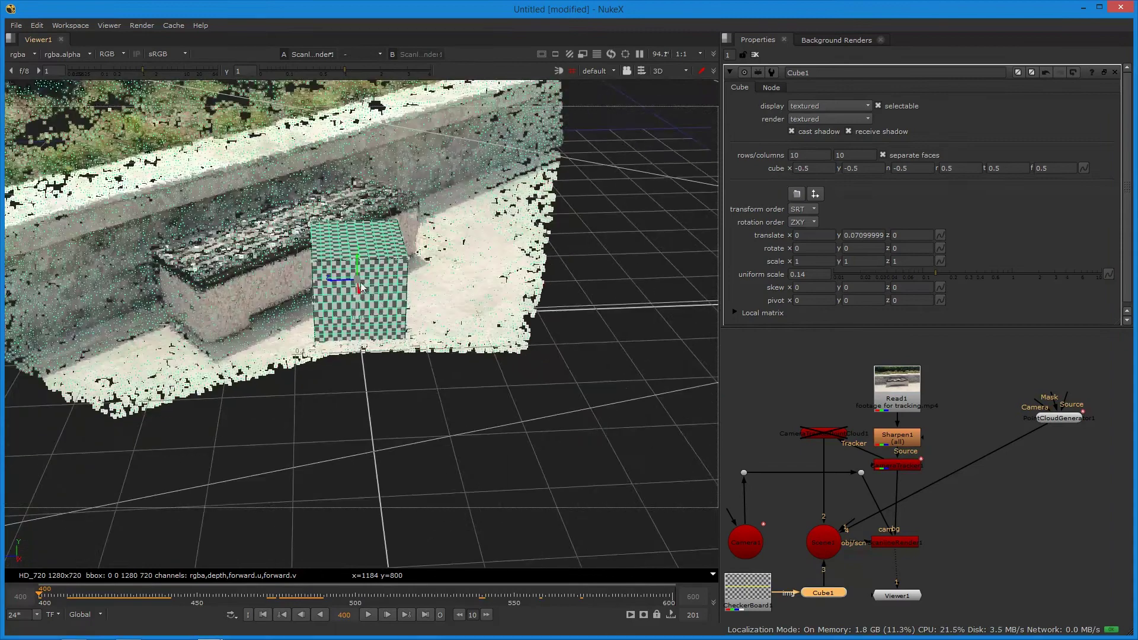
left_click_drag(368, 294, 464, 339)
scroll(450, 338, "up", 2)
key("ctrl")
Switch to object selection and stretch Cube1 into a long box resting on the bench
left_click(641, 71)
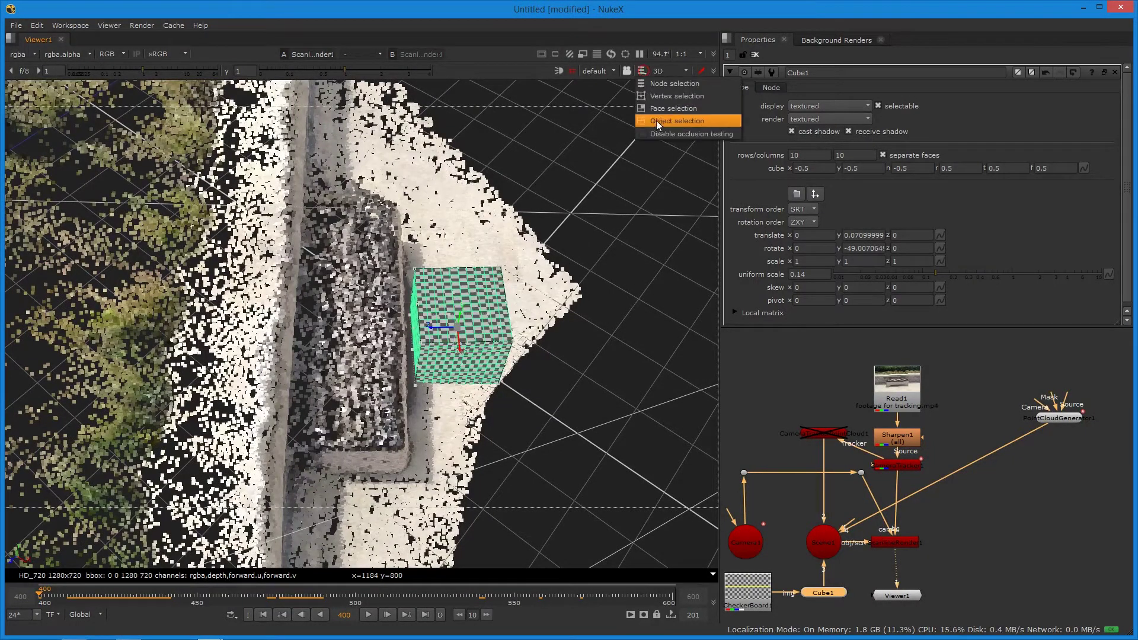
left_click(660, 123)
left_click_drag(582, 323, 442, 217, "ctrl")
left_click_drag(407, 326, 296, 321, "ctrl")
left_click_drag(409, 350, 318, 284, "ctrl")
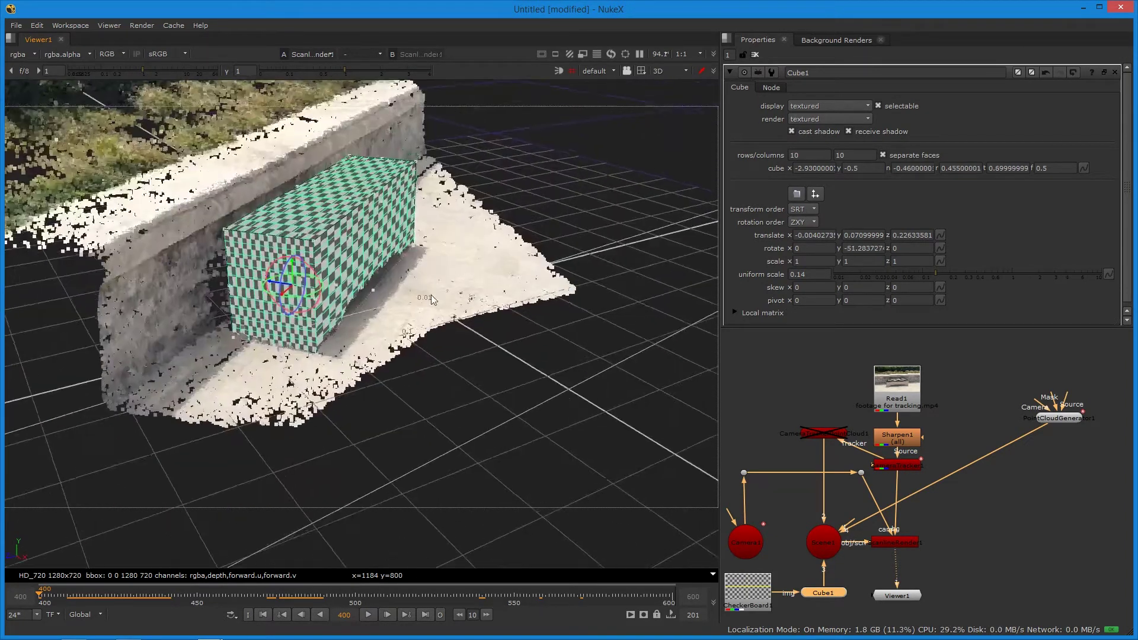
left_click_drag(462, 299, 274, 366, "ctrl")
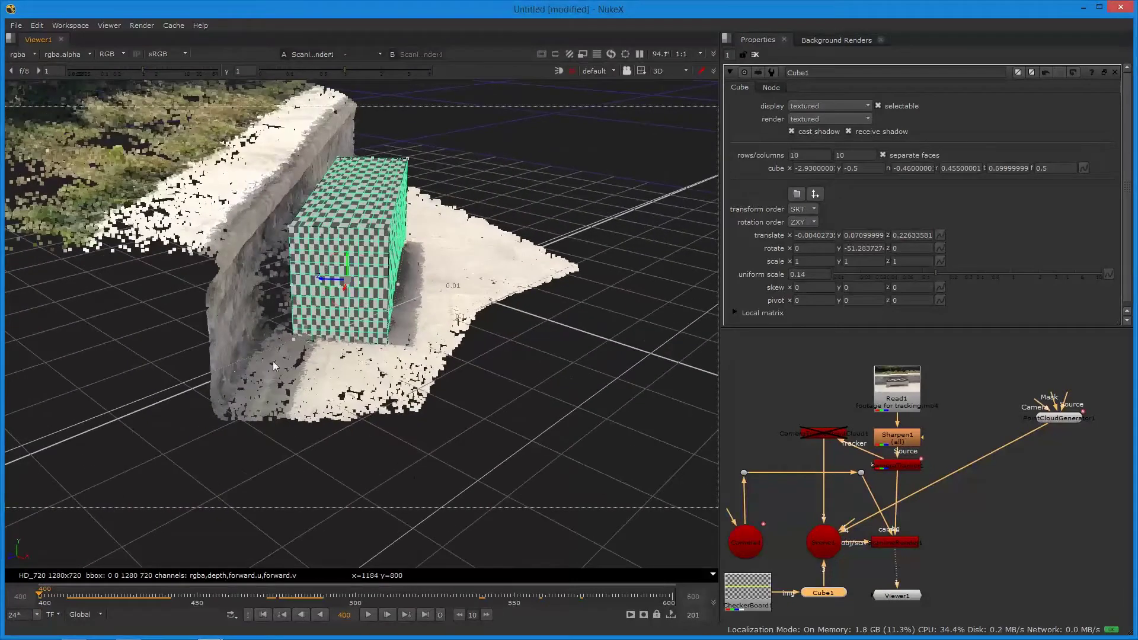
left_click_drag(557, 378, 492, 392, "ctrl")
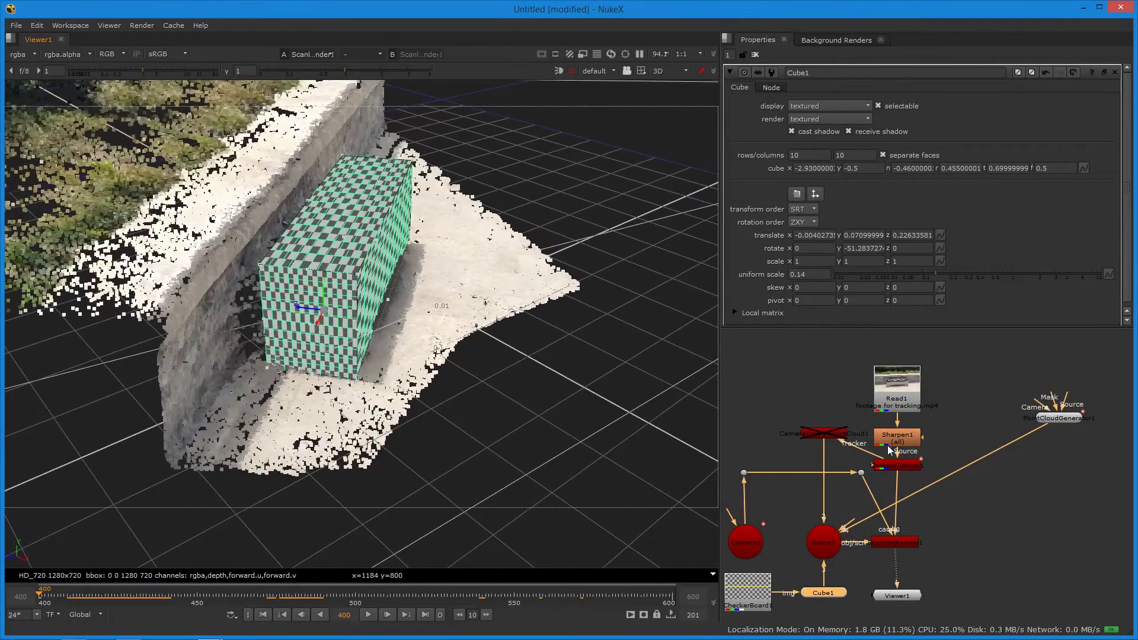
left_click(808, 572)
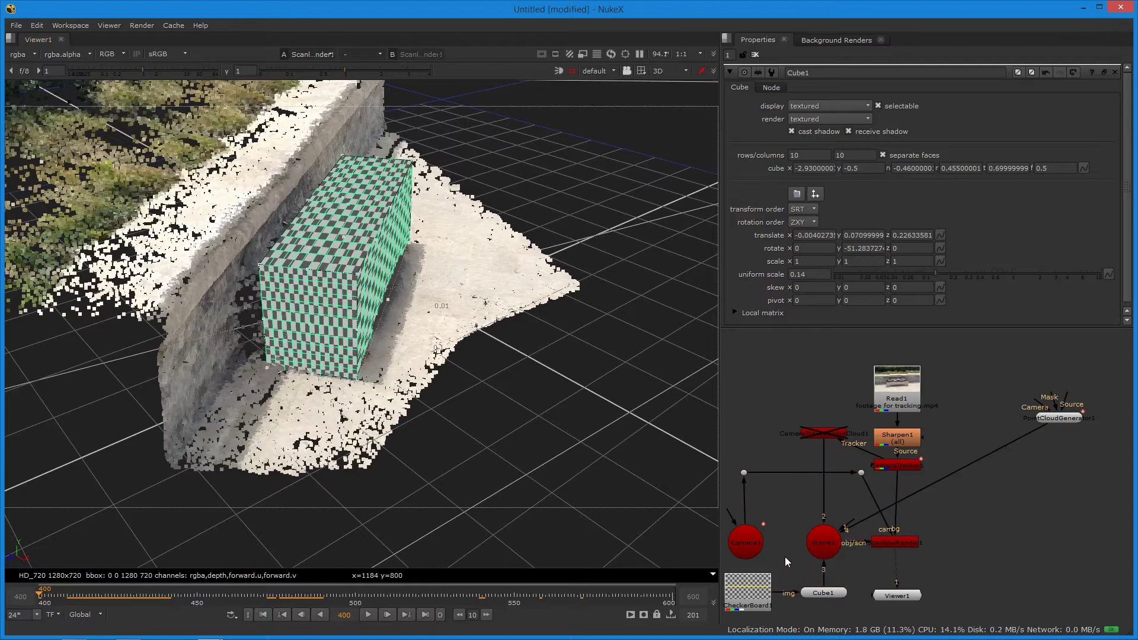
key("Tab")
type("ca")
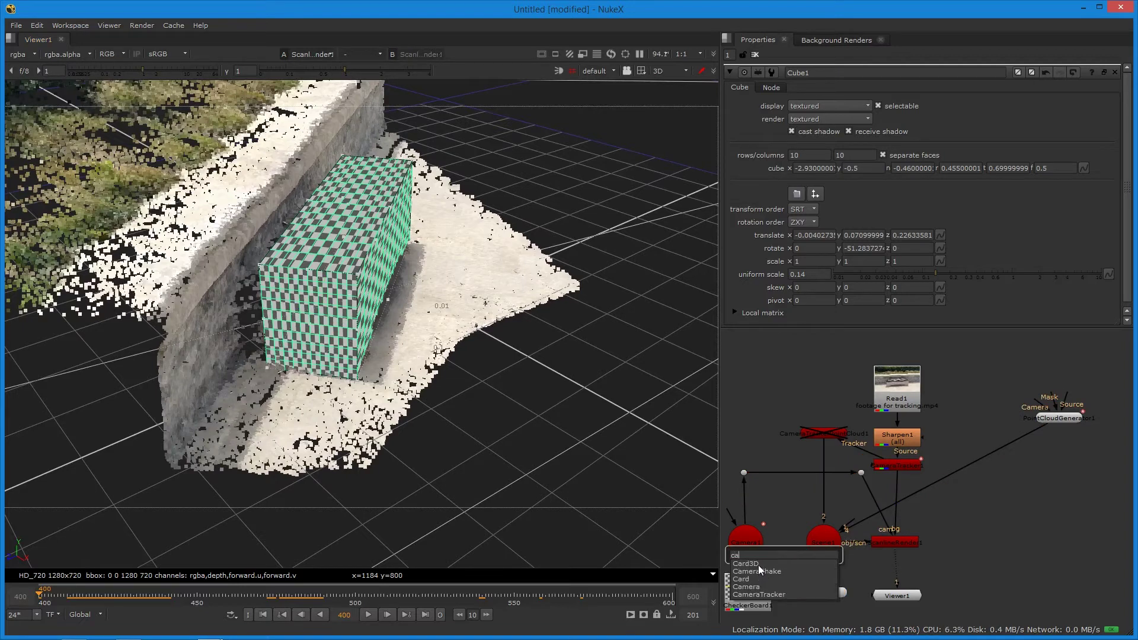
Create Card1, connect it into Scene1, and texture it with CheckerBoard1
left_click(759, 578)
left_click_drag(805, 572, 960, 569)
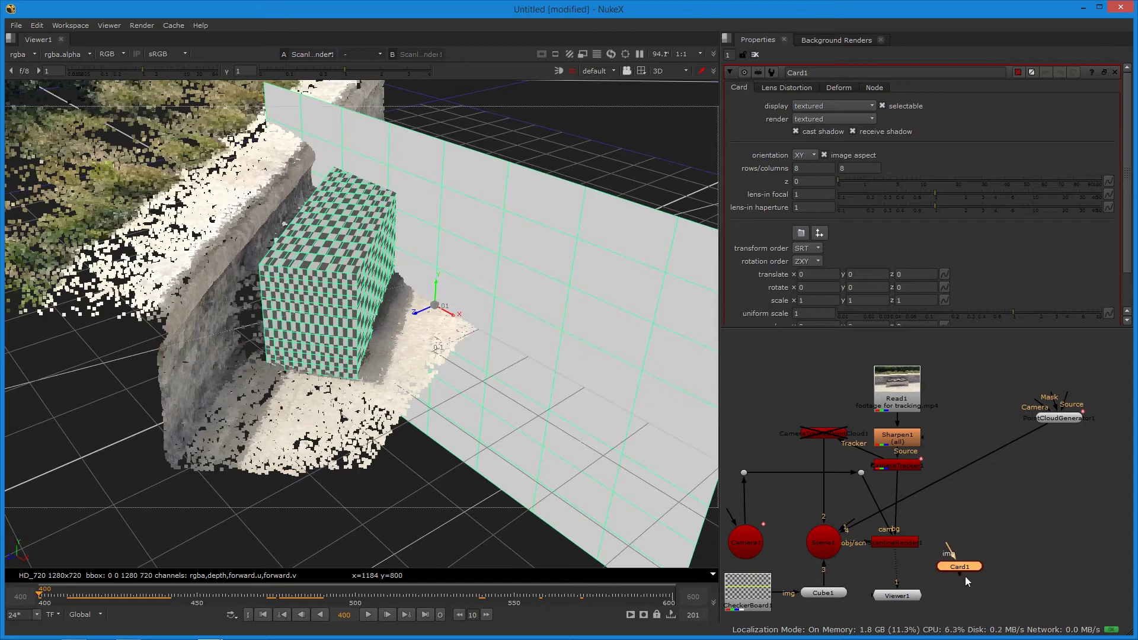
left_click_drag(815, 543, 816, 543)
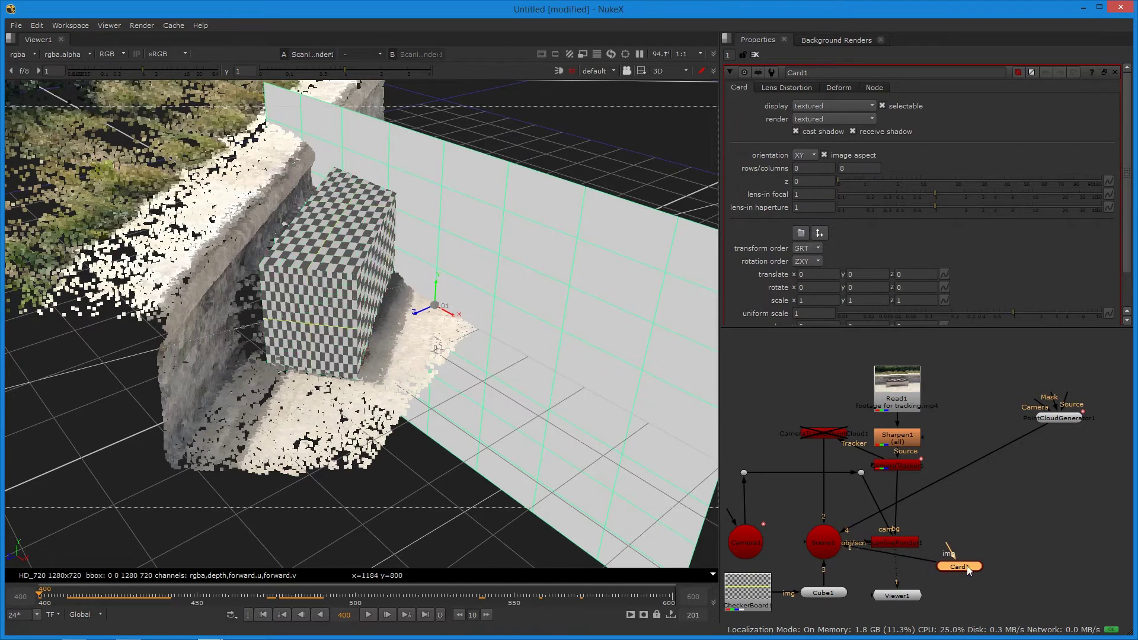
left_click_drag(966, 566, 1020, 550)
mouse_move(868, 599)
left_mouse_down()
mouse_move(911, 566)
mouse_move(770, 593)
mouse_move(750, 573)
mouse_move(836, 612)
mouse_move(870, 610)
left_mouse_up()
left_click_drag(909, 568, 909, 566)
left_click(875, 543, "ctrl")
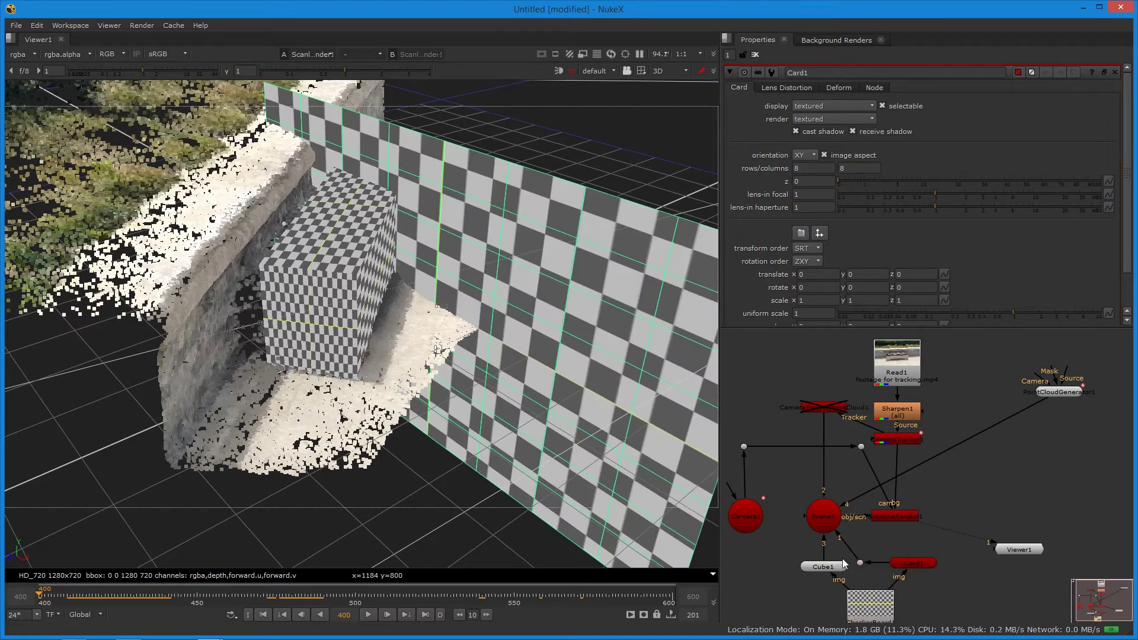
Lay Card1 flat by setting its rotate x to -90
left_click(915, 564)
left_click_drag(431, 290, 466, 275, "ctrl")
key("ctrl+z")
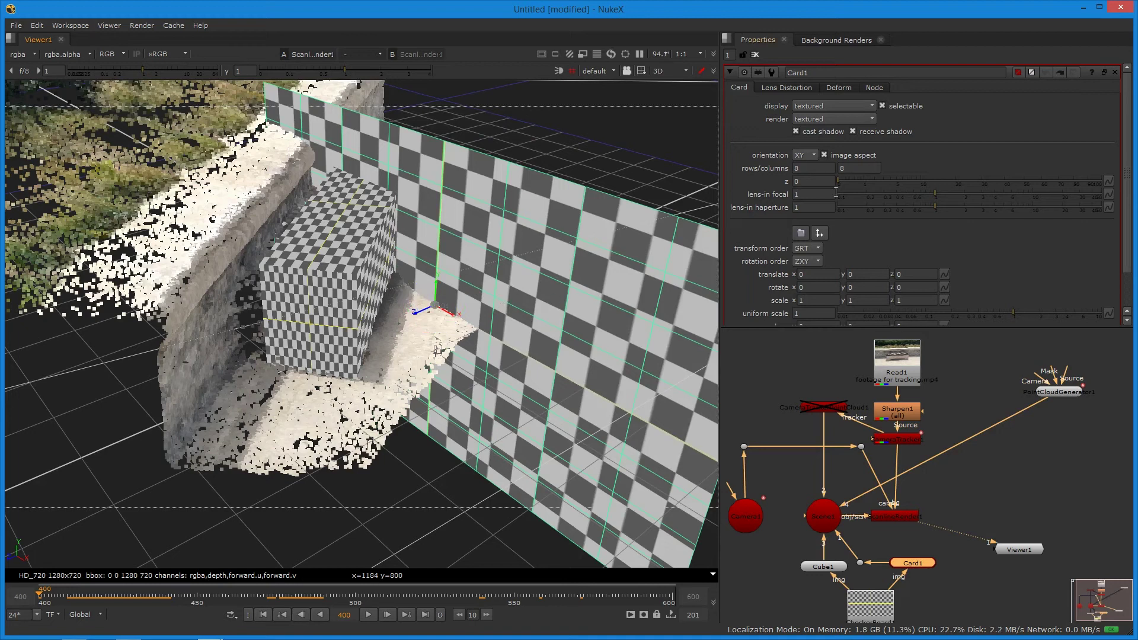
type("-90")
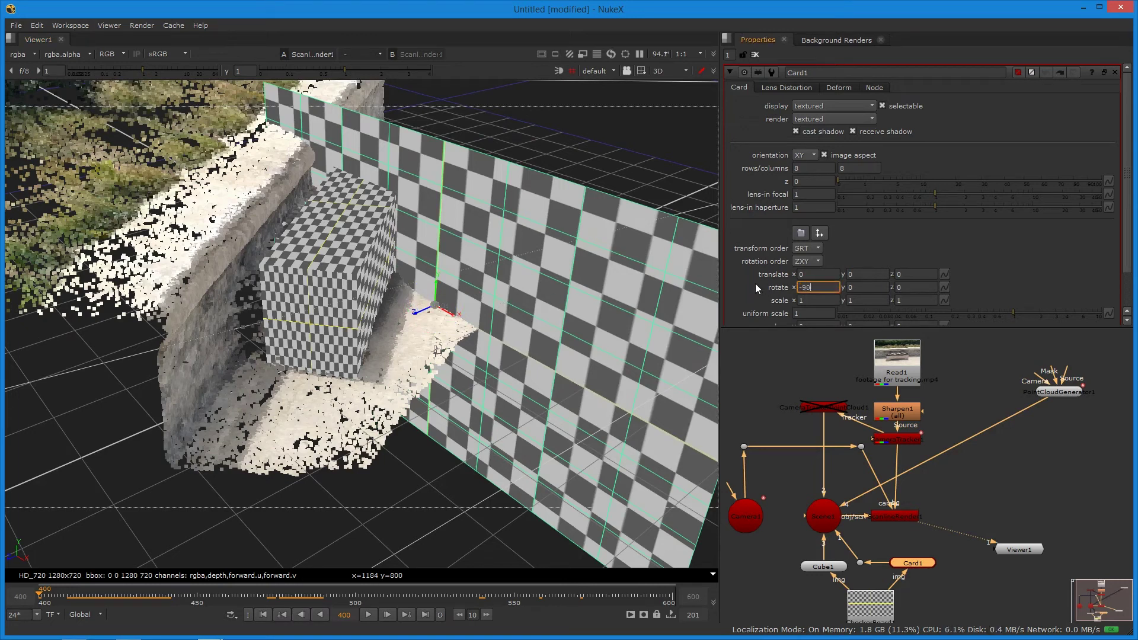
key("Return")
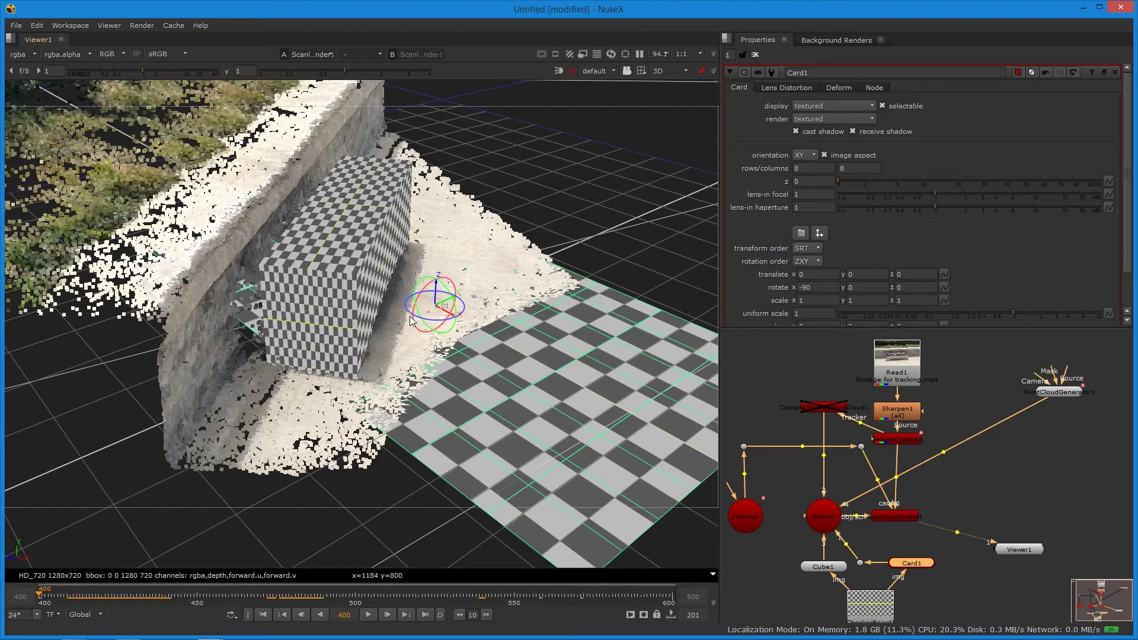
Rotate the card about −55° in z and raise it slightly to floor height
left_click_drag(428, 326, 444, 326)
left_click_drag(620, 347, 614, 283, "ctrl")
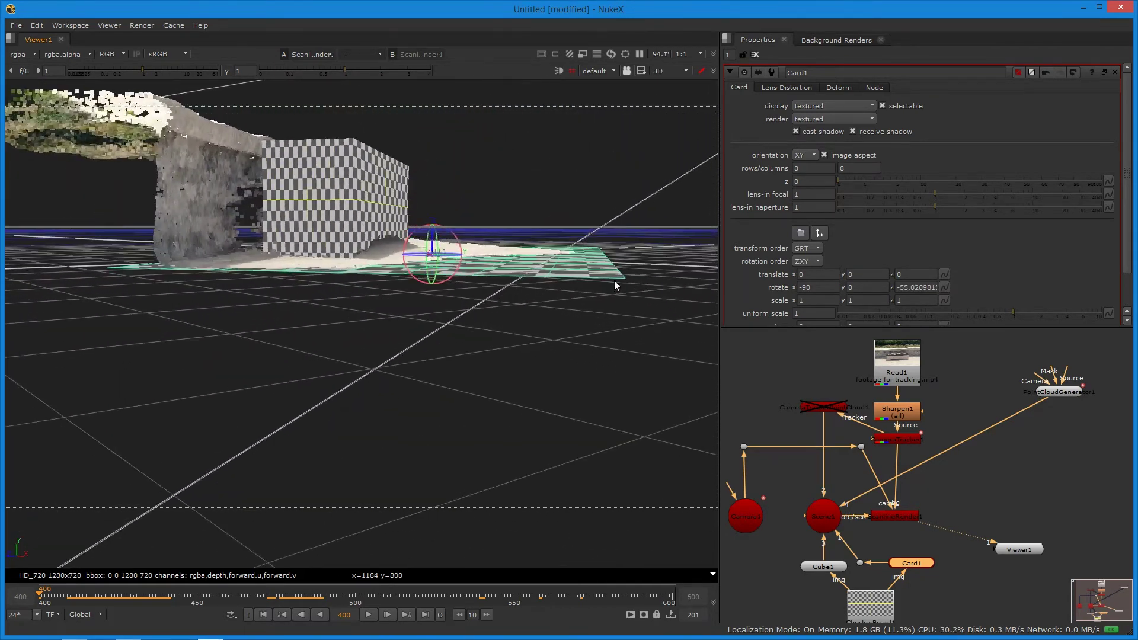
left_click_drag(433, 236, 433, 234)
left_click_drag(481, 336, 454, 301, "ctrl")
left_click(657, 71)
Return the viewer to the 2D render and disable the point cloud generator
left_click(661, 83)
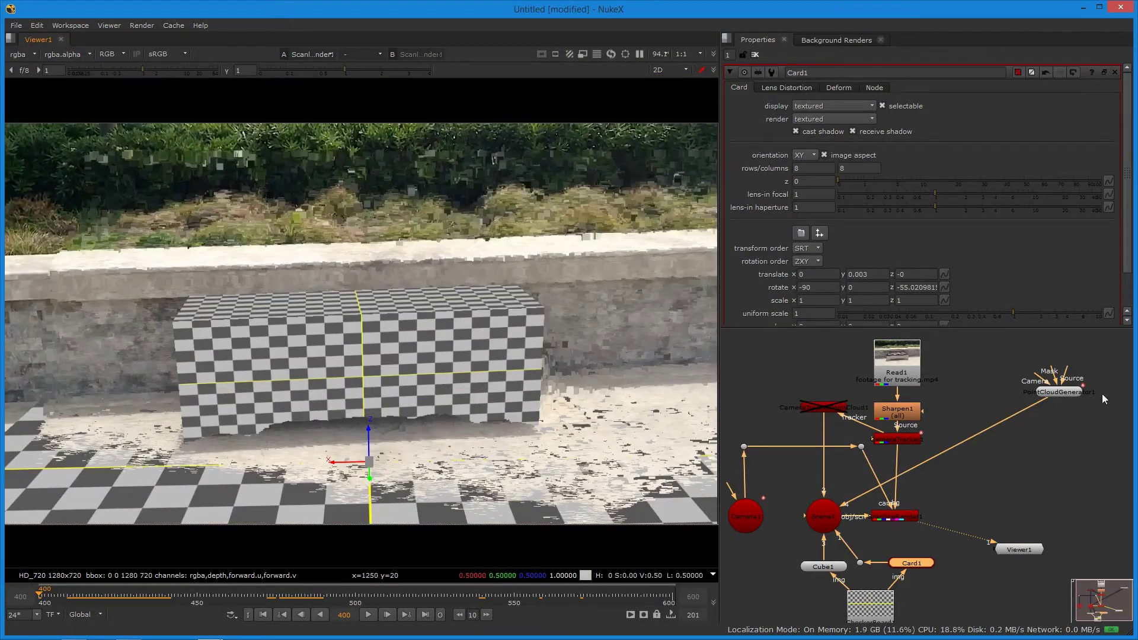
left_click(1067, 393)
key("d")
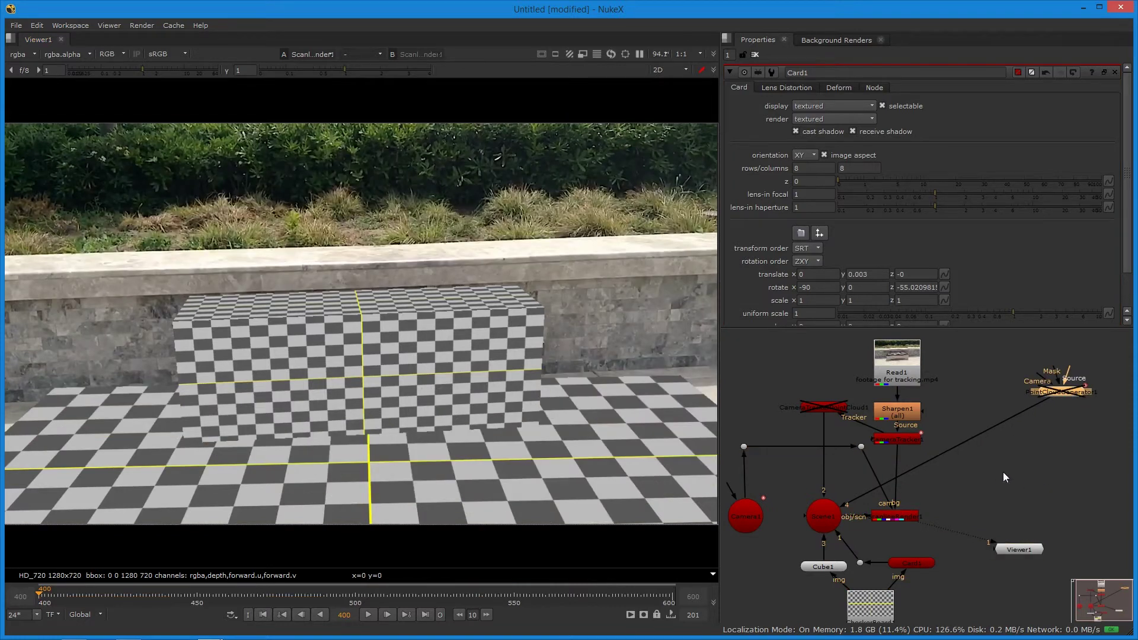
Set Card1's Z rotation to -55, then nudge it up to about -49
left_click(905, 563)
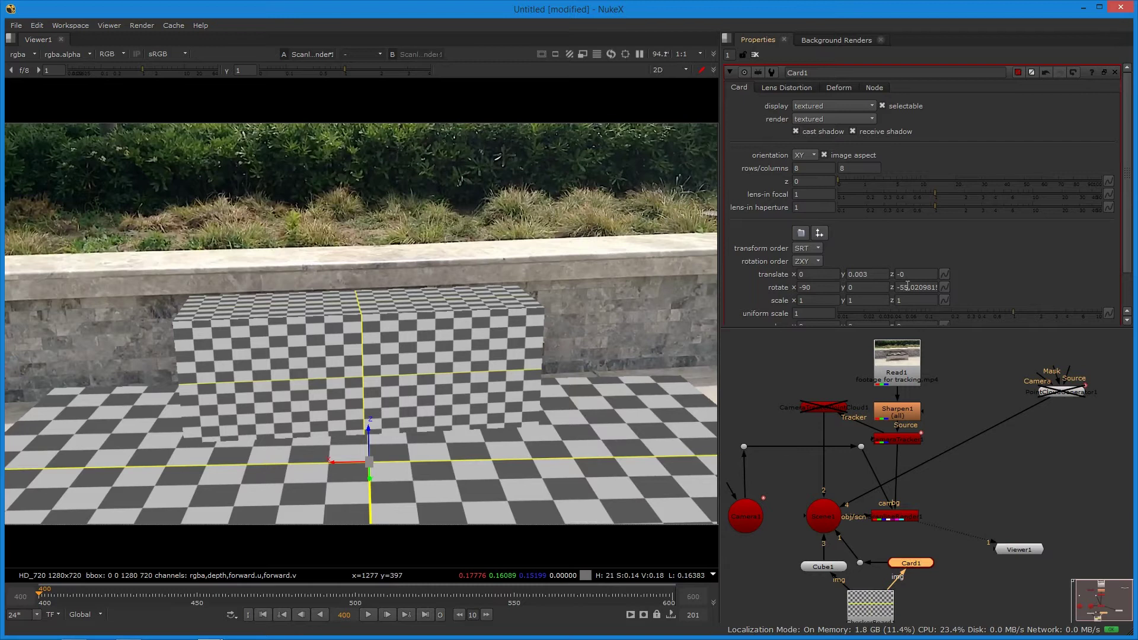
left_click_drag(902, 288, 979, 286)
type("-55")
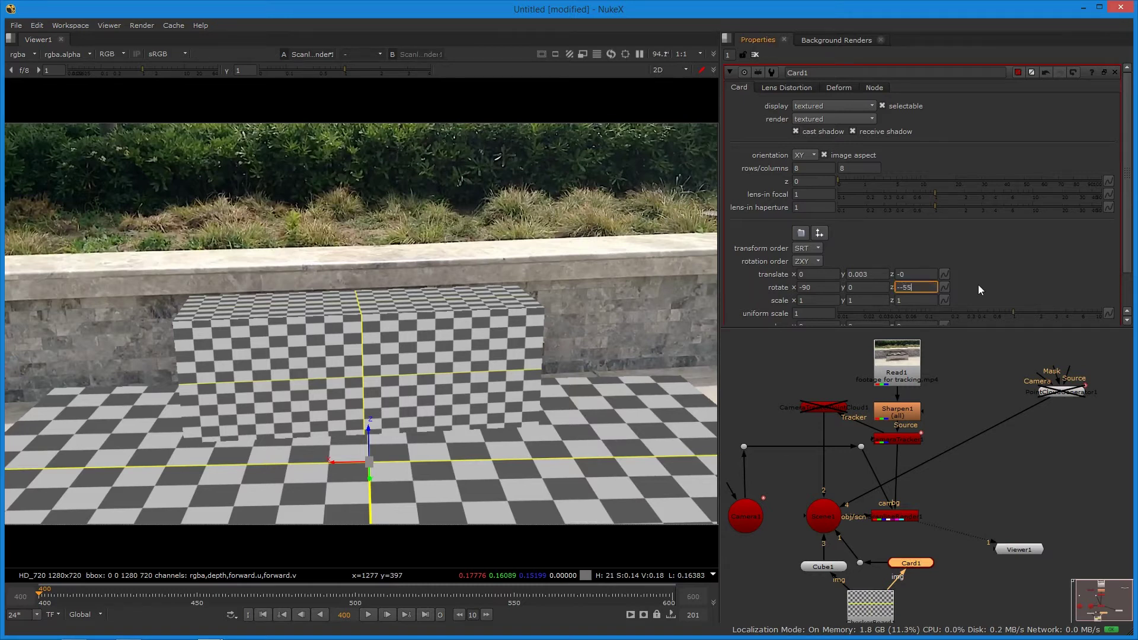
key("Return")
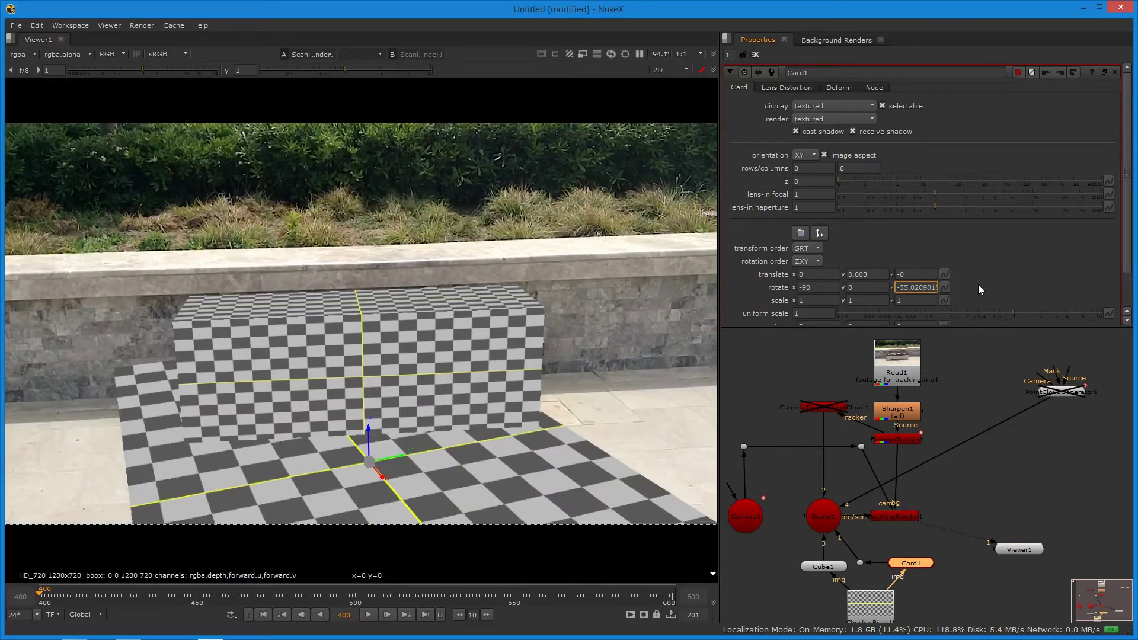
left_click(905, 287)
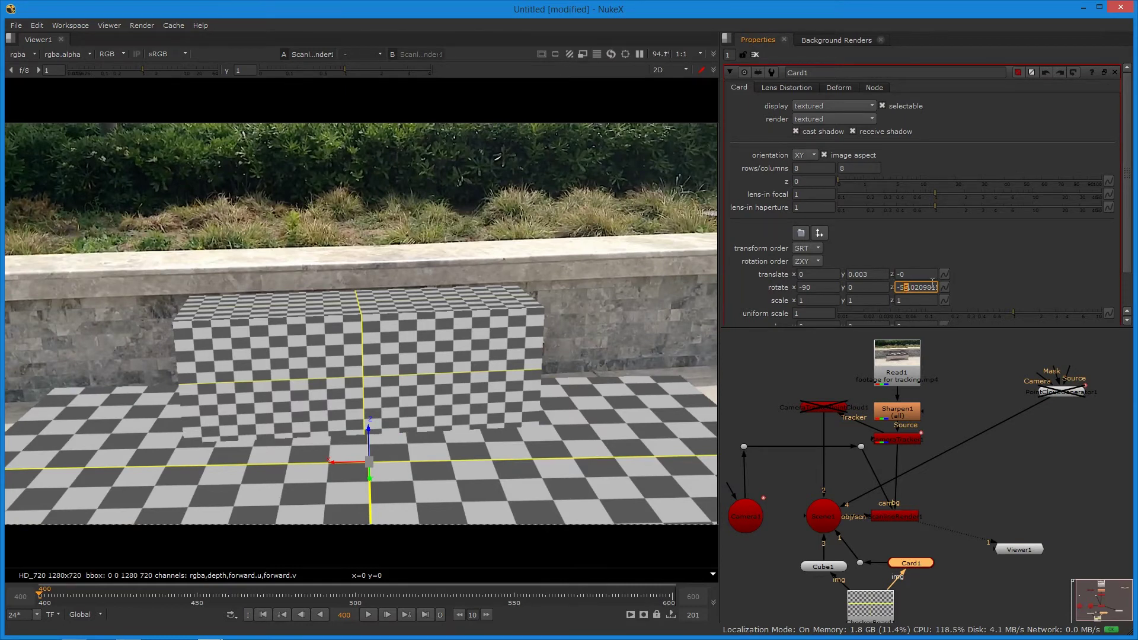
key("Up")
key("Up")
key("Up")
key("Up")
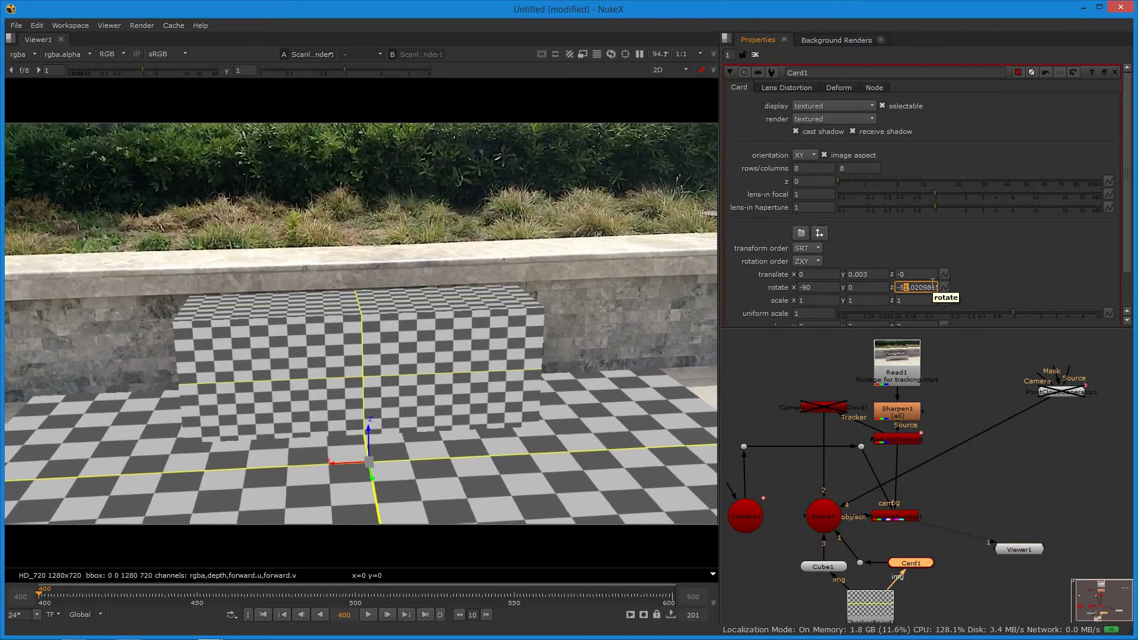
key("Up")
key("Up")
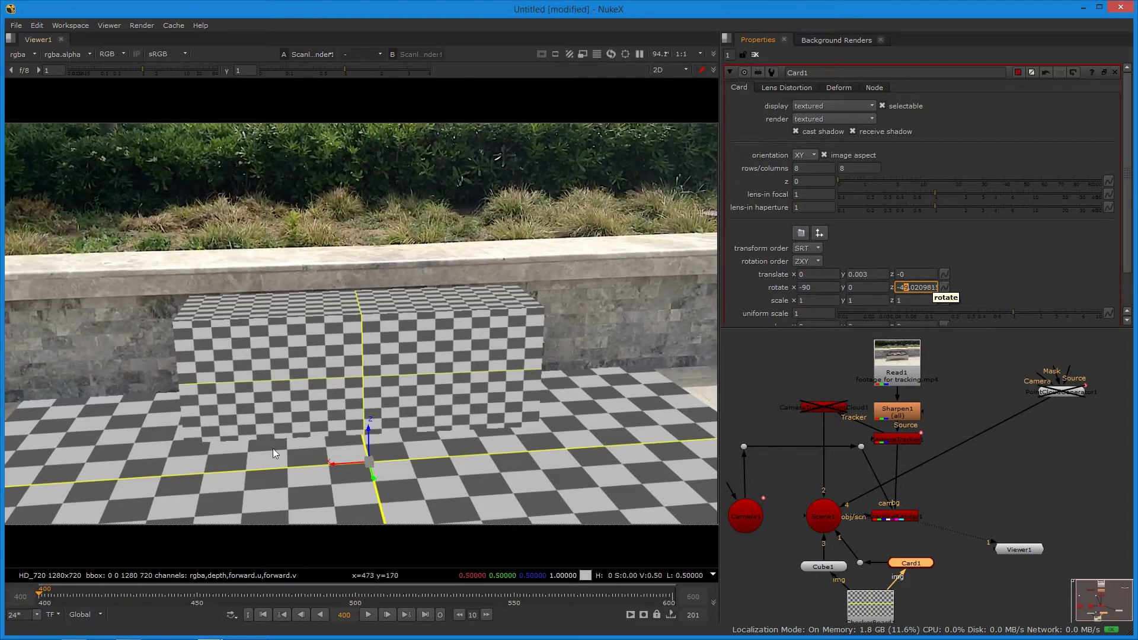
Slide the floor card slightly along the paving and play the footage to check alignment
left_click_drag(363, 480, 379, 485)
left_click(1081, 467)
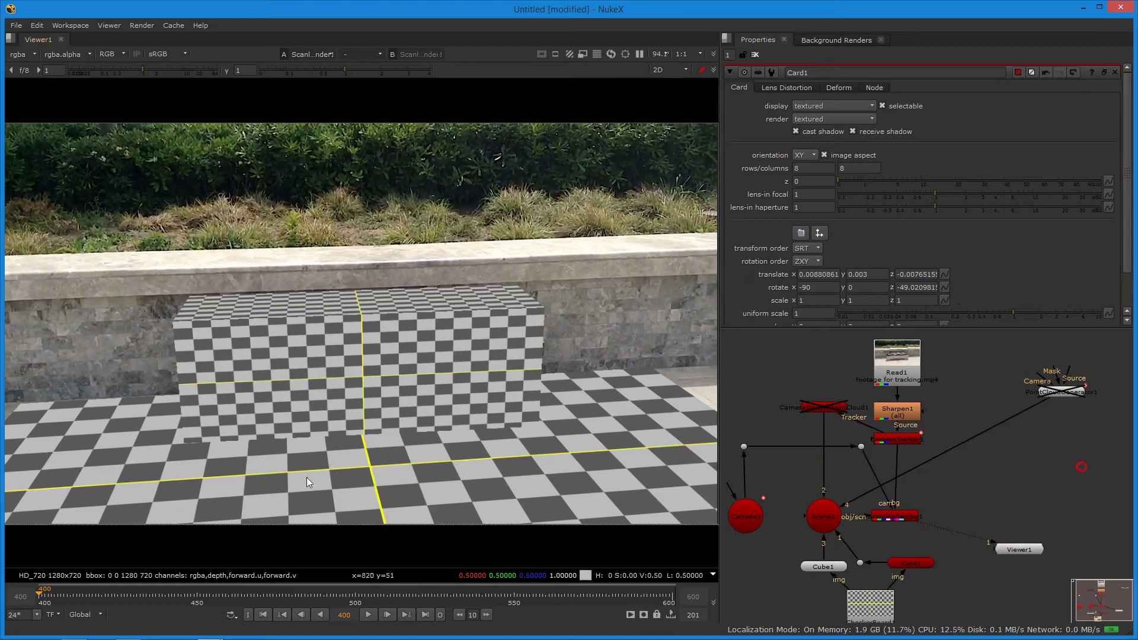
left_click(368, 614)
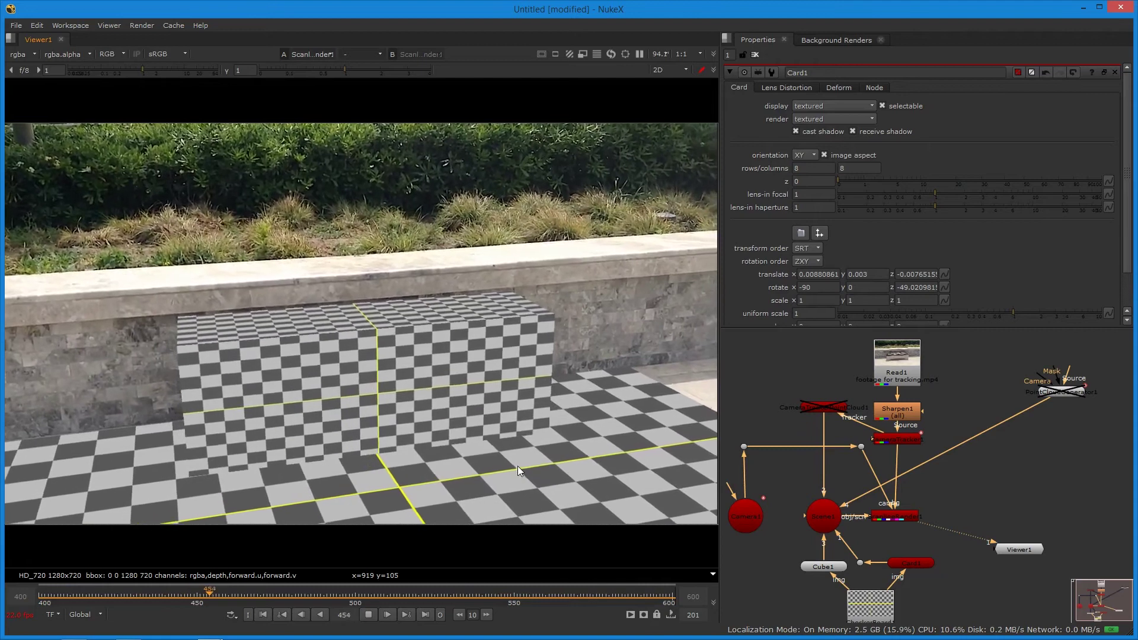
left_click_drag(305, 597, 249, 607)
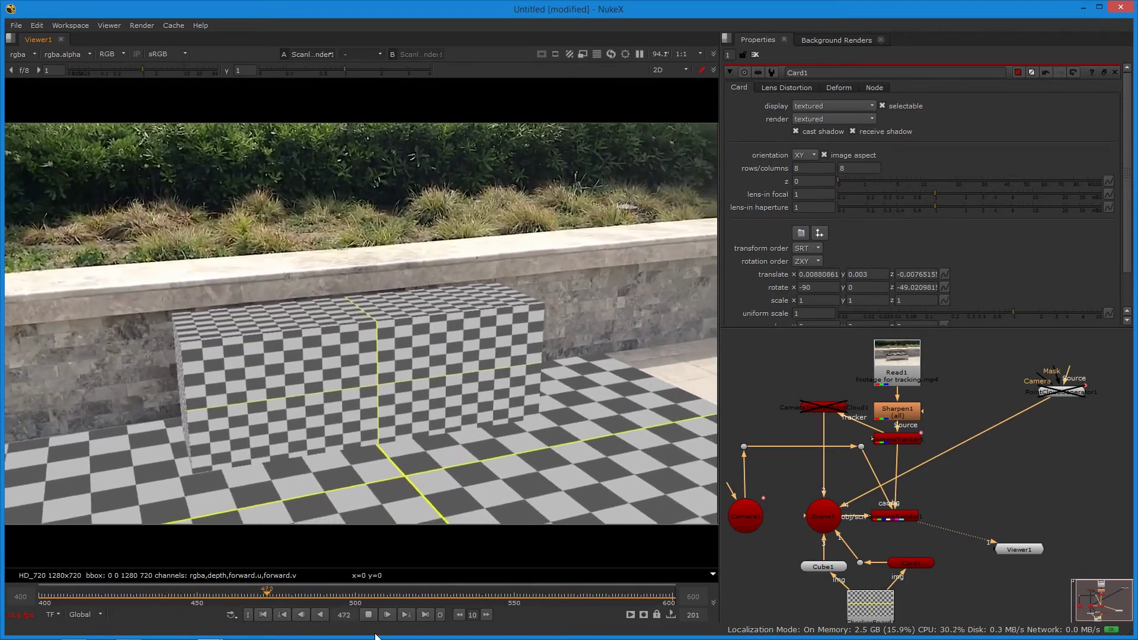
left_click(368, 617)
left_click_drag(340, 594, 624, 560)
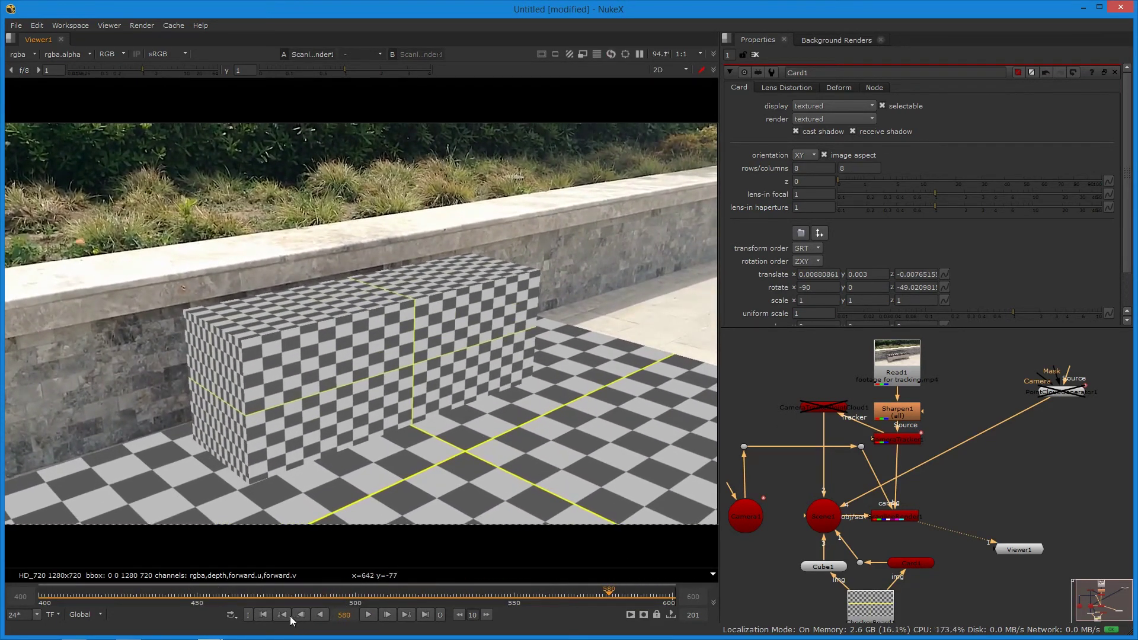
left_click(263, 615)
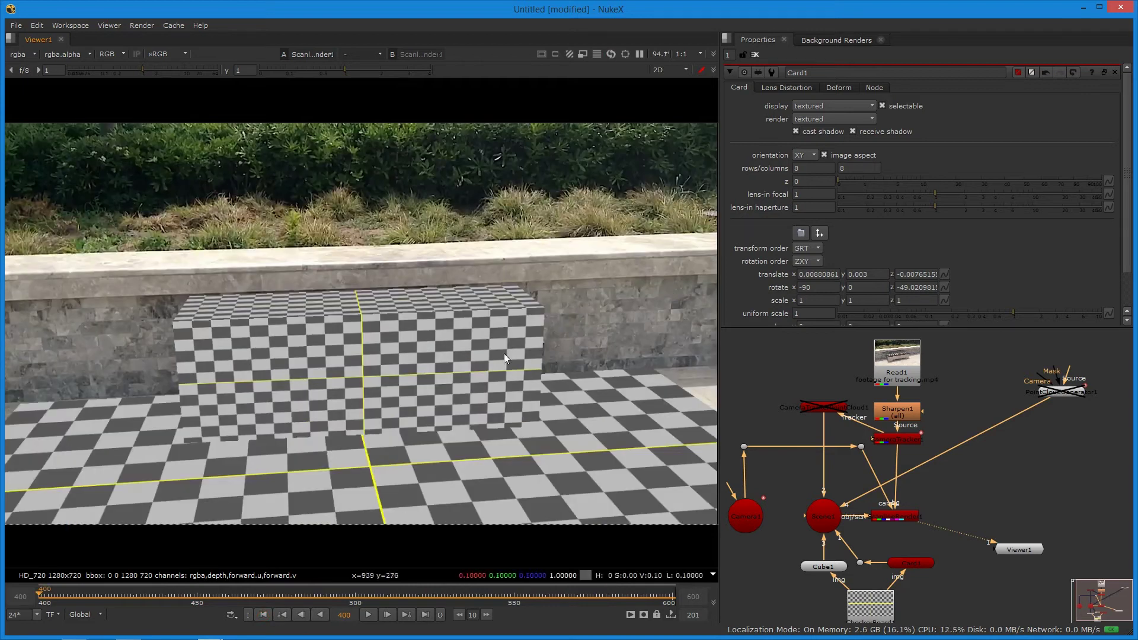
left_click(823, 567)
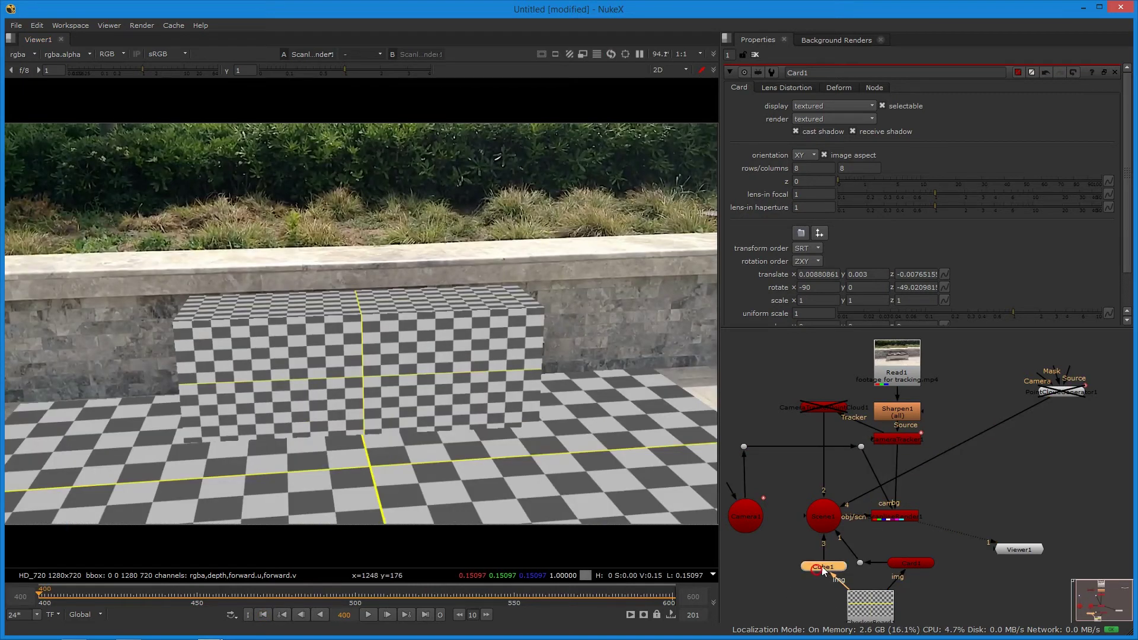
Disable the checkerboard cube and the Card1 floor
key("d")
left_click(908, 564)
key("d")
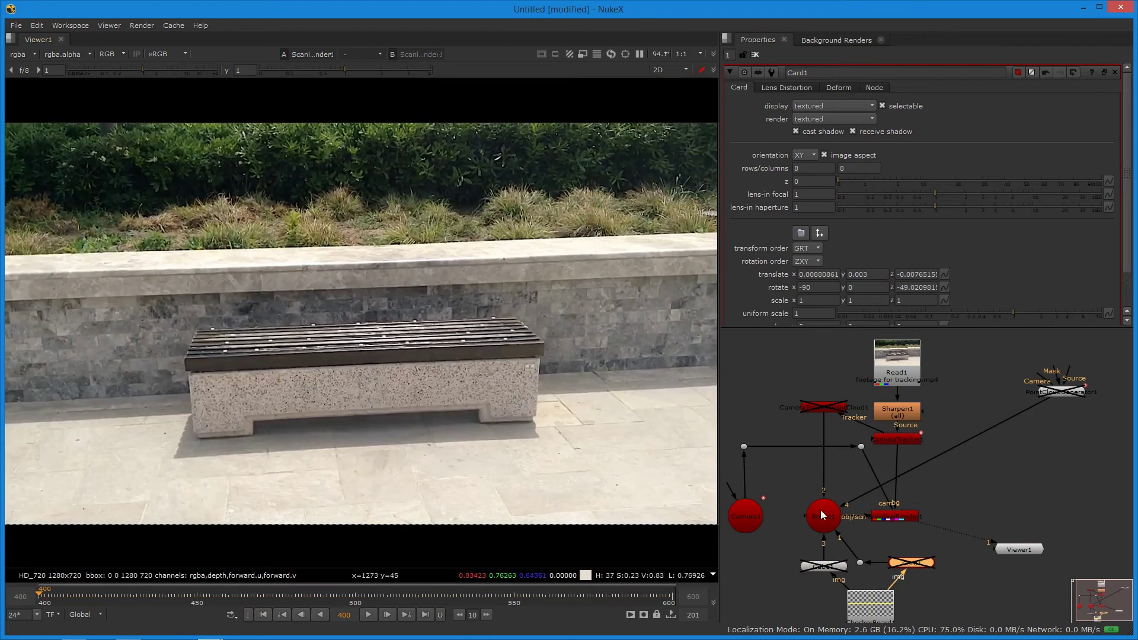
Re-enable PointCloudGenerator1, view its output, and orbit the bench point cloud in 3D
left_click(1066, 395)
key("d")
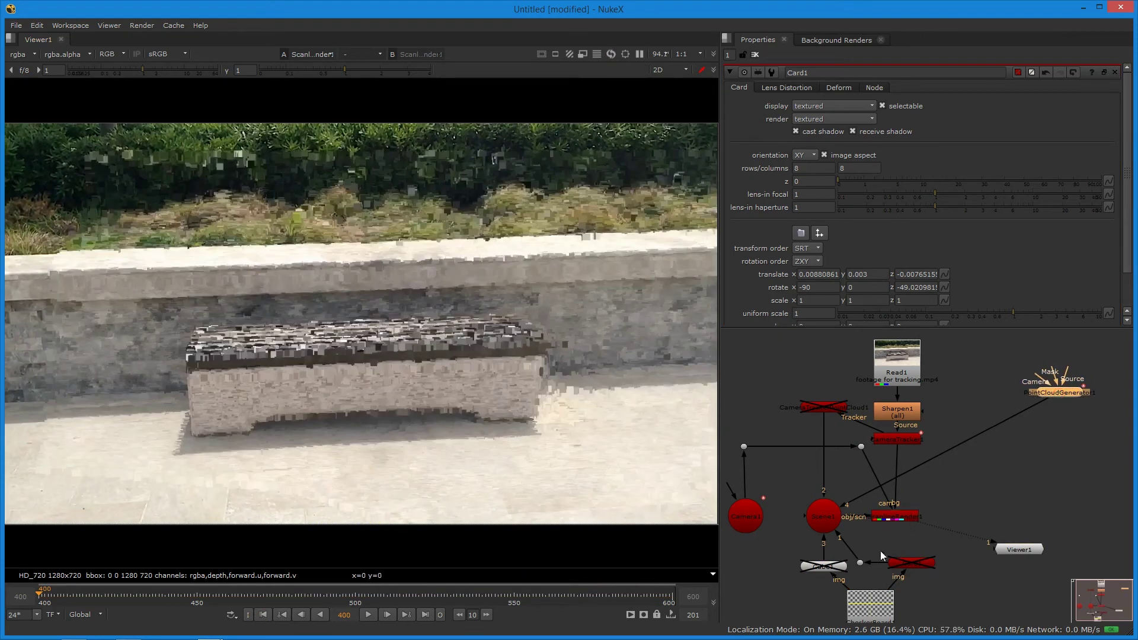
key("1")
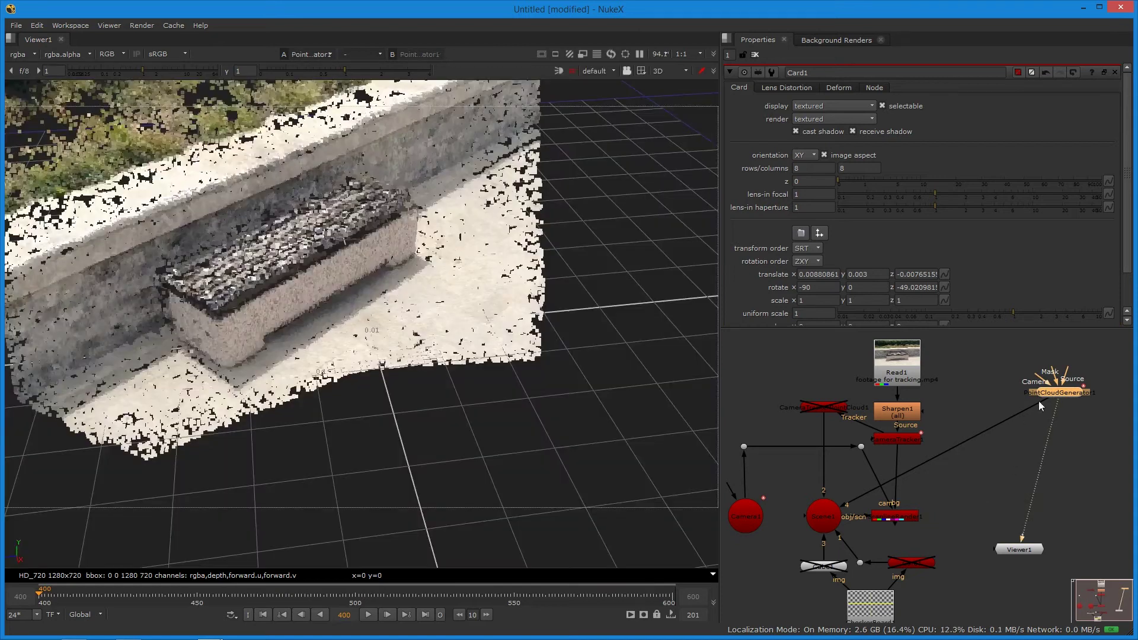
left_click_drag(521, 383, 607, 421, "ctrl")
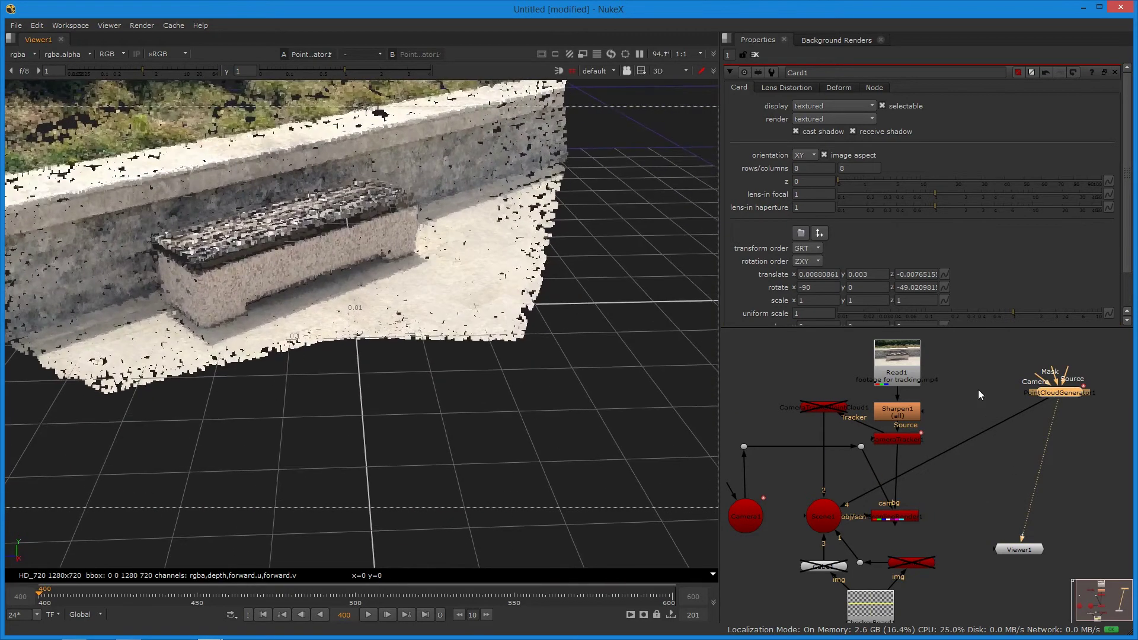
left_click_drag(1070, 399, 1043, 398)
Add a PoissonMesh node after PointCloudGenerator1 using the 'po' node search
key("Tab")
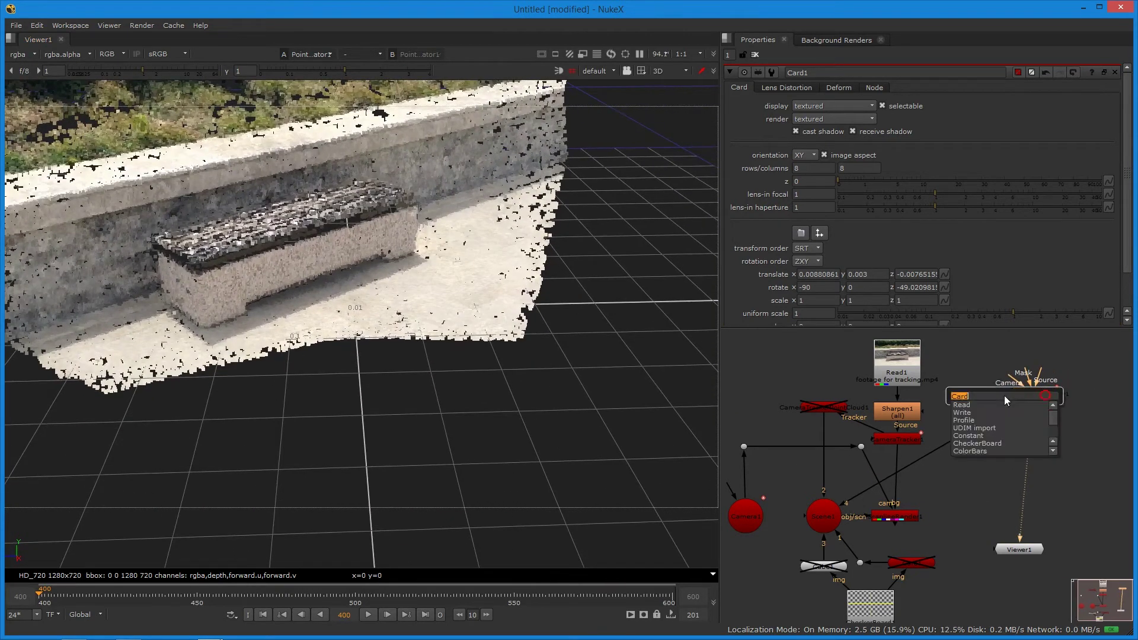
type("po")
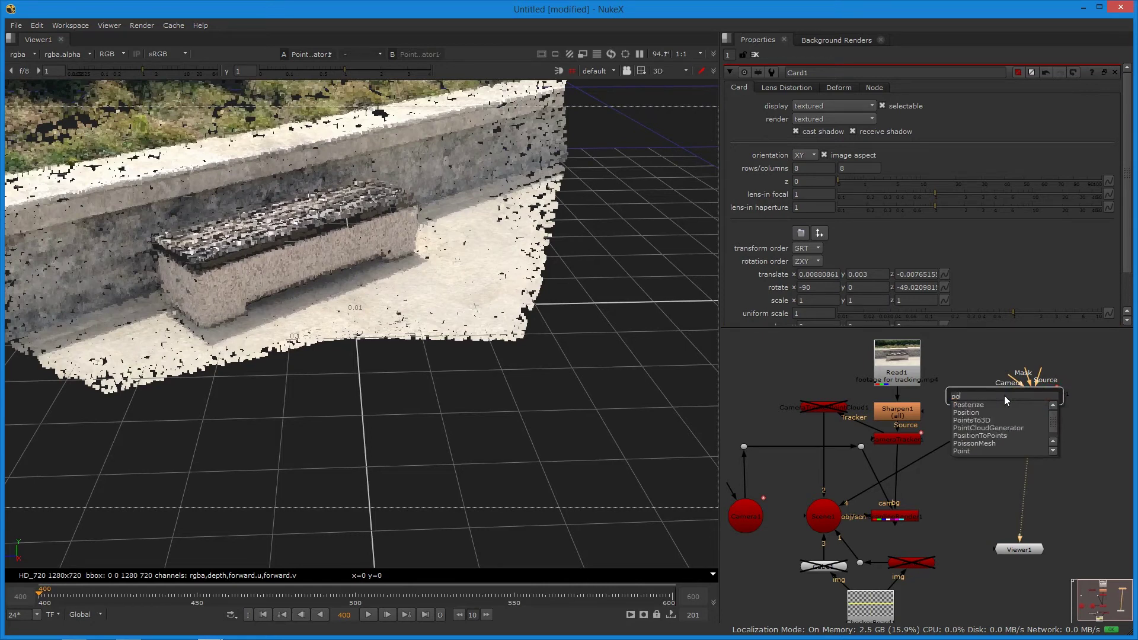
key("Down")
key("Down")
key("Down")
key("Down")
key("Down")
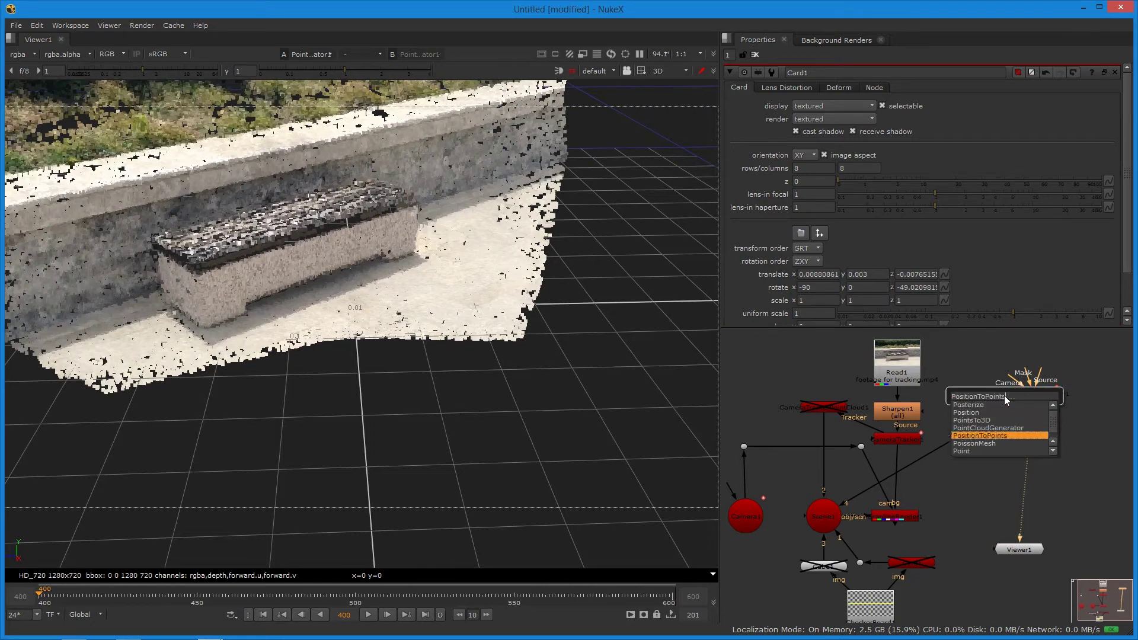
key("Down")
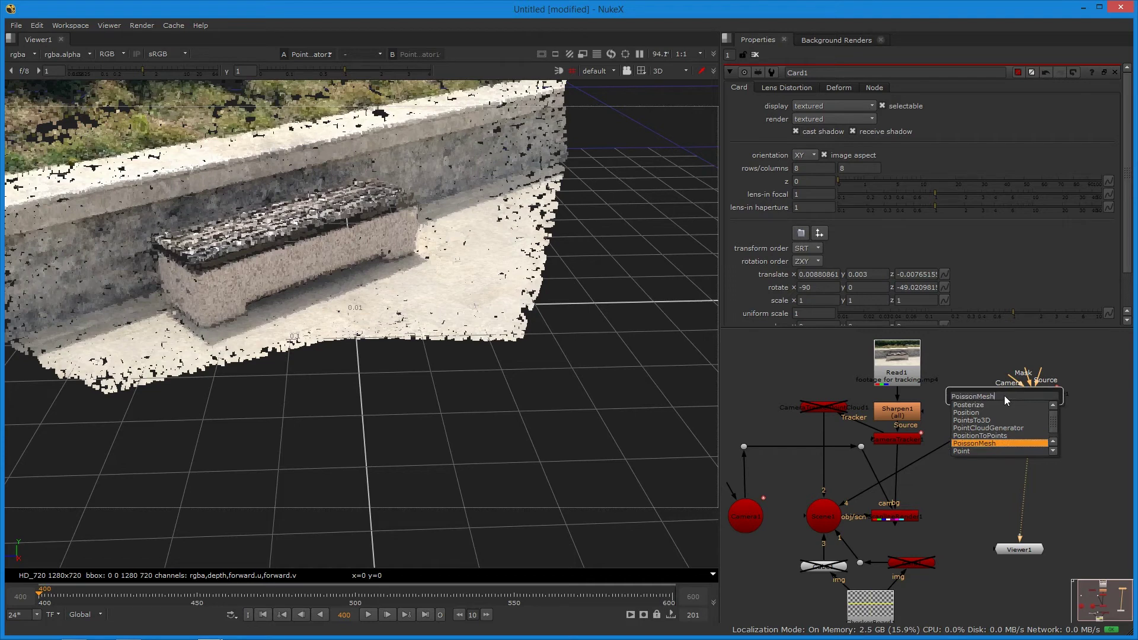
key("Return")
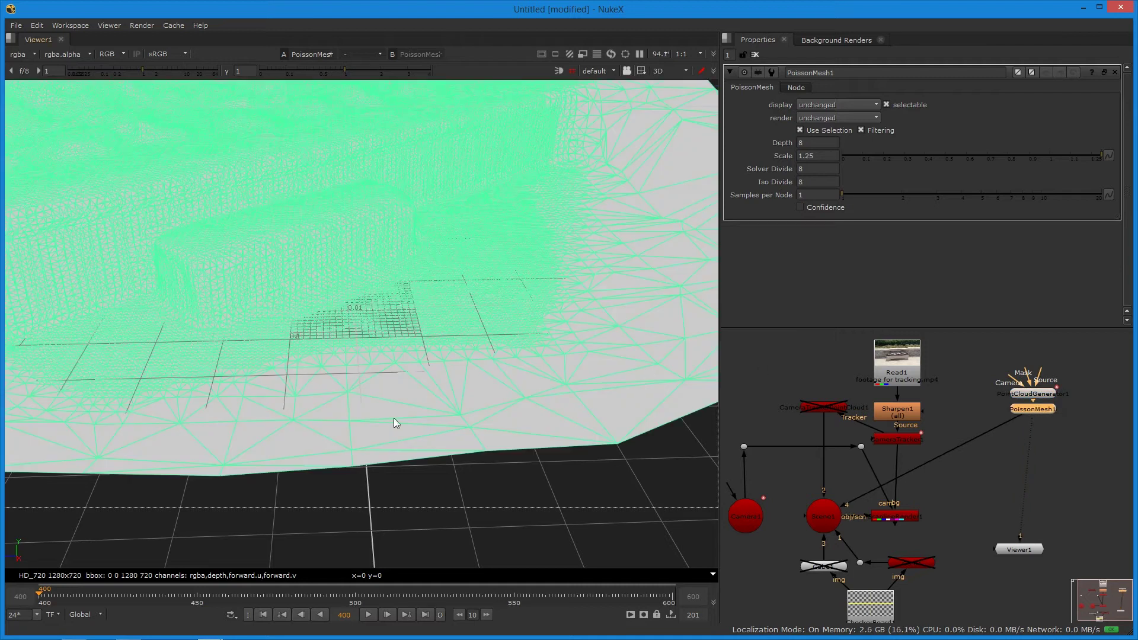
Orbit around the new mesh and select it to display its green wireframe
left_click_drag(290, 357, 831, 472, "ctrl")
left_click(976, 480)
left_click(540, 482)
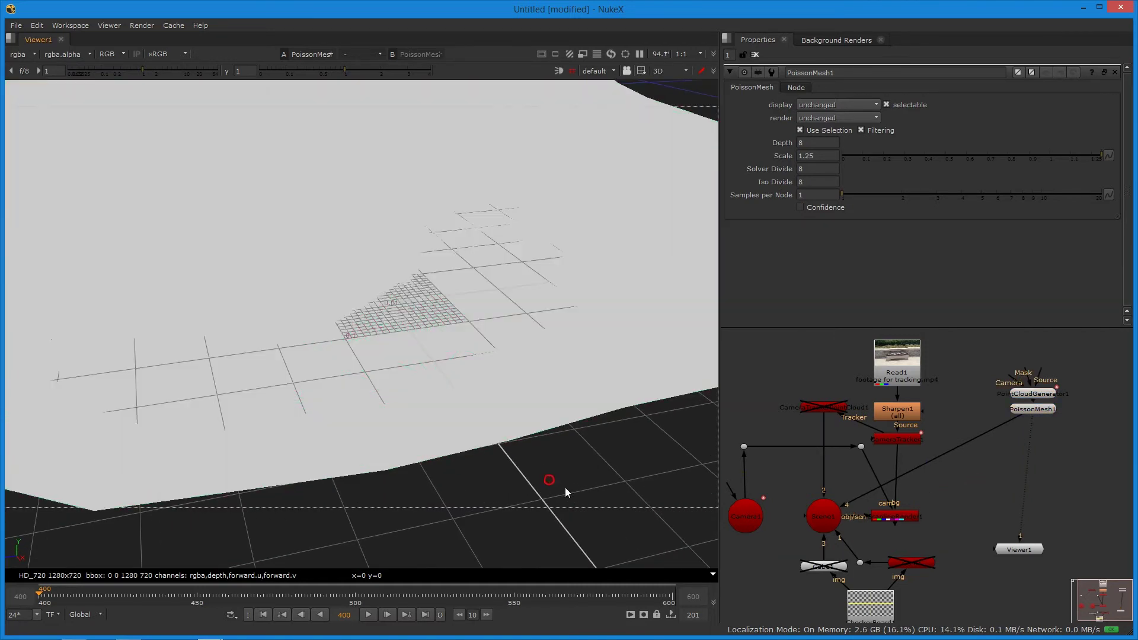
left_click_drag(535, 474, 598, 466, "ctrl")
left_click(567, 427)
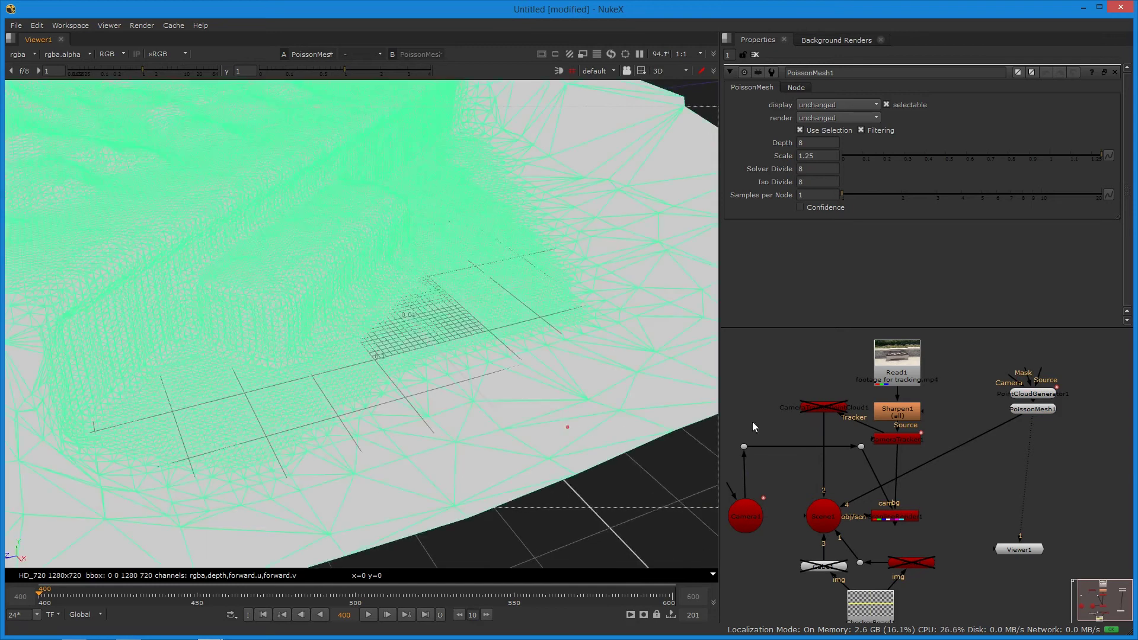
Connect Camera1 to PointCloudGenerator1's camera input
left_click(605, 74)
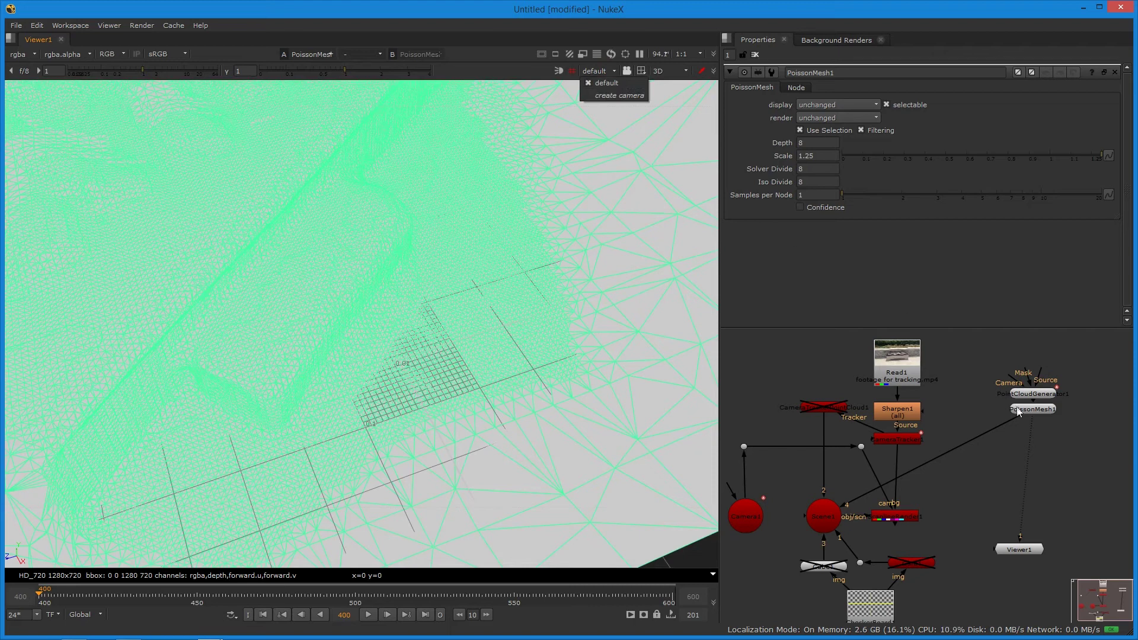
left_click(999, 398)
left_click_drag(1010, 385, 745, 507)
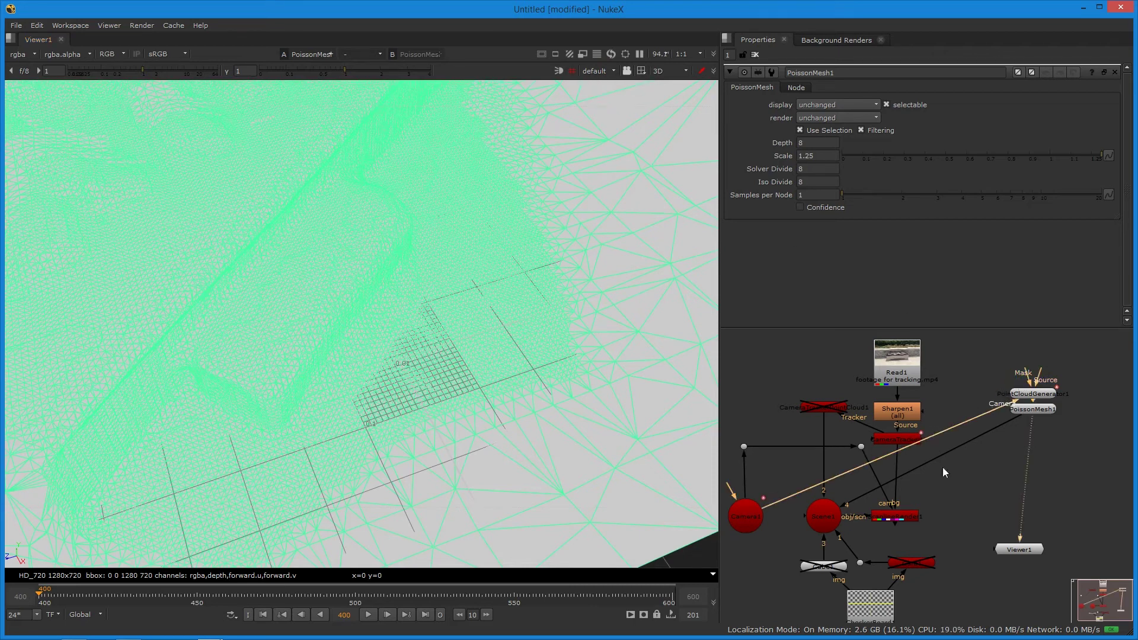
Look through Camera1 and place PoissonMesh1 below the point cloud generator
left_click(599, 71)
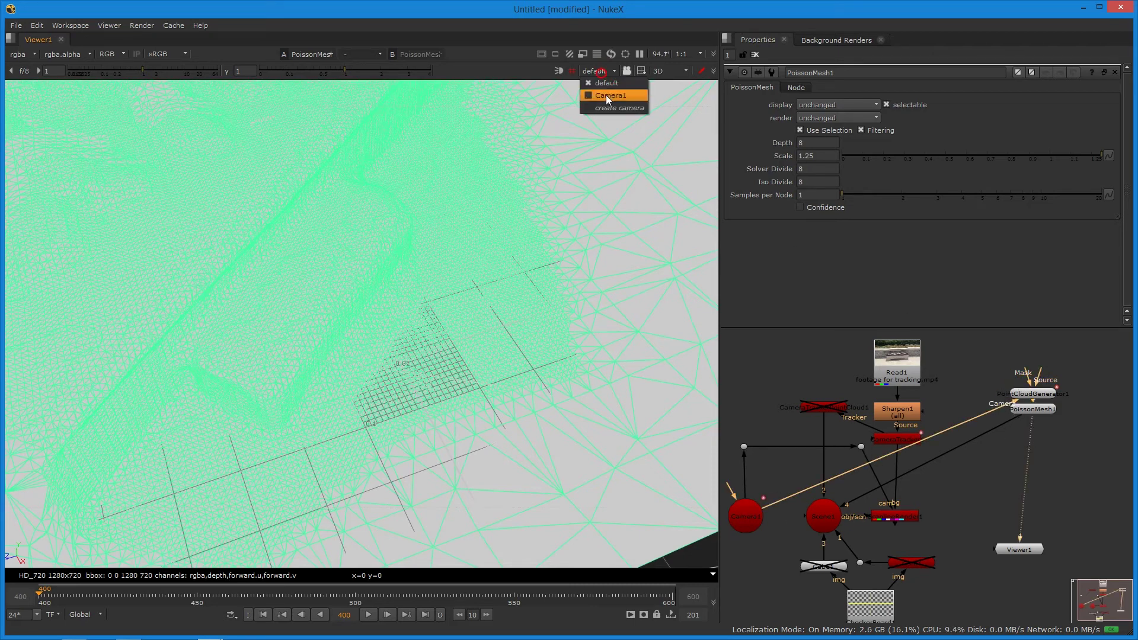
left_click(605, 94)
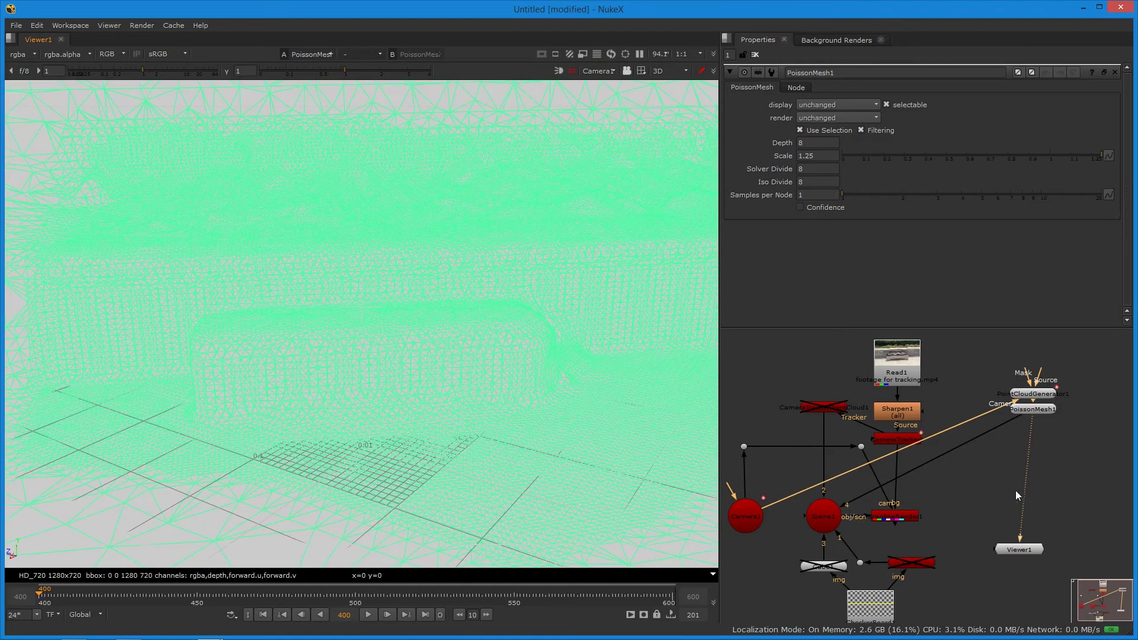
left_click_drag(1011, 553, 1033, 552)
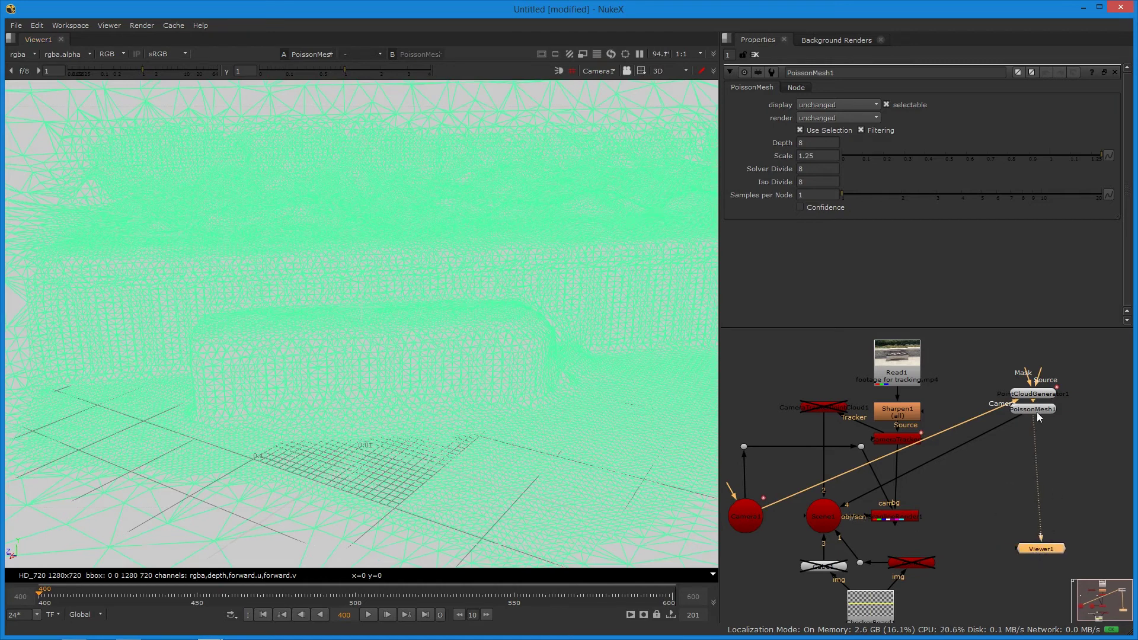
left_click_drag(1042, 408, 1033, 439)
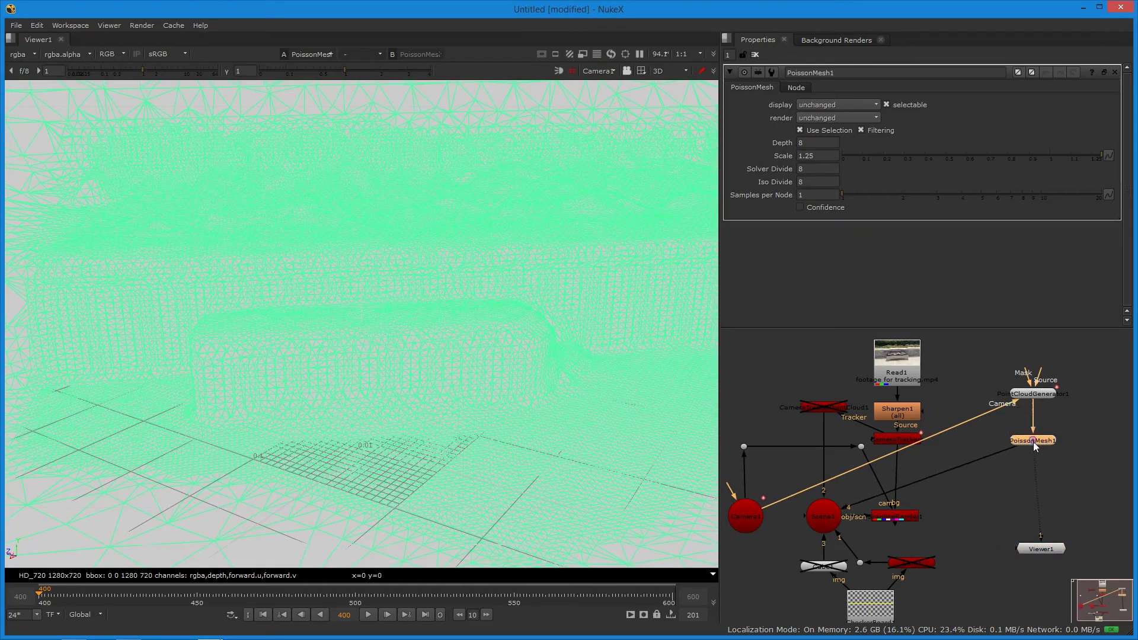
Change the viewer's display and selection modes, returning to object selection, and select the mesh
left_click(435, 238)
left_click(641, 71)
left_click(648, 85)
left_click(639, 72)
left_click(656, 110)
left_click(640, 70)
left_click(655, 121)
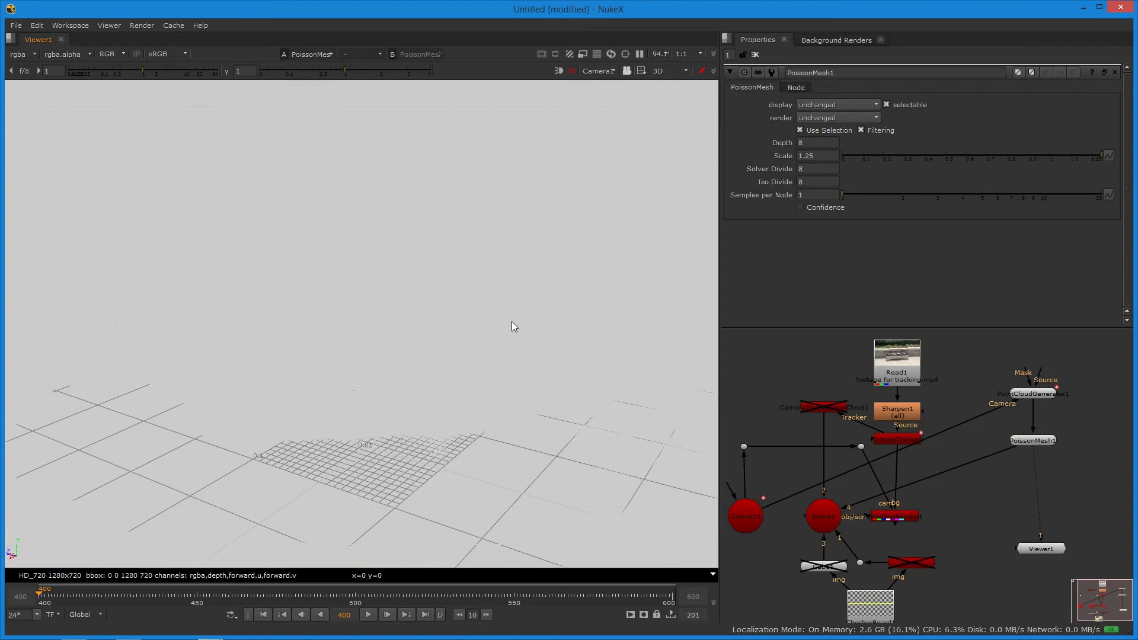
left_click(510, 320)
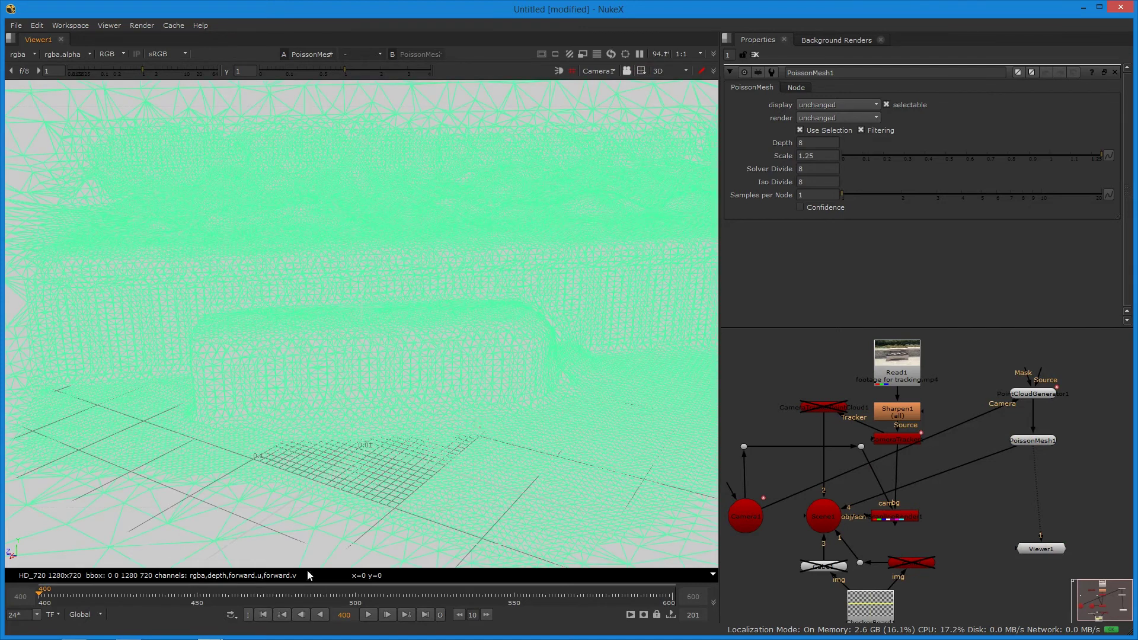
Play the shot, set Viewer1 under PoissonMesh1, stop at frame 440, and open Scene1's properties
left_click(368, 615)
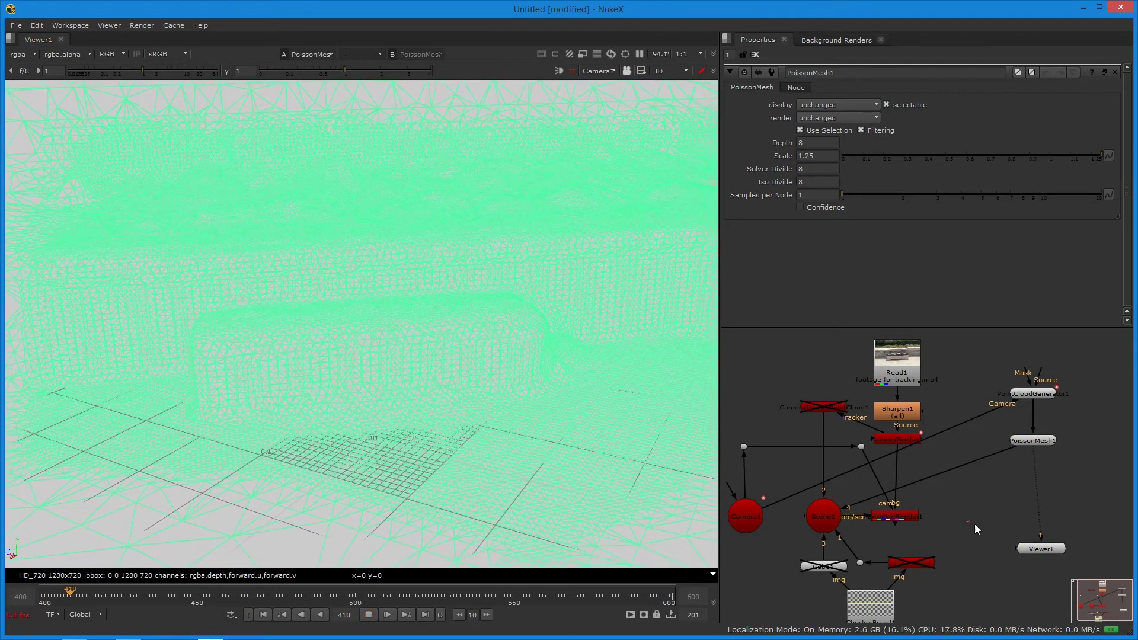
left_click_drag(1035, 548, 1030, 552)
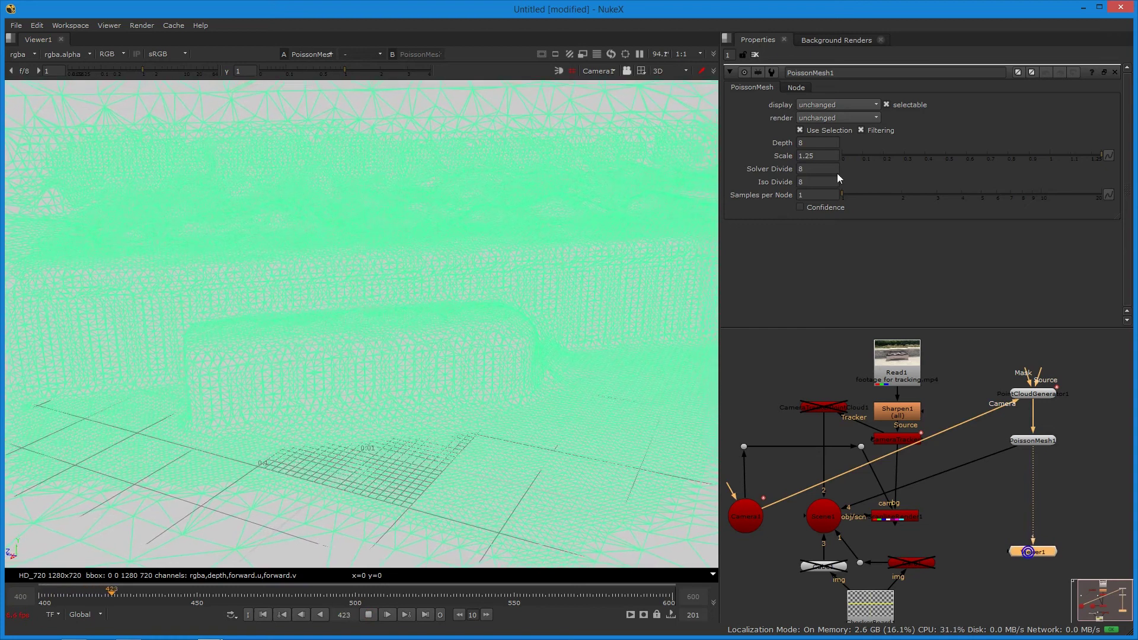
left_click(371, 615)
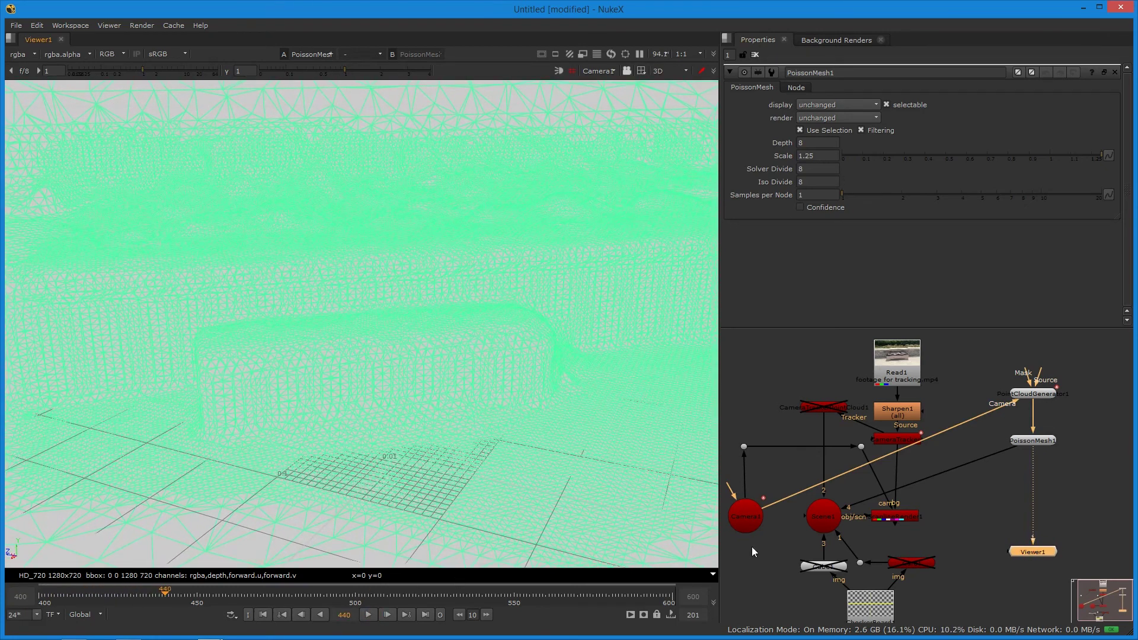
left_click(756, 518)
Open Scene1's properties, nudge the viewer gain, and undo the PoissonMesh1 node move
left_click(826, 521)
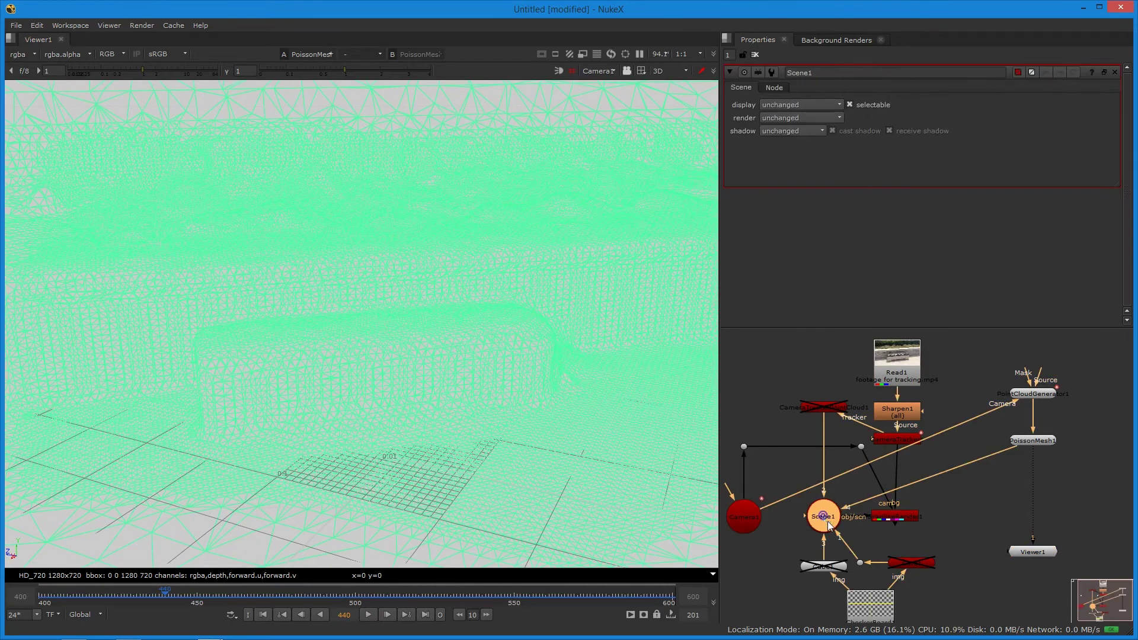
left_click_drag(1031, 439, 1028, 457)
left_click(141, 68)
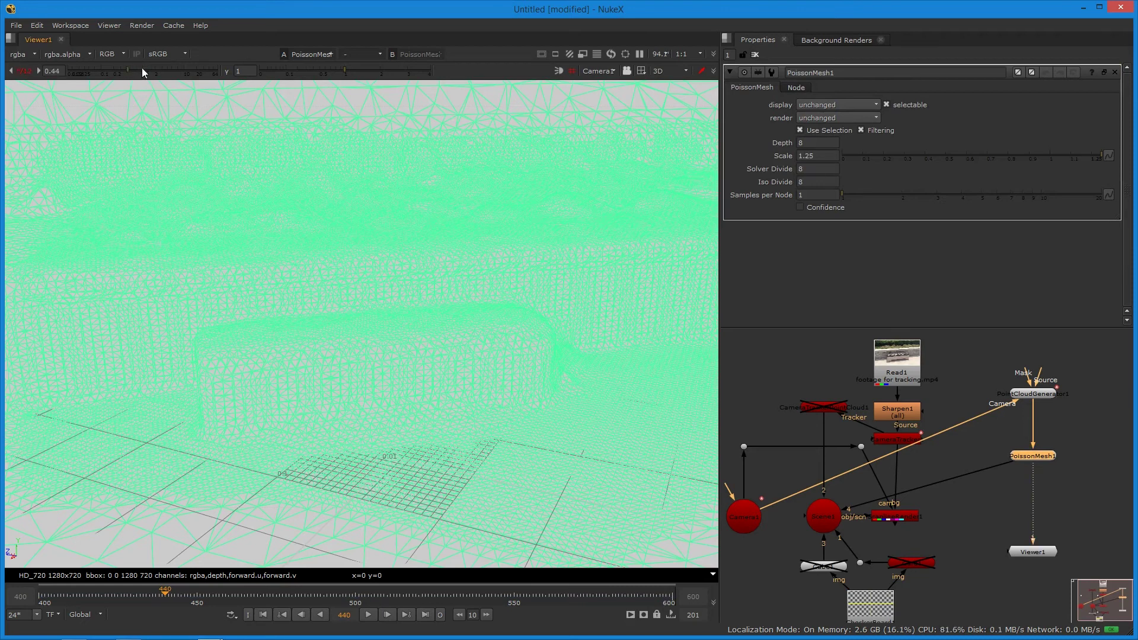
key("ctrl+z")
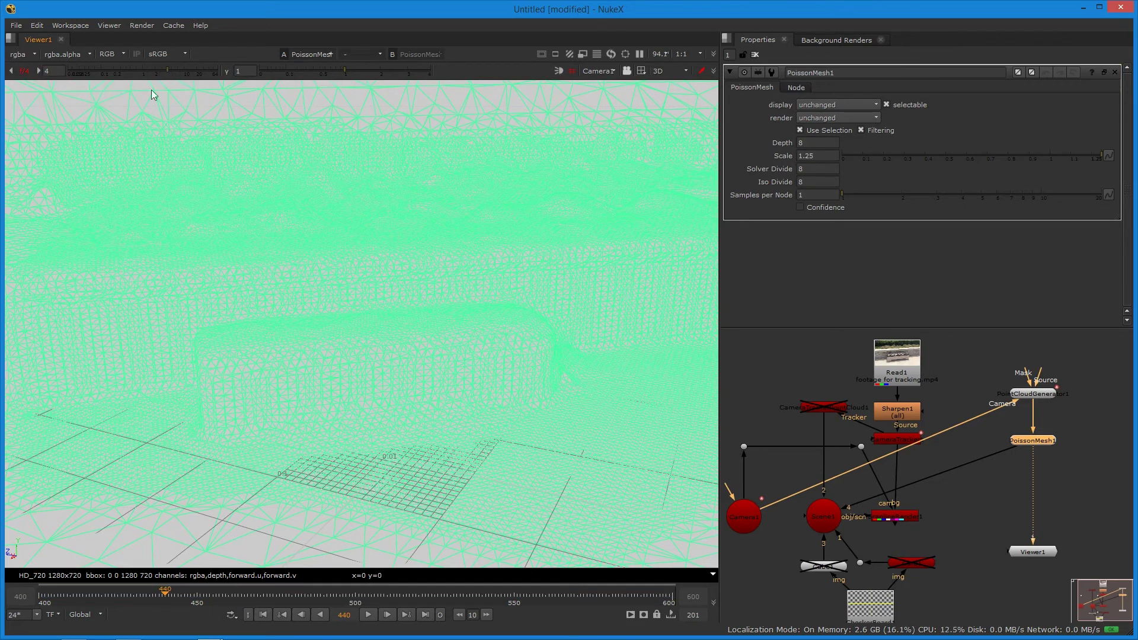
Lower the viewer gain to 2 and set the viewer gamma back to 1
left_click(11, 71)
left_click(12, 71)
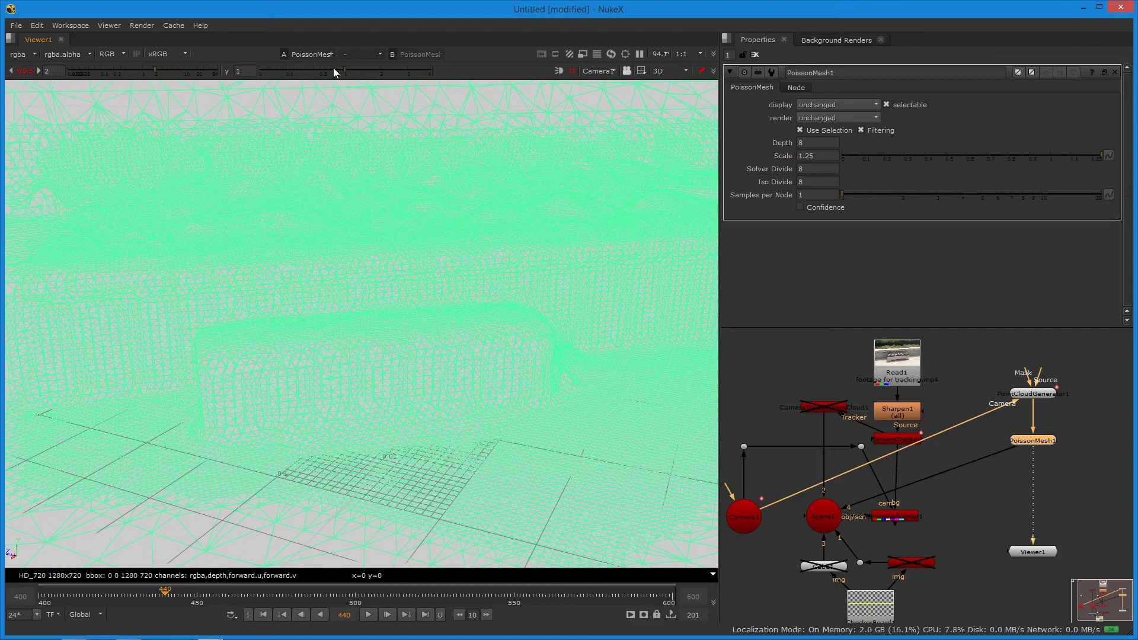
left_click_drag(324, 73, 308, 72)
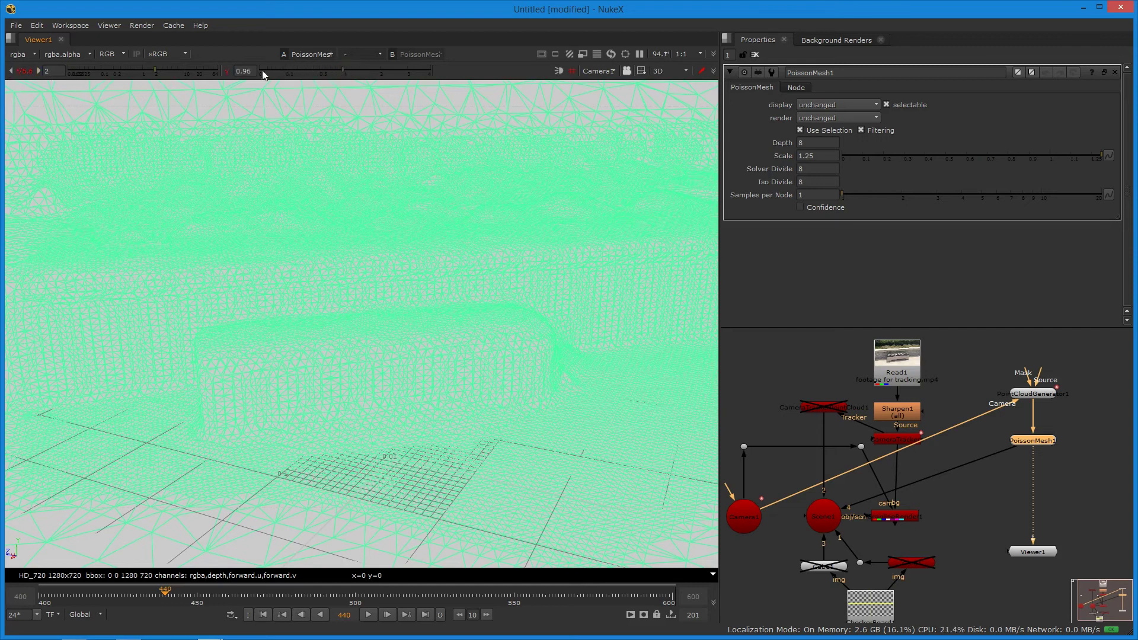
left_click(244, 71)
type("1")
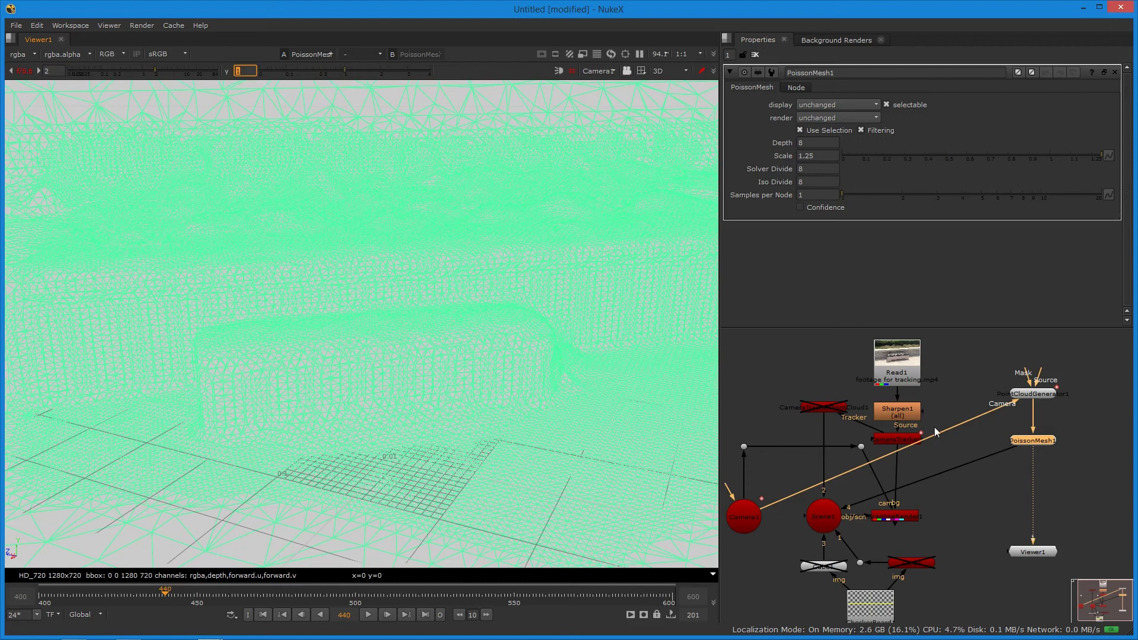
left_click(986, 480)
Connect PointCloudGenerator1's Source input to Read1 and tidy PoissonMesh1 and Viewer1 in the graph
left_click_drag(1040, 440, 1041, 457)
left_click(1029, 392)
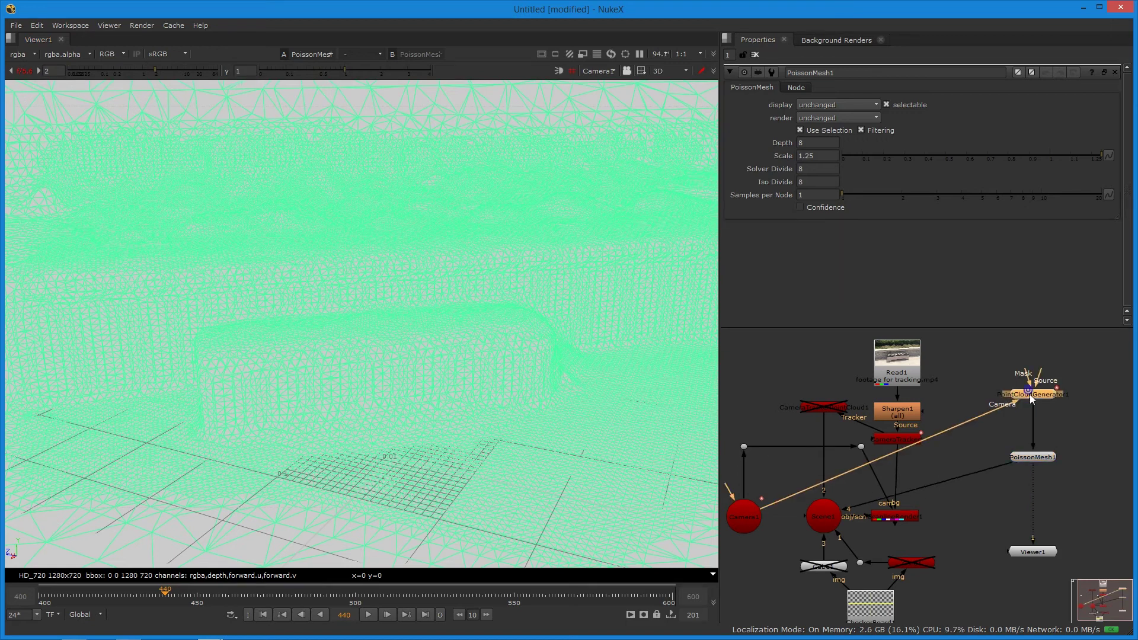
left_click(1033, 456)
left_click_drag(1038, 374, 898, 365)
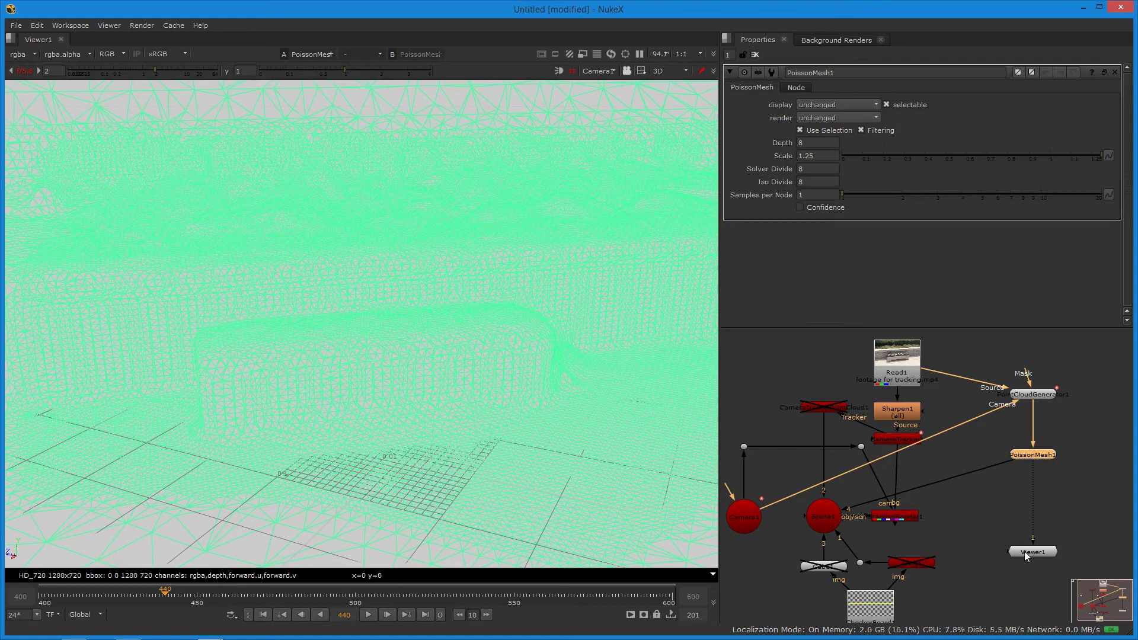
left_click_drag(1023, 552, 1026, 566)
Lock the view to the tracked camera, scrub to frame 581 and return to 440
left_click(627, 71)
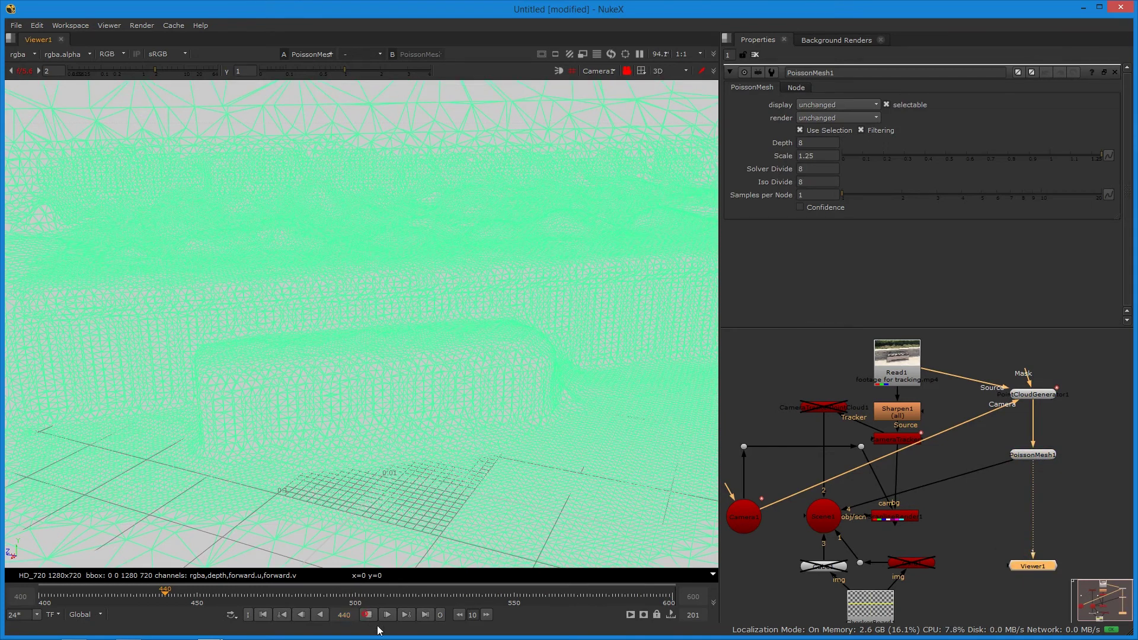
left_click_drag(247, 599, 151, 603)
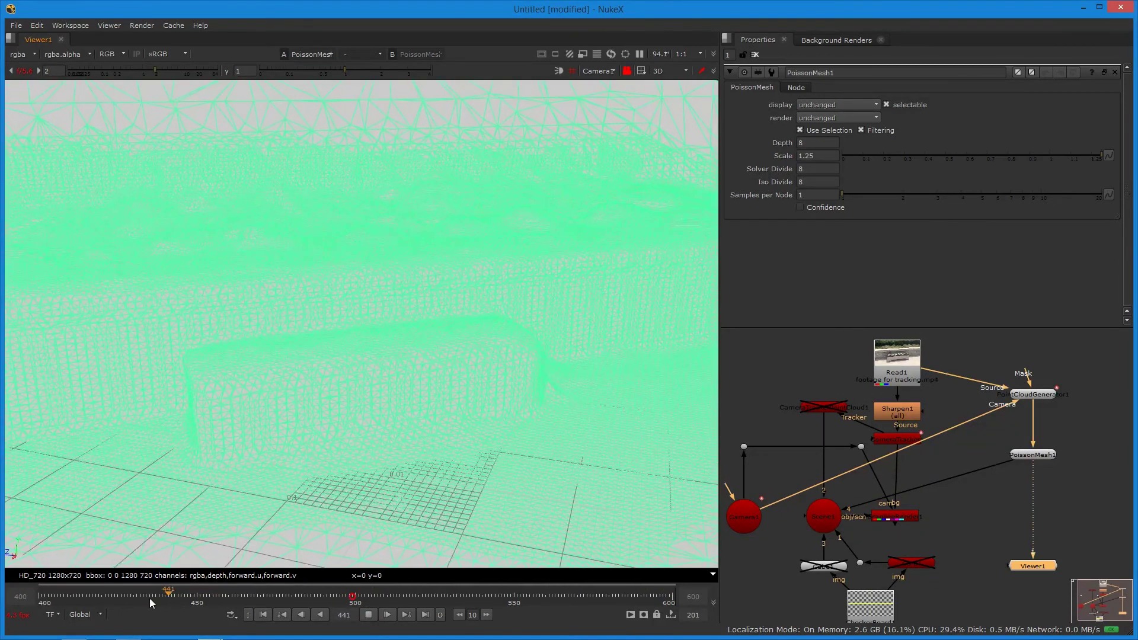
left_click(366, 615)
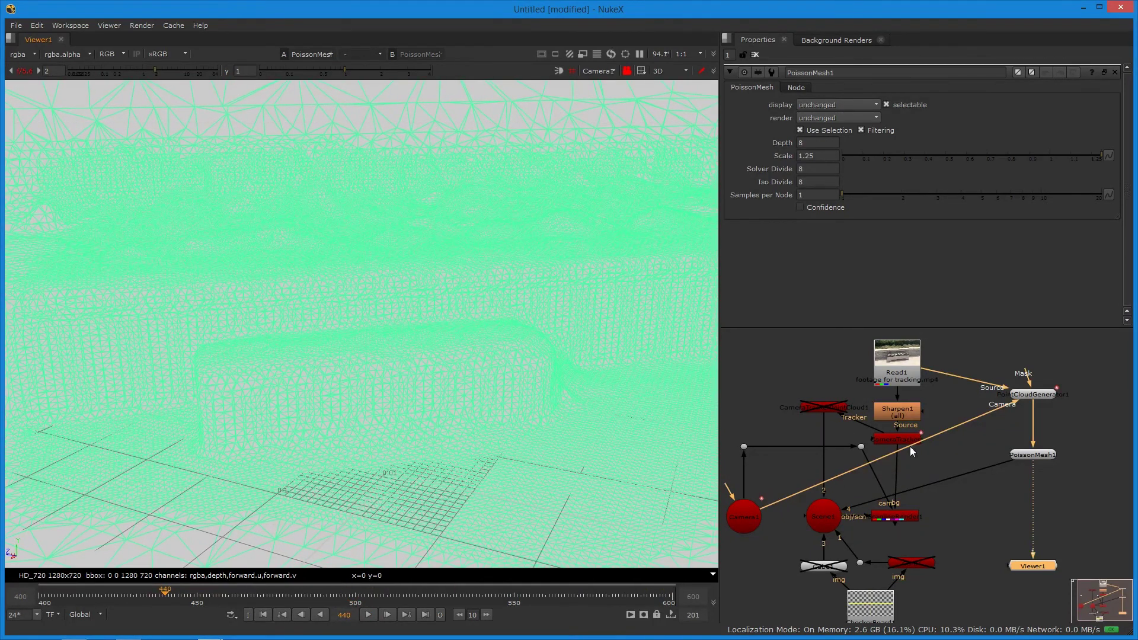
left_click(1017, 451)
left_click(984, 508)
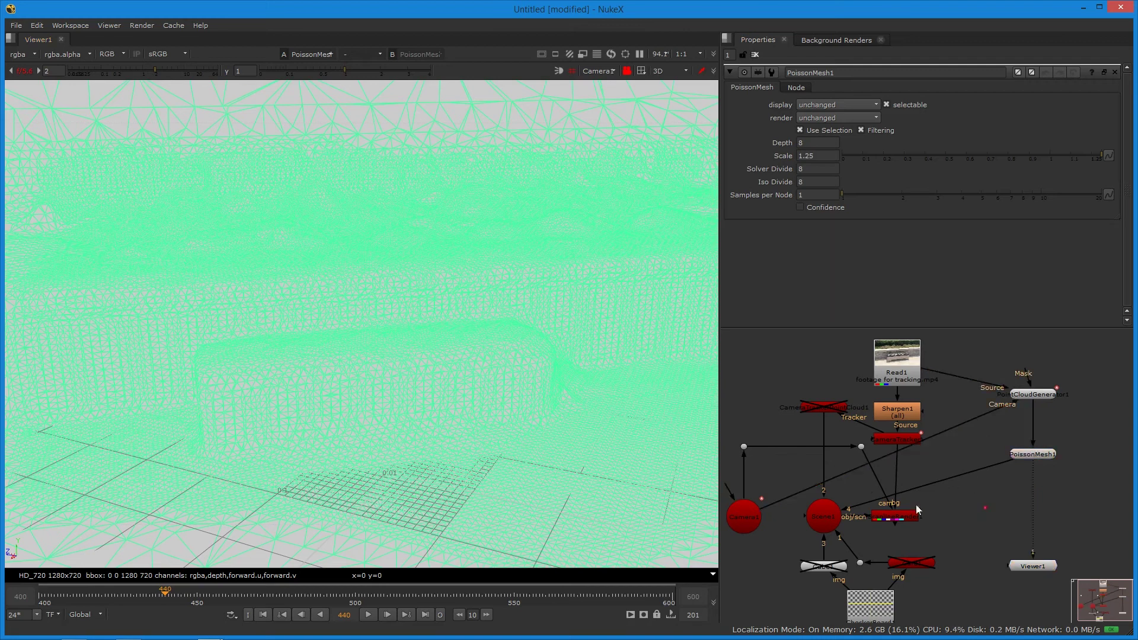
left_click_drag(909, 517, 925, 517)
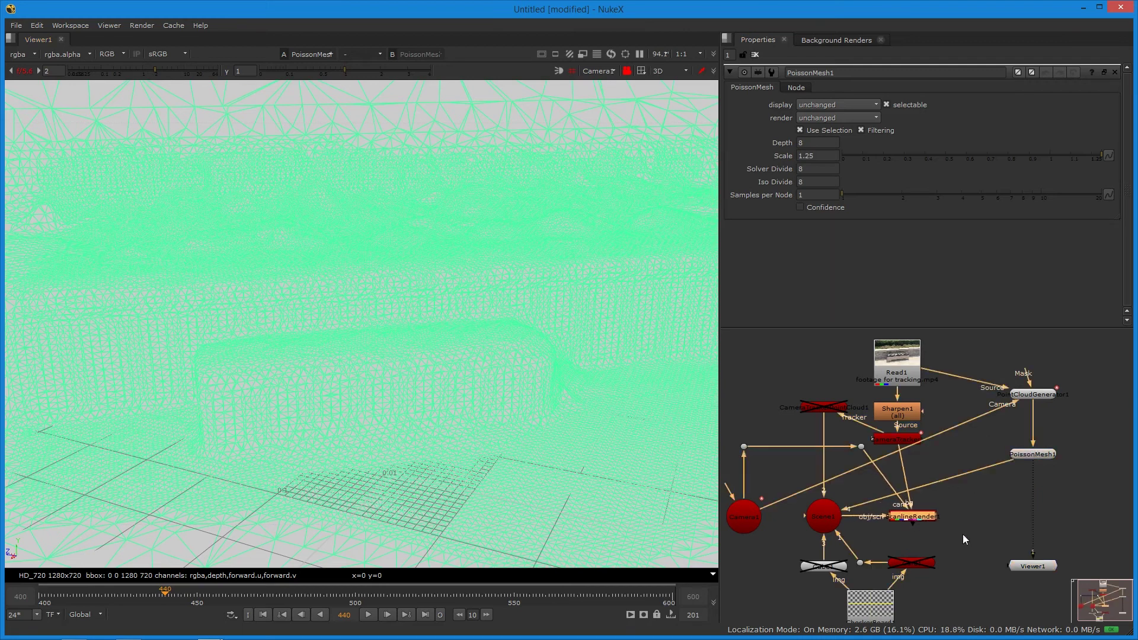
left_click_drag(1032, 473, 904, 525)
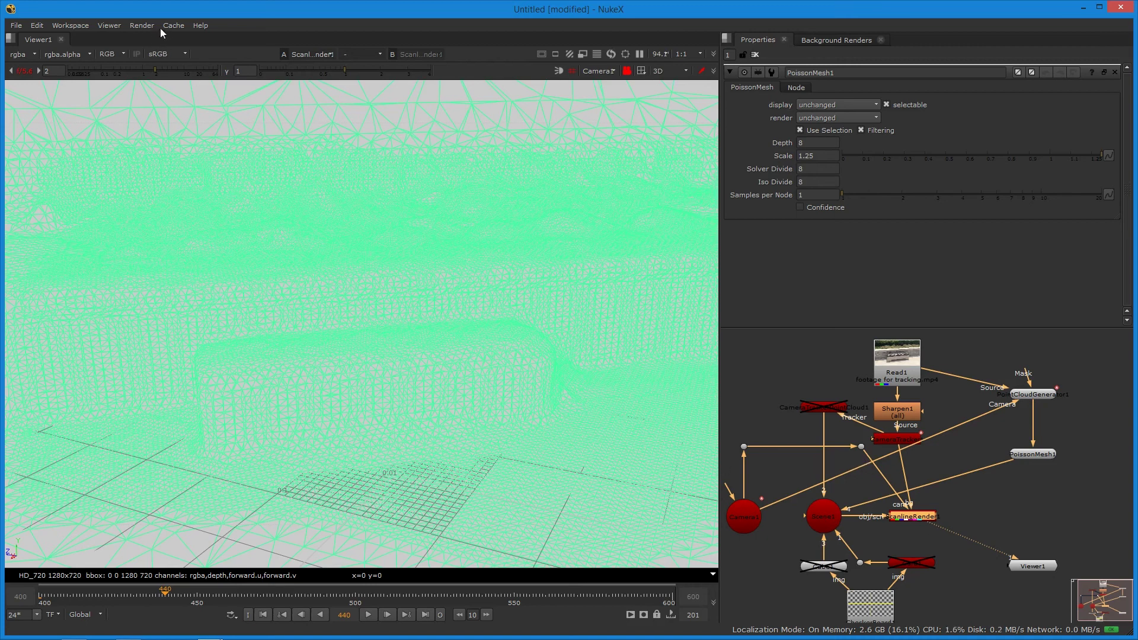
left_click_drag(938, 527, 1029, 460)
left_click(1032, 454)
left_click(666, 71)
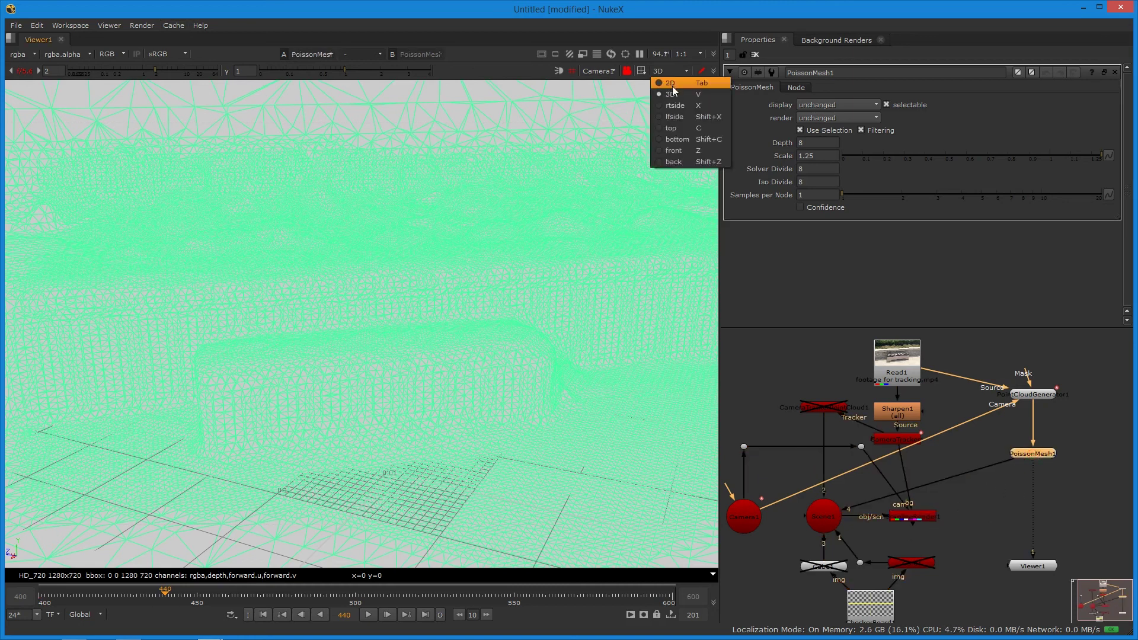
left_click(674, 87)
left_click(667, 70)
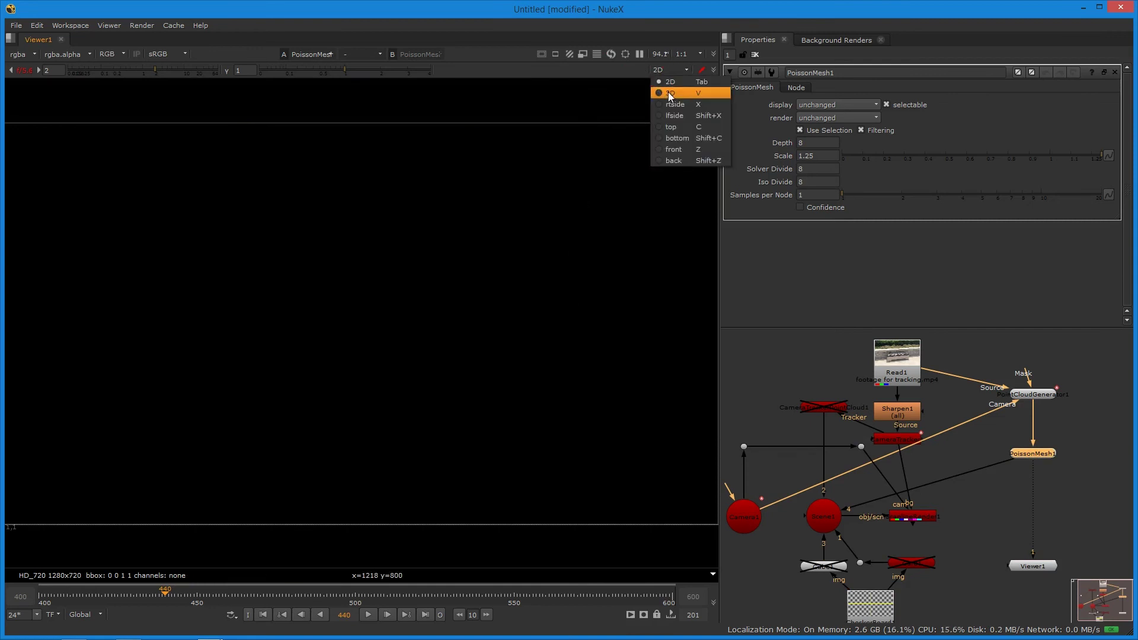
left_click(667, 91)
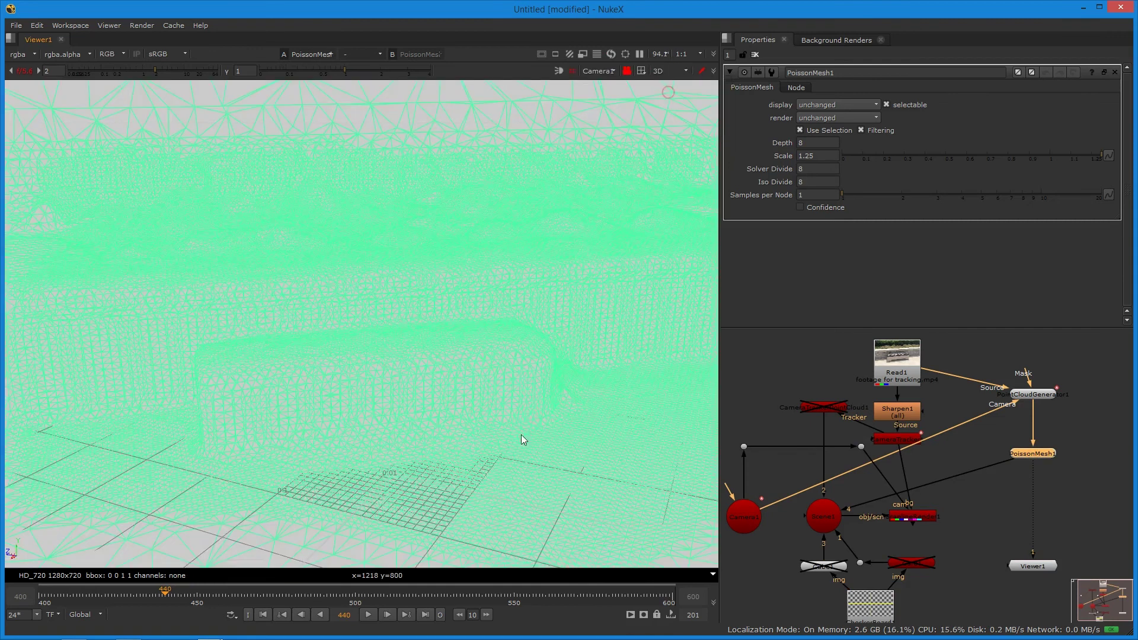
left_click(626, 71)
Switch the viewer to the default camera and orbit the Poisson mesh to show Camera1 beside it
left_click(611, 71)
left_click(613, 82)
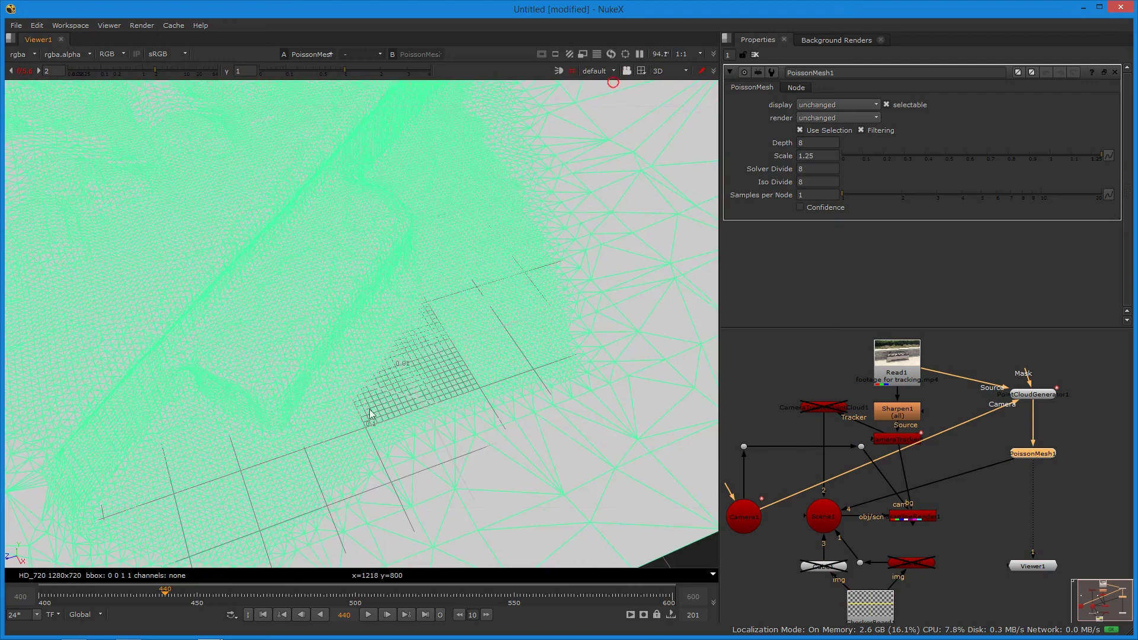
left_click_drag(487, 441, 507, 361, "ctrl")
left_click(461, 422)
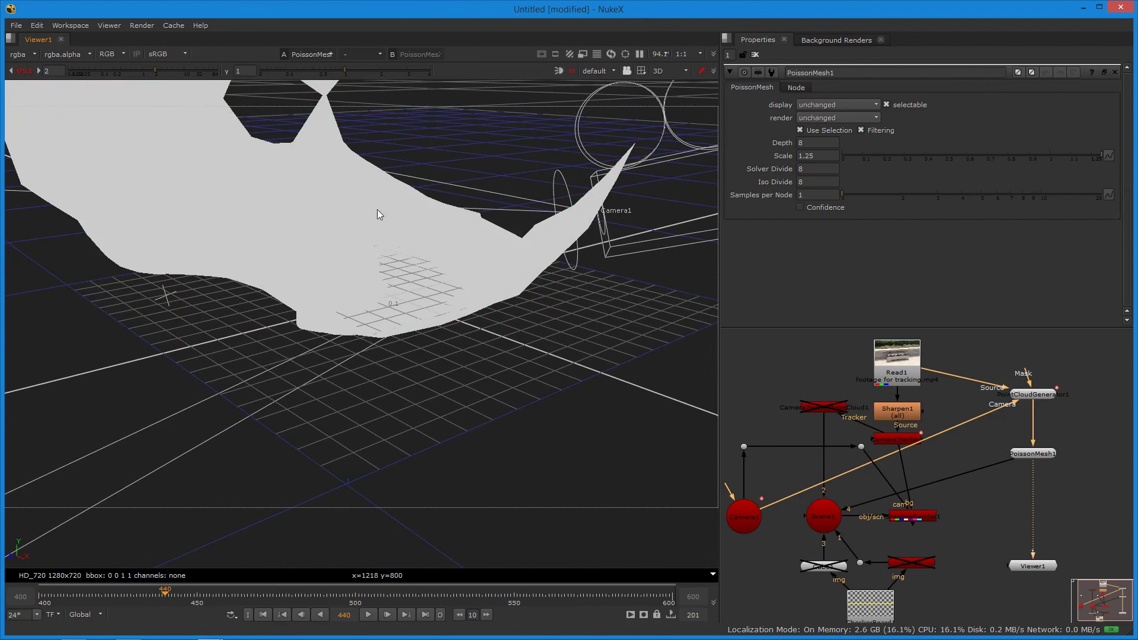
left_click_drag(268, 259, 263, 271)
mouse_move(493, 361)
left_mouse_down("ctrl")
mouse_move(476, 378)
mouse_move(481, 314)
mouse_move(410, 347)
mouse_move(445, 416)
left_mouse_up("ctrl")
left_click_drag(506, 383, 537, 396, "ctrl")
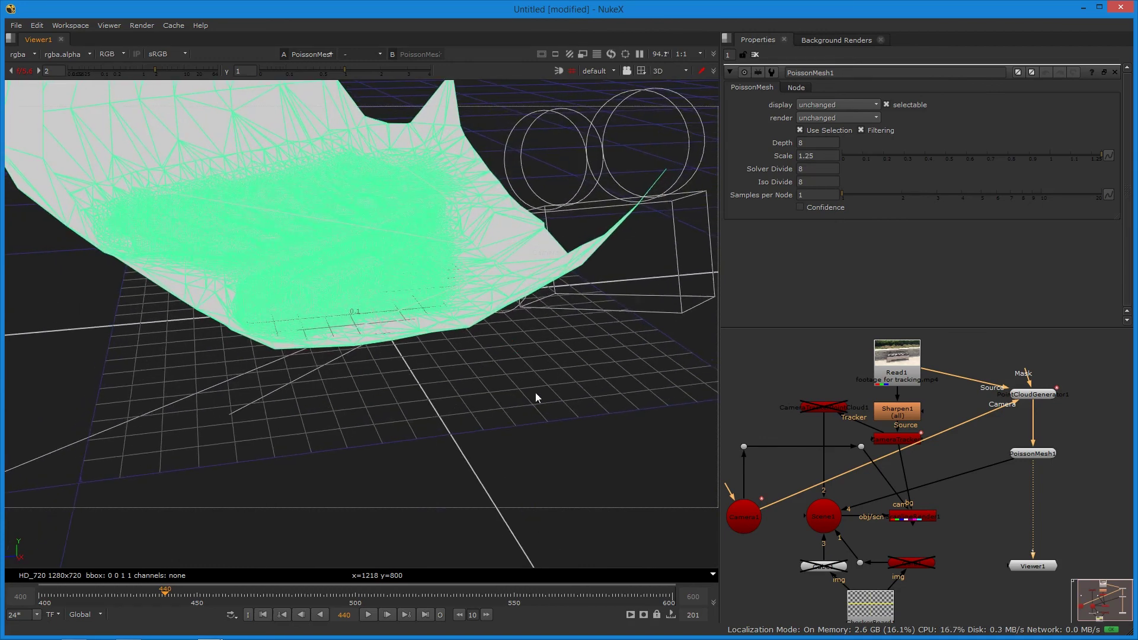